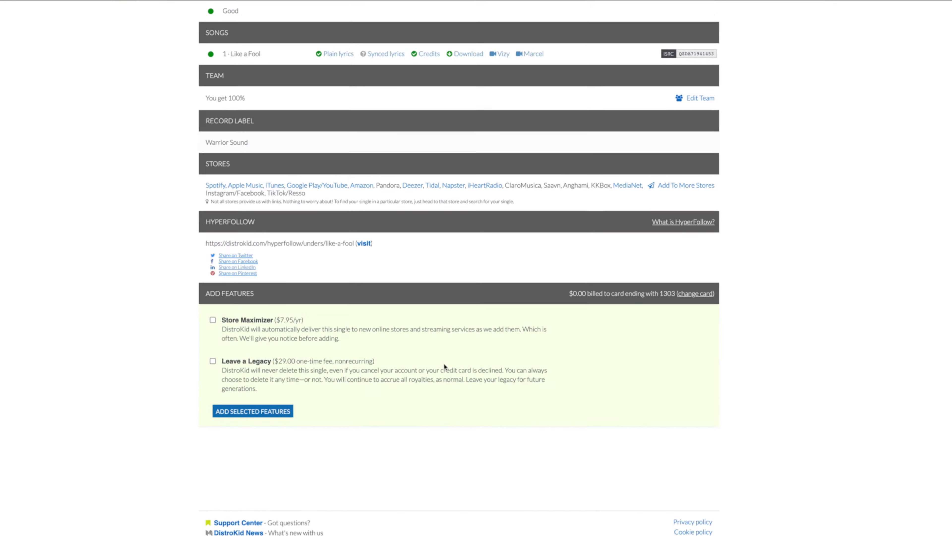
scroll(423, 382, up, 4)
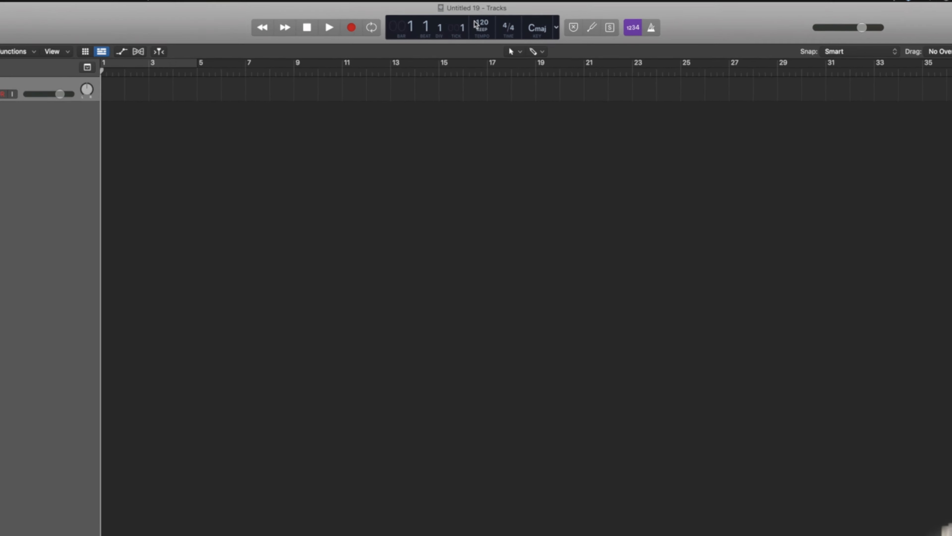
Set the project tempo to 92 BPM.
double_click(483, 24)
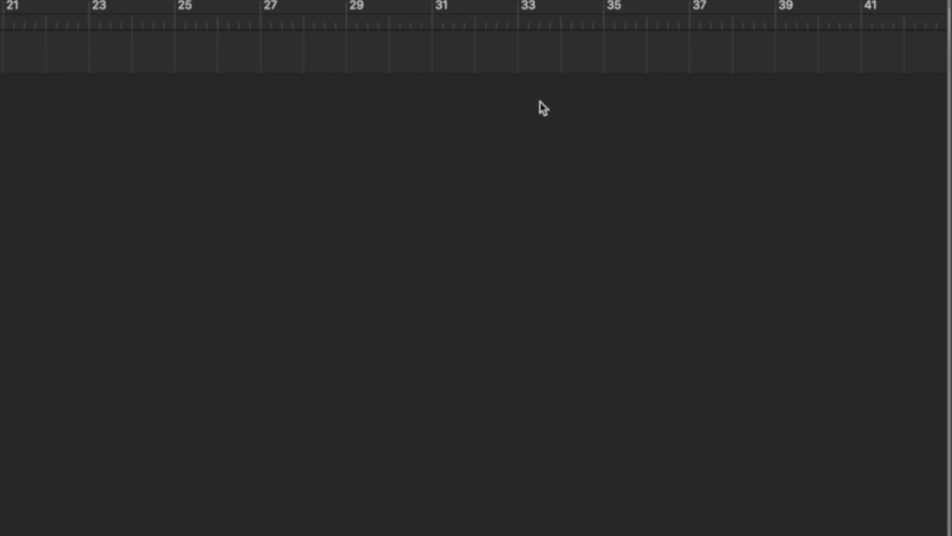
Open the loop browser, filter the Apple Loops to the Hip Hop genre, and sort them by tempo.
key(o)
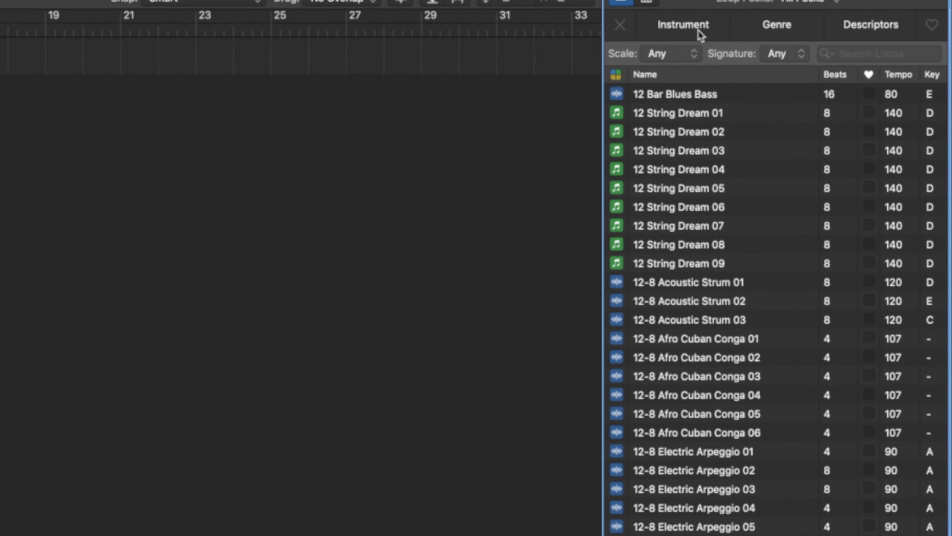
click(659, 23)
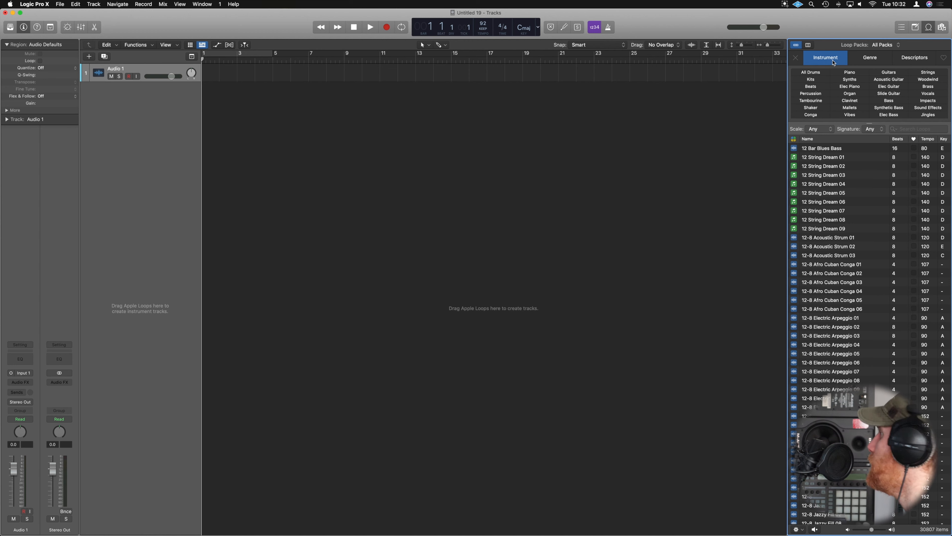
click(869, 57)
click(889, 80)
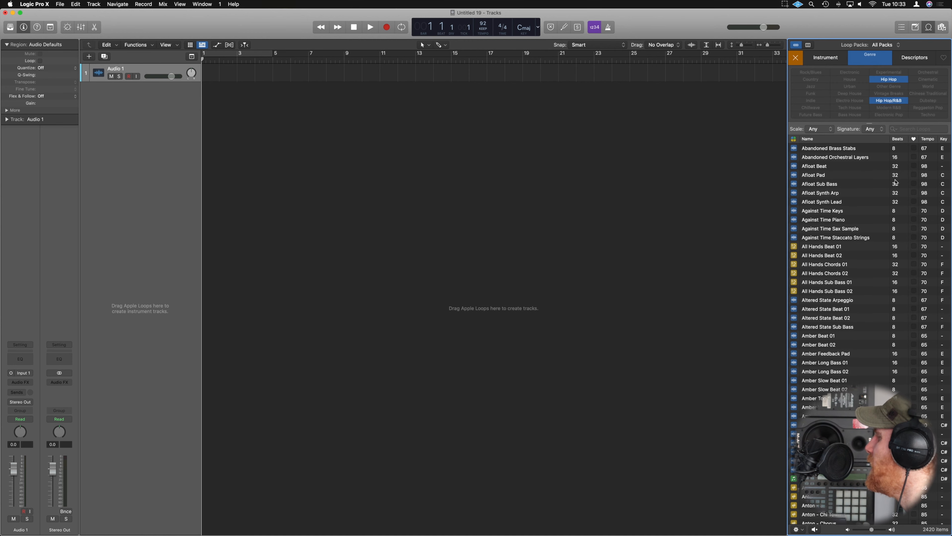
click(931, 140)
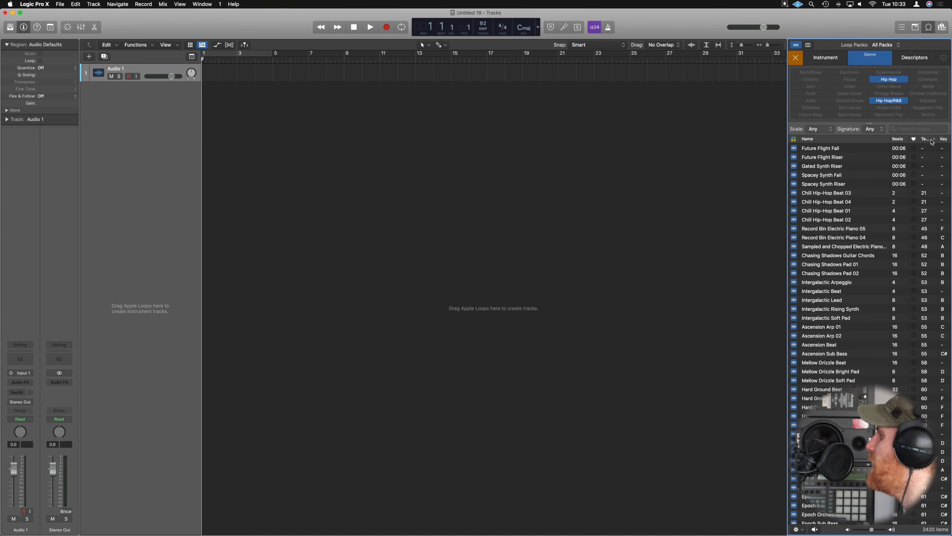
Audition the Regrets Piano, Regrets Strings and Regrets Sub Bass loops among the 80 BPM entries.
scroll(925, 199, down, 20)
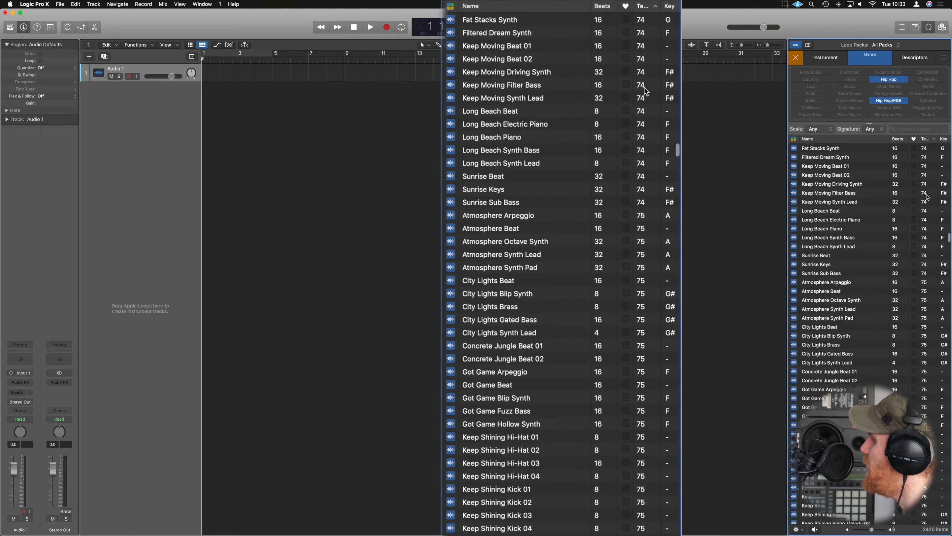
scroll(926, 197, down, 10)
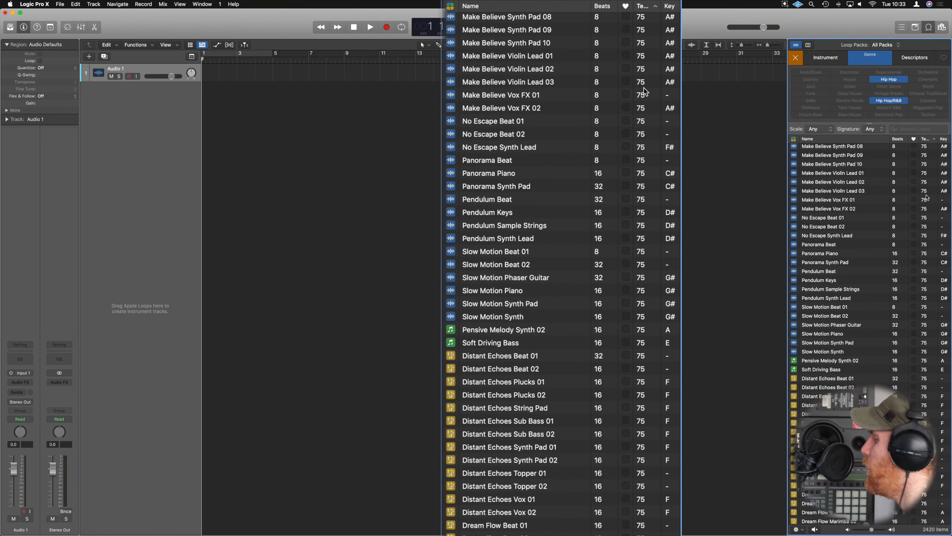
scroll(926, 197, down, 15)
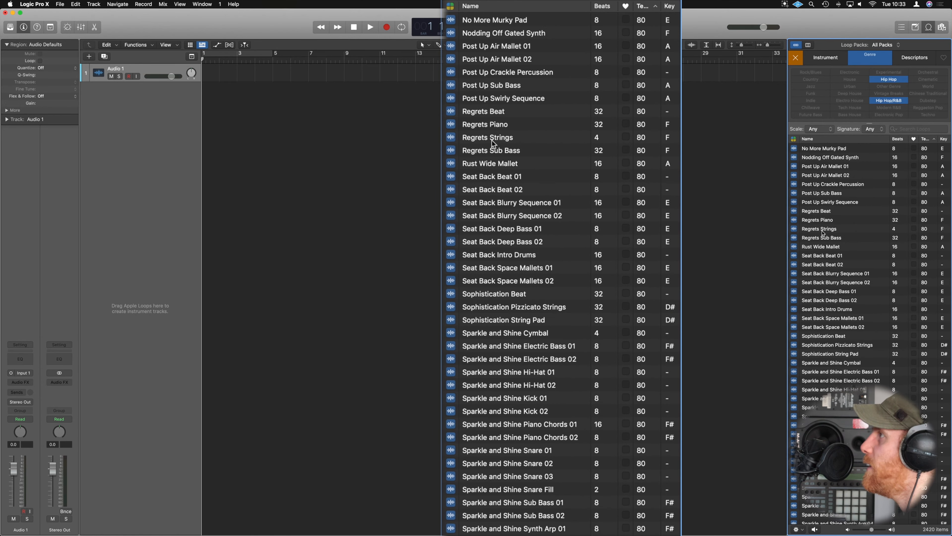
click(822, 220)
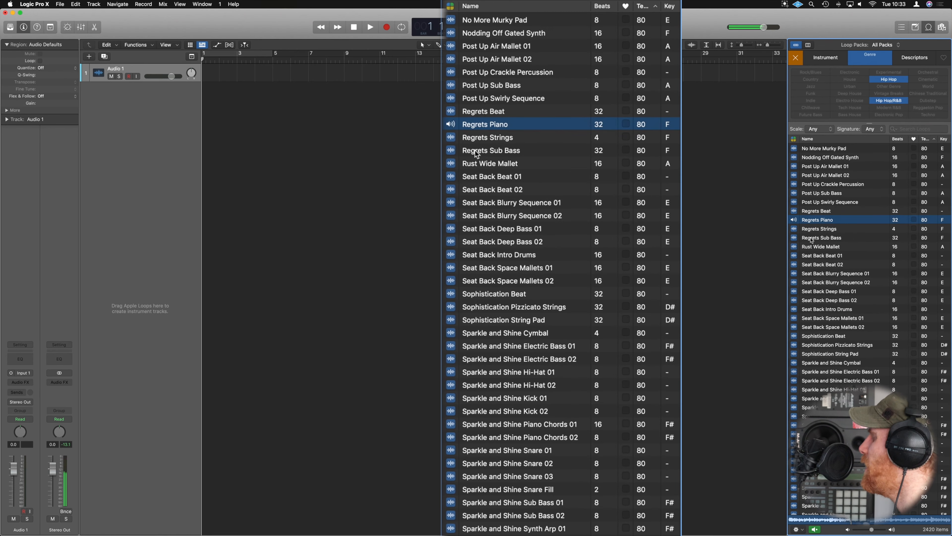
click(490, 139)
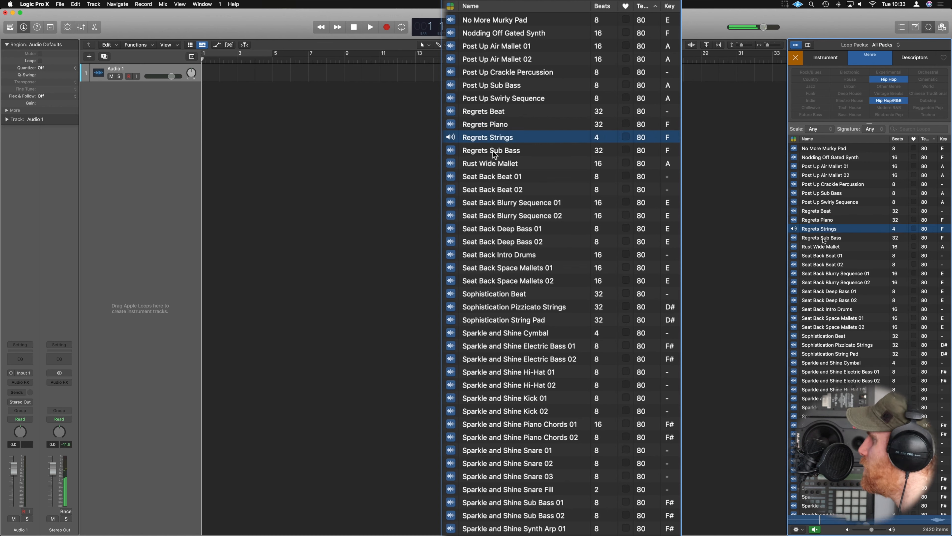
click(494, 151)
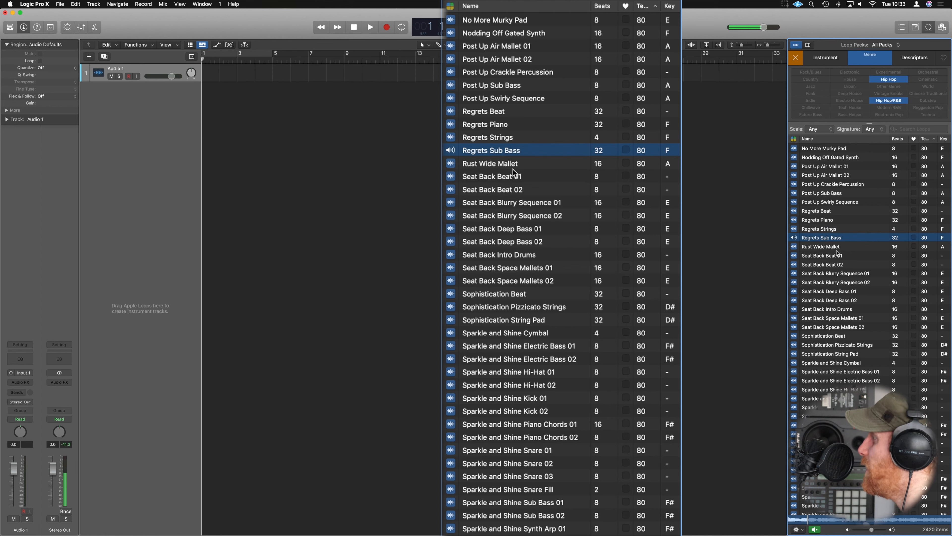
click(486, 120)
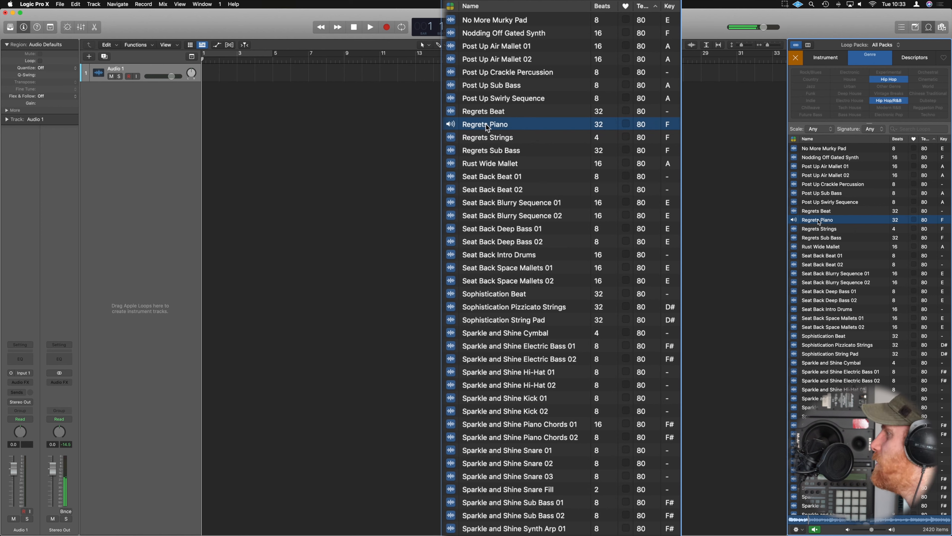
Place the Regrets Piano loop at bar 1 of the first track and cycle playback over its region.
drag(486, 127, 202, 74)
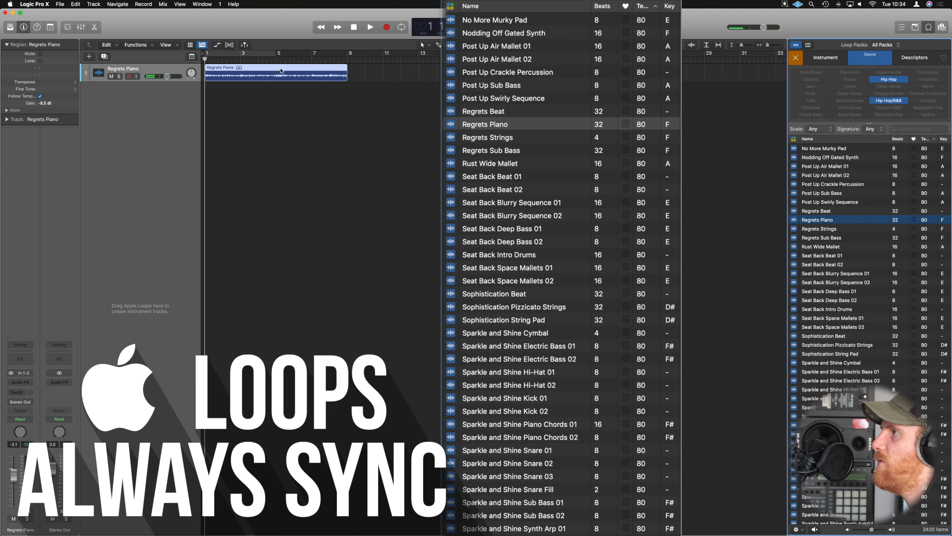
click(283, 70)
key(super+u)
key(space)
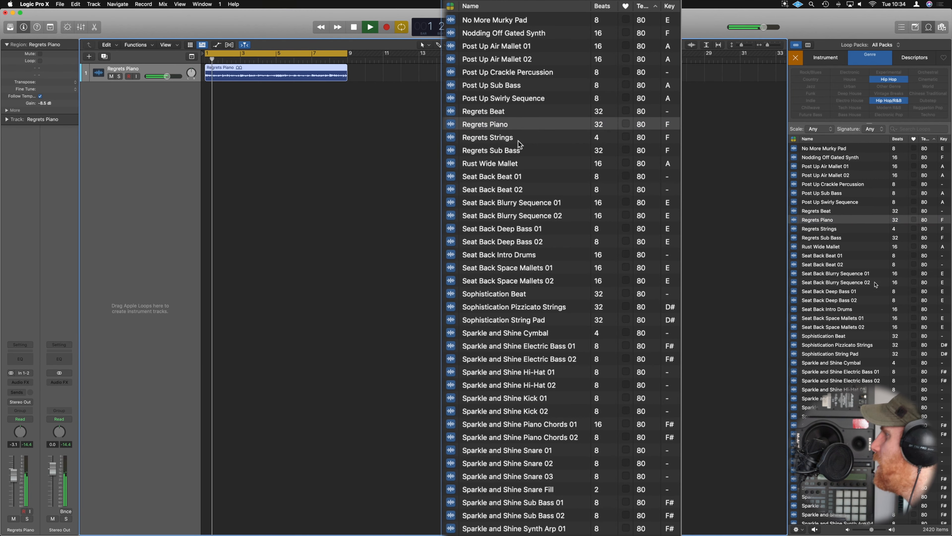
Add the Regrets Strings loop at bars 4 and 8 and the Regrets Sub Bass loop at bar 1 on new tracks.
drag(519, 144, 267, 90)
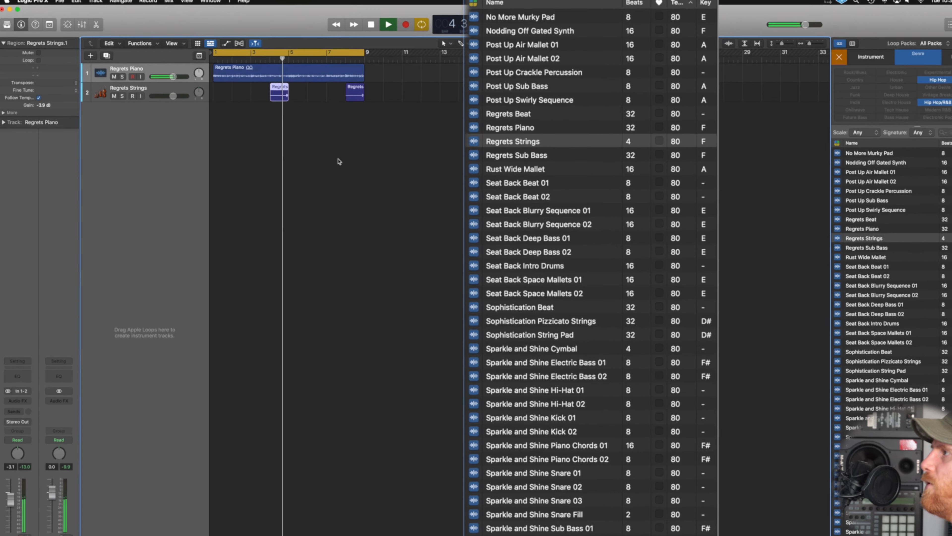
key(Return)
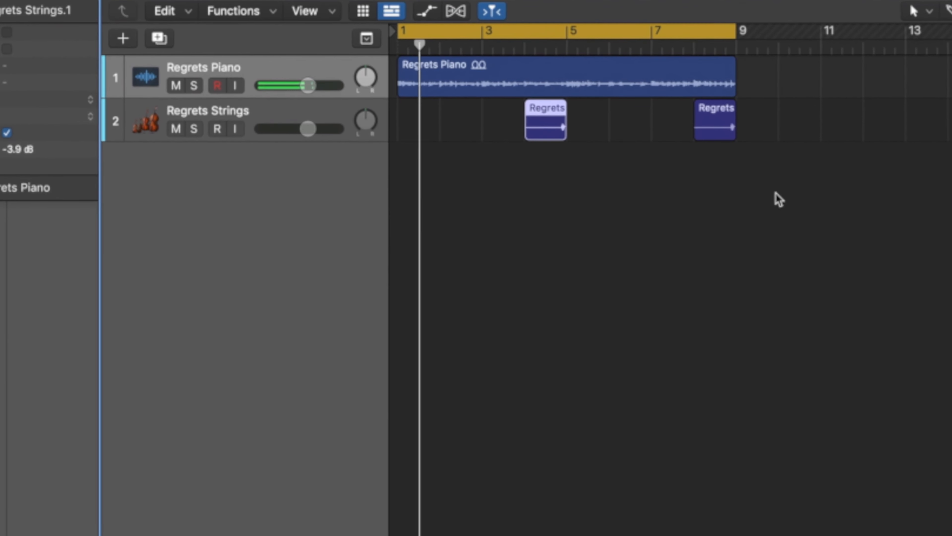
click(358, 108)
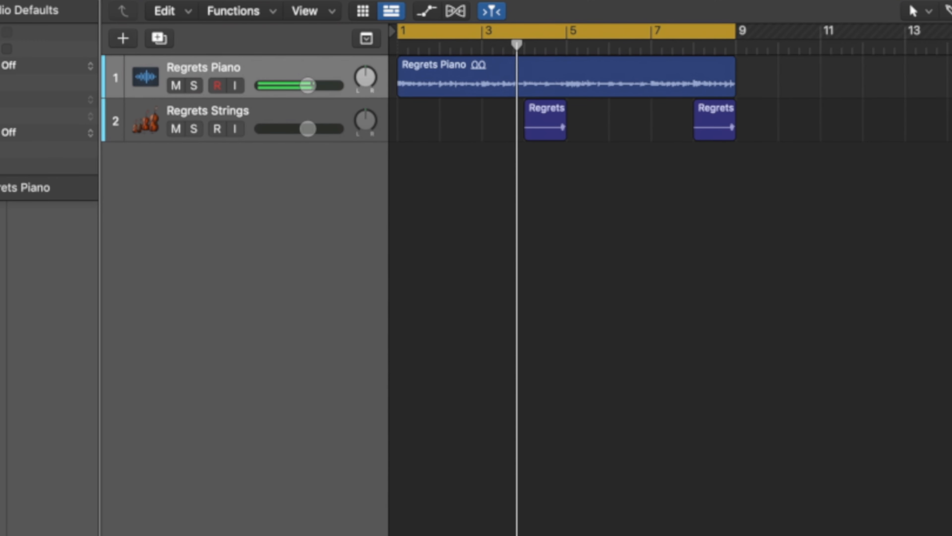
click(772, 205)
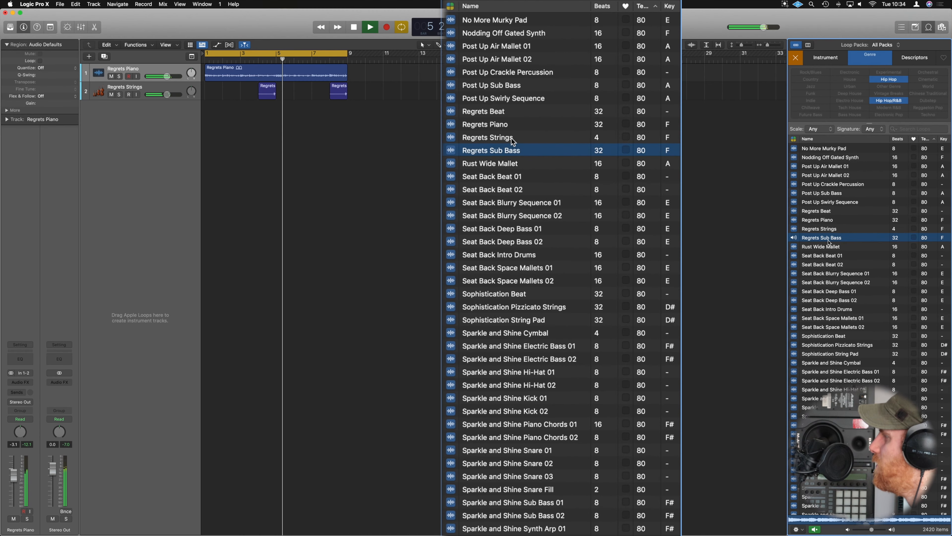
drag(785, 231, 203, 127)
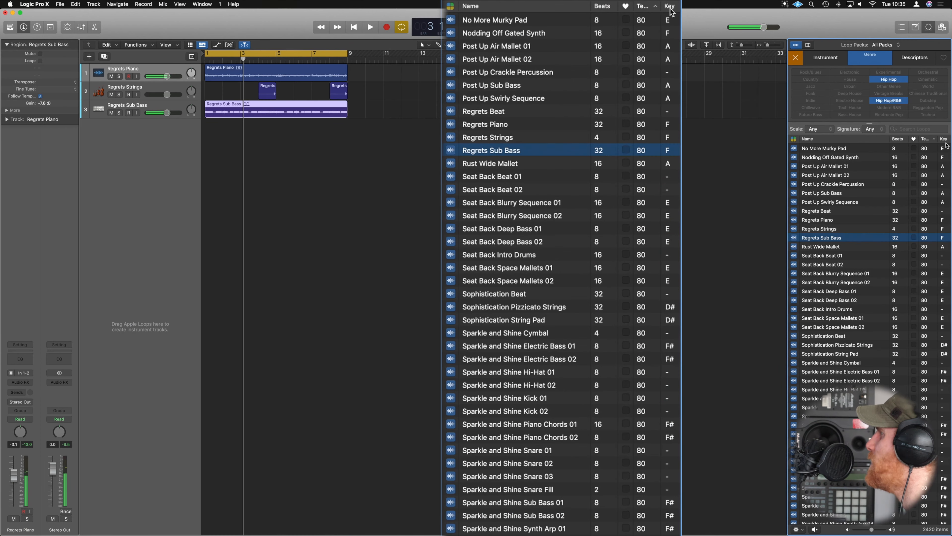
Sort the loops by key and add the Nightshade Bells loop at bar 6 on a new track.
scroll(945, 142, up, 10)
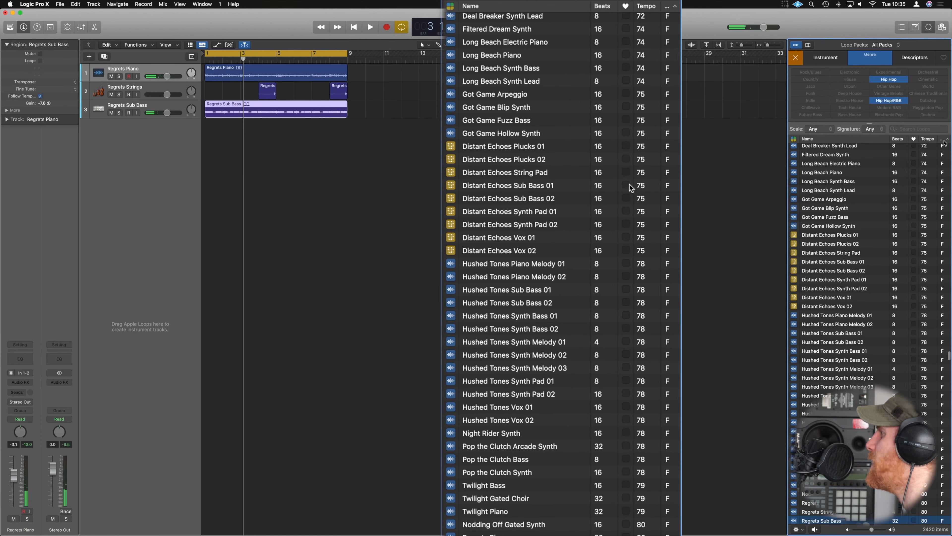
scroll(918, 263, down, 15)
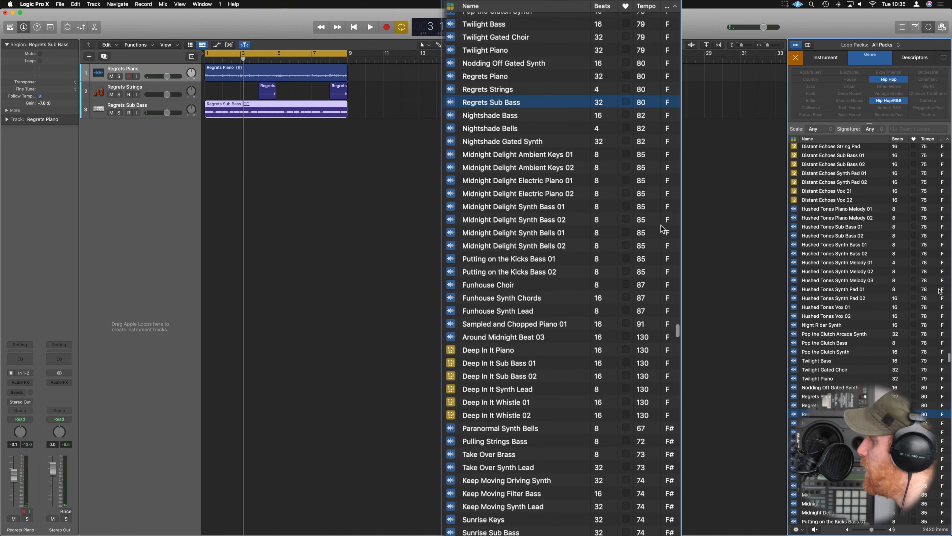
click(821, 222)
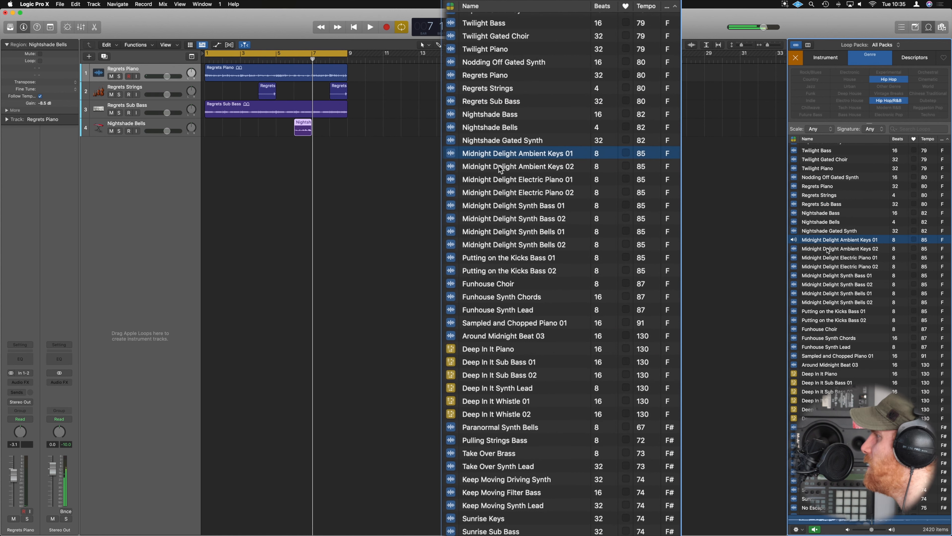
Add the Midnight Delight Ambient Keys 01 loop at bars 5 and 7, and delete the Nightshade Bells track.
click(823, 249)
click(823, 242)
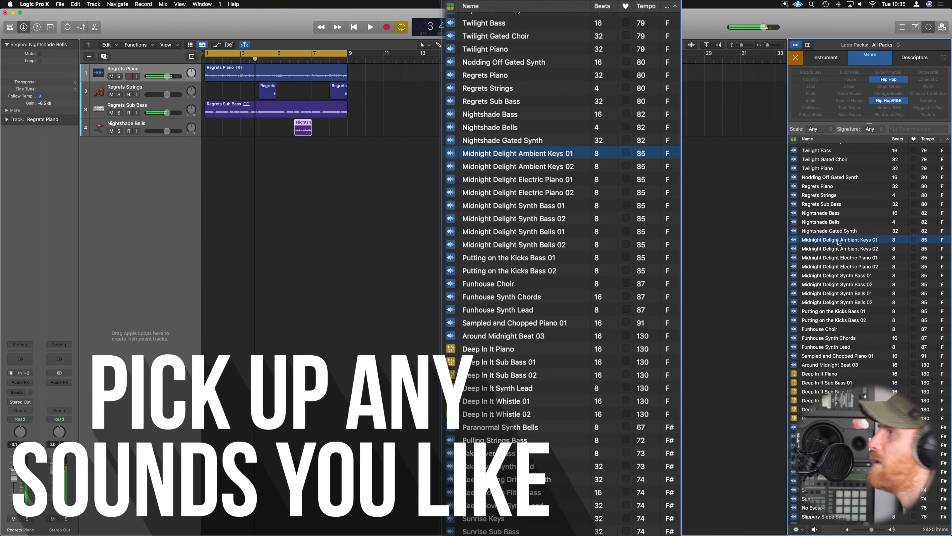
drag(839, 242, 330, 145)
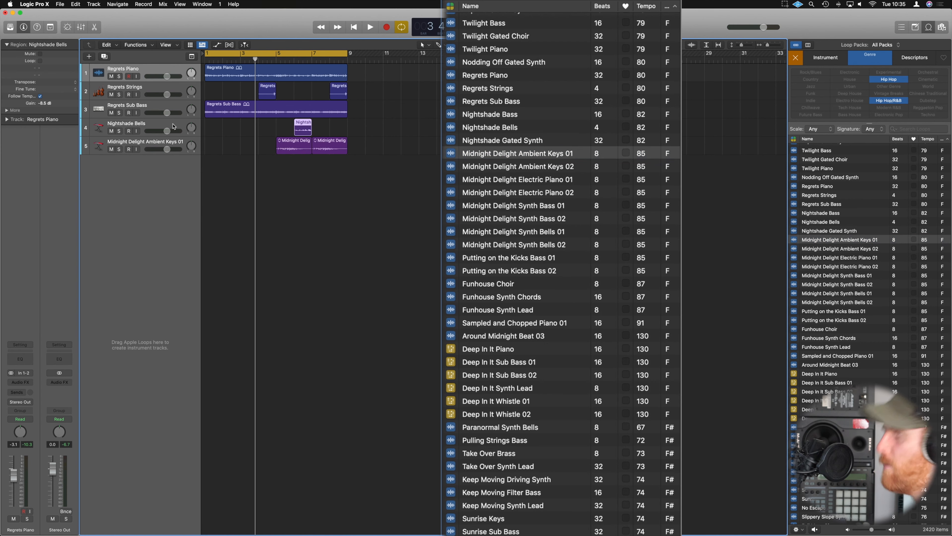
click(174, 126)
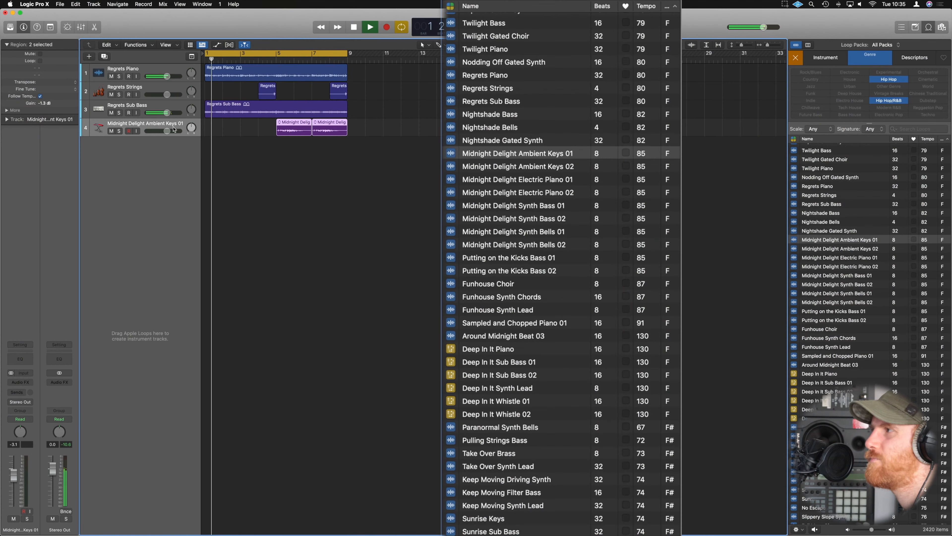
Add the Funhouse Choir loop at bar 1 and the Deal Breaker Guitar loop at bar 9 on new tracks.
click(491, 284)
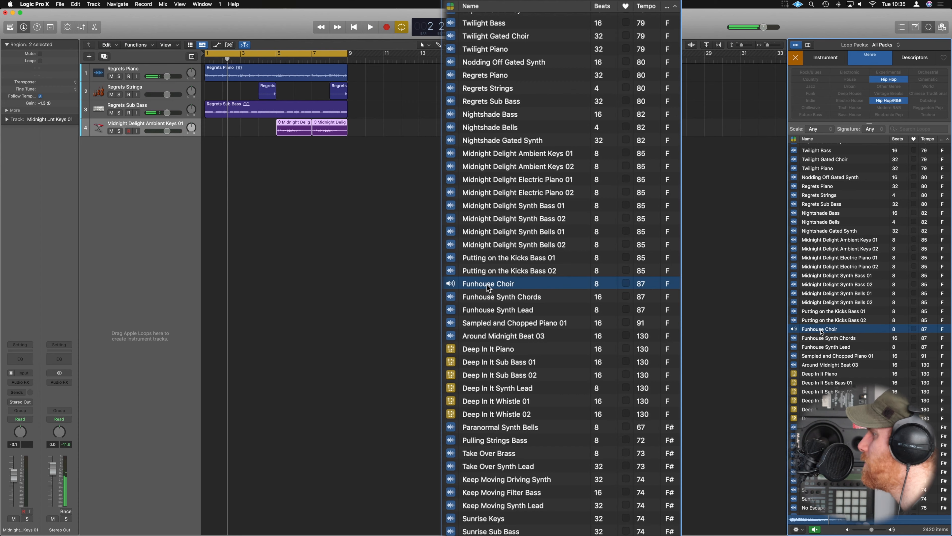
drag(746, 305, 205, 181)
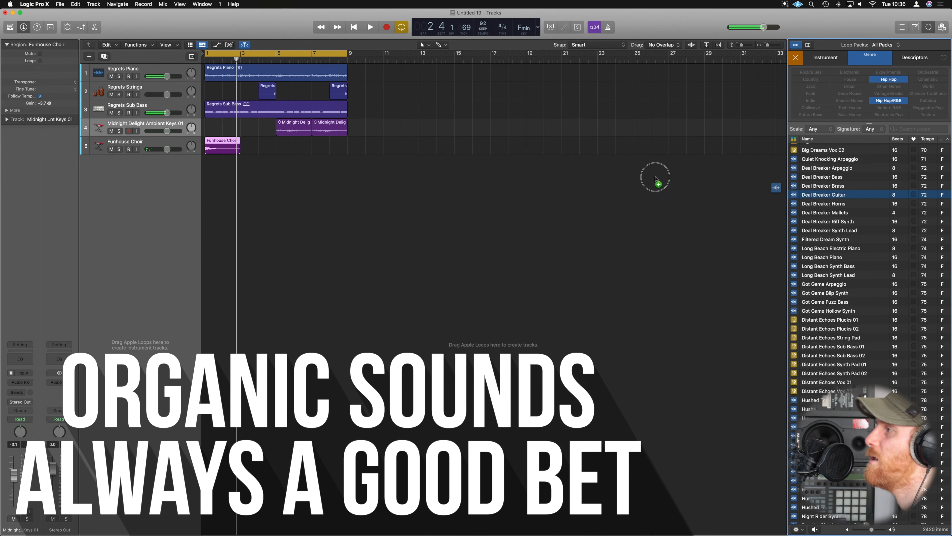
drag(655, 176, 394, 197)
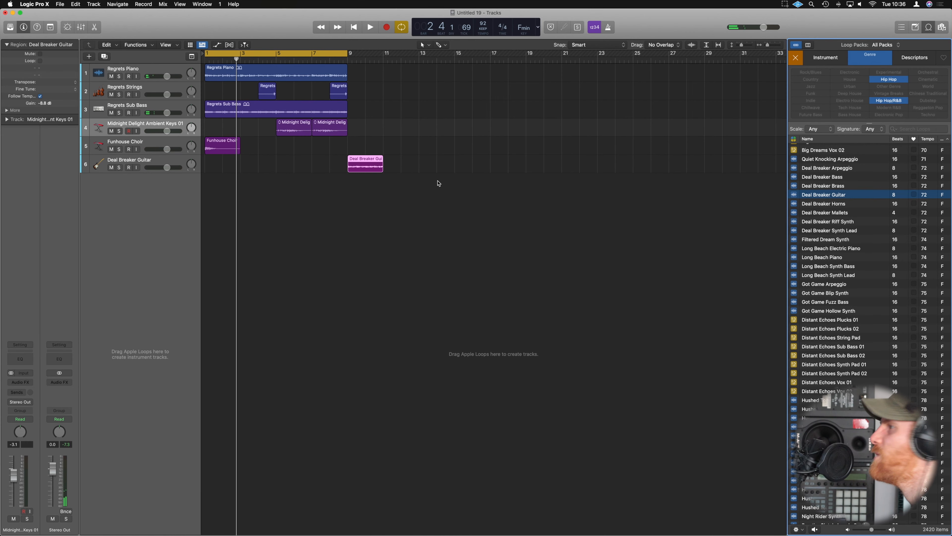
click(423, 181)
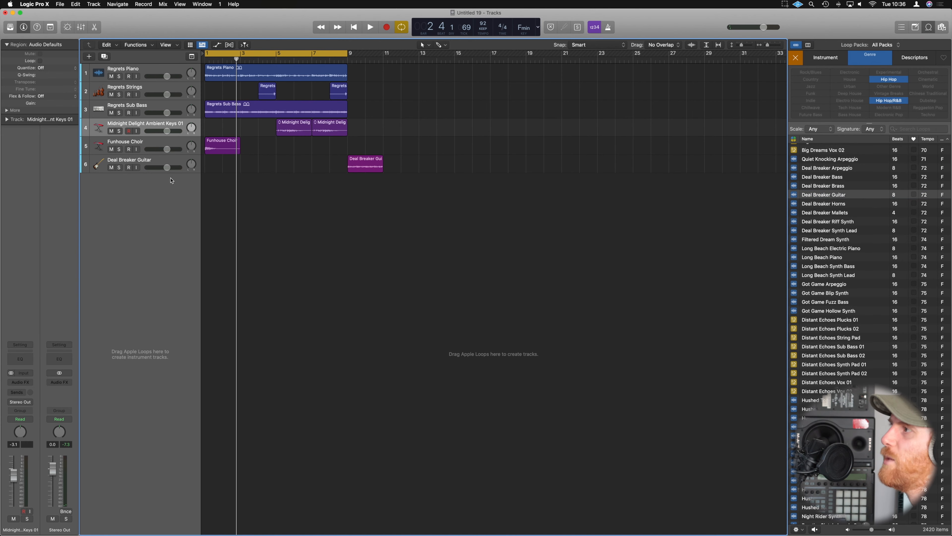
Create a Drummer track with the Hip Hop genre below the Deal Breaker Guitar track.
click(178, 162)
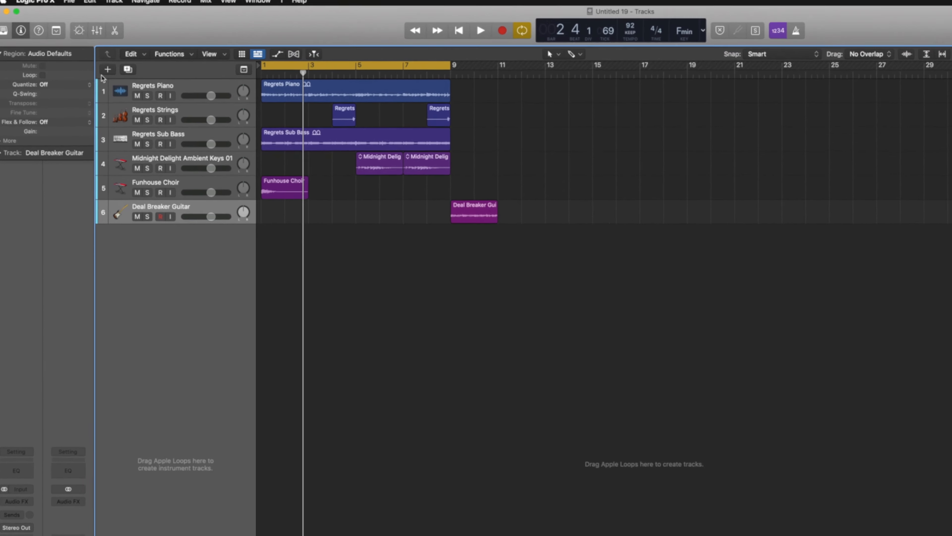
click(131, 87)
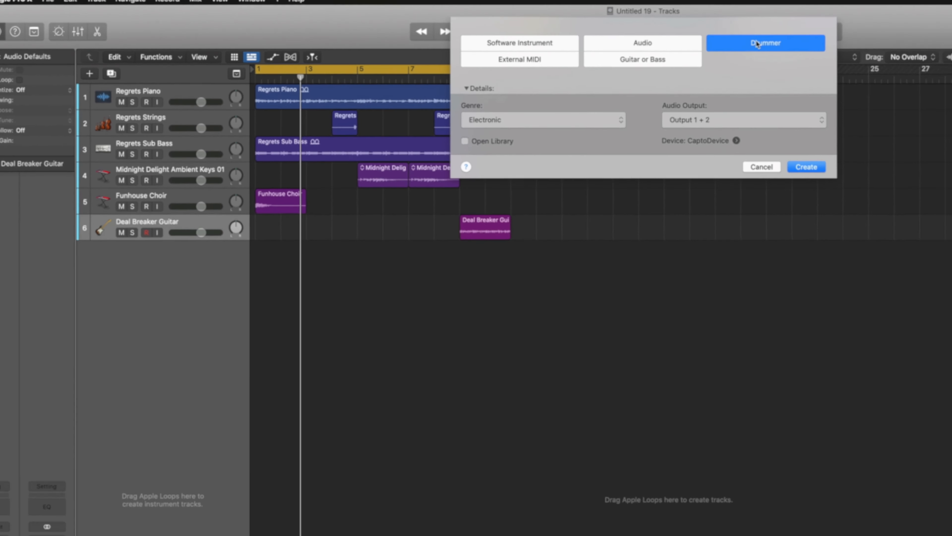
click(388, 124)
click(381, 128)
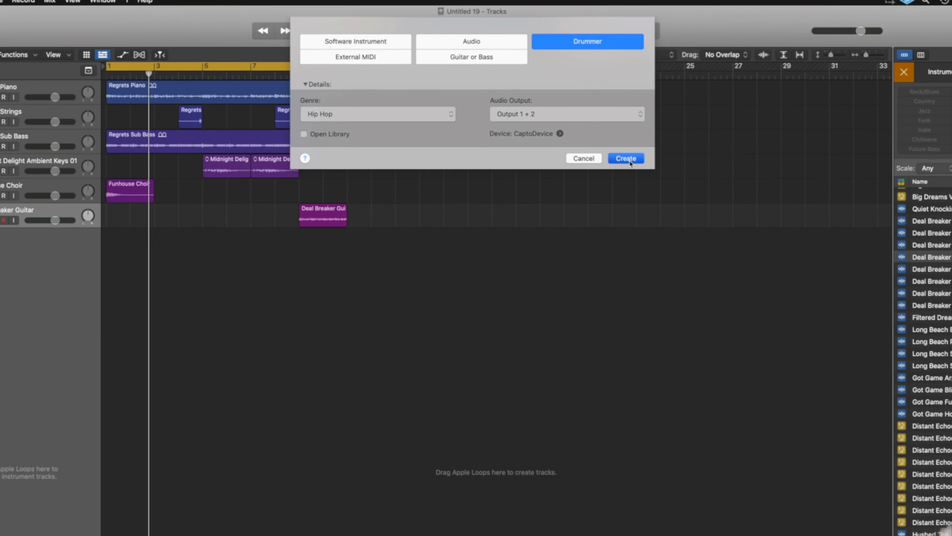
click(629, 159)
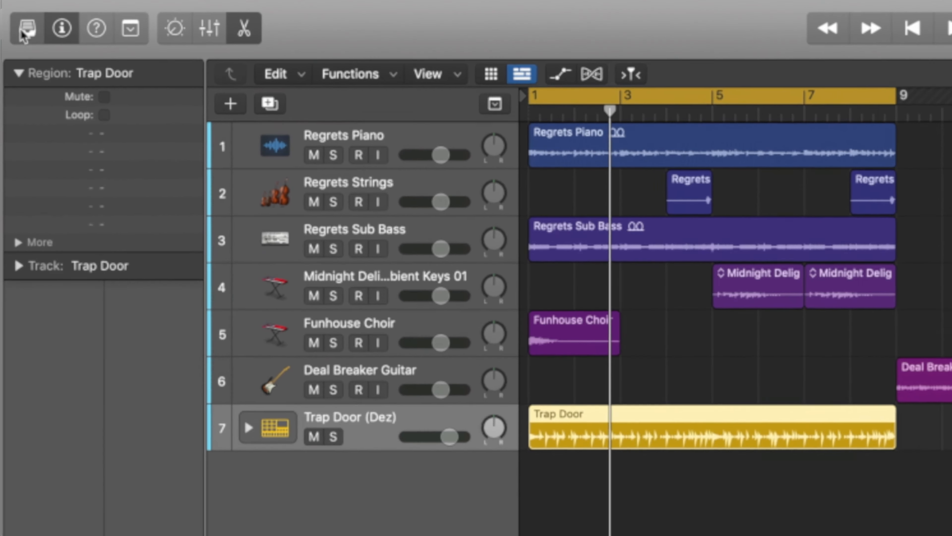
Change the drummer to Maurice - Boom Bap from the Library and play the arrangement.
click(24, 33)
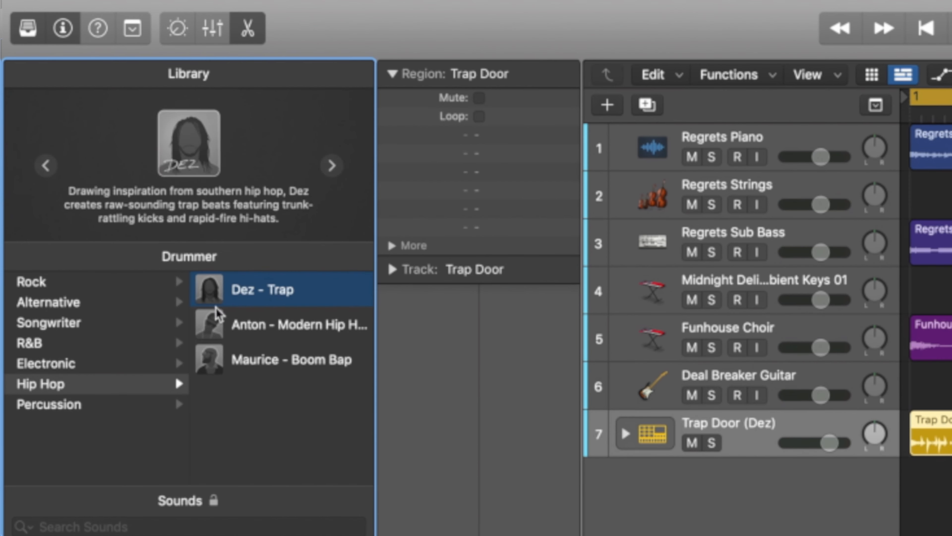
click(258, 371)
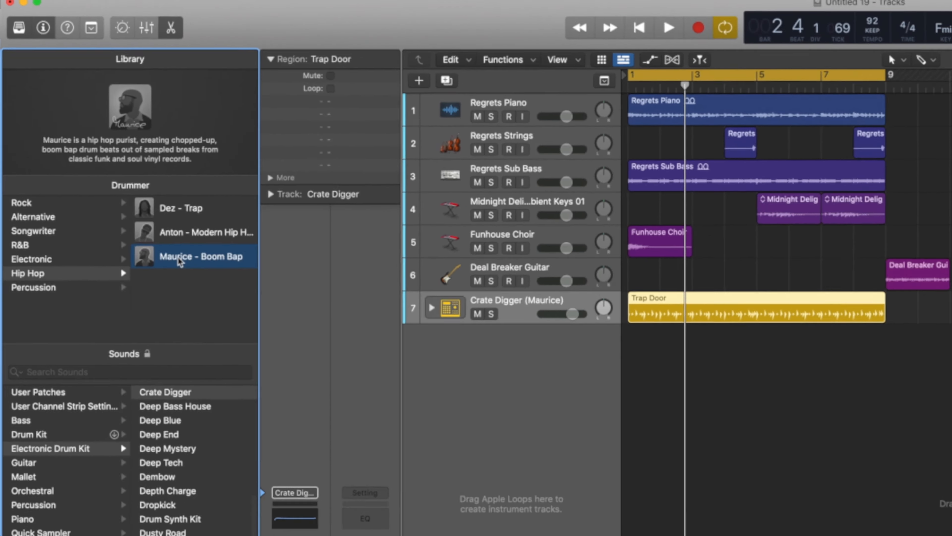
key(space)
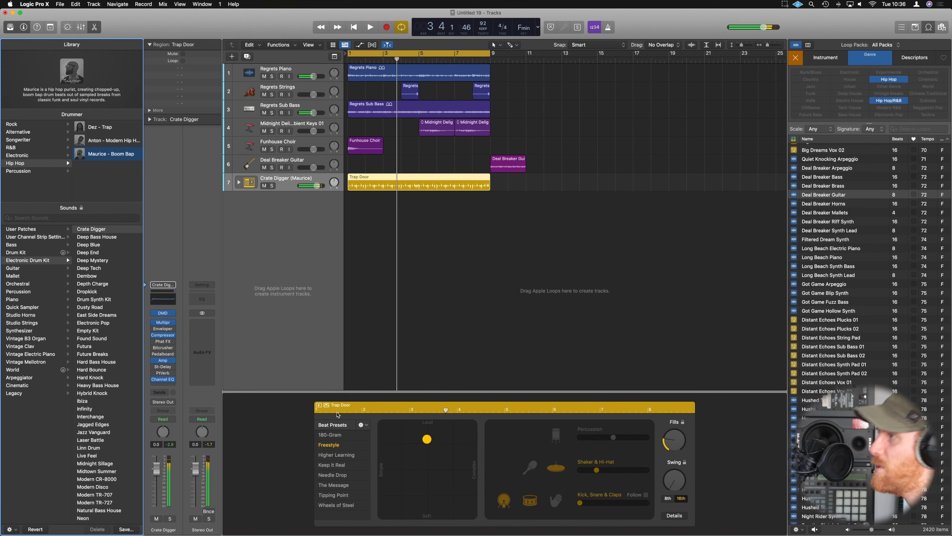
Apply the Higher Learning beat preset to the Trap Door region, play it from the start and hide the Library.
key(Return)
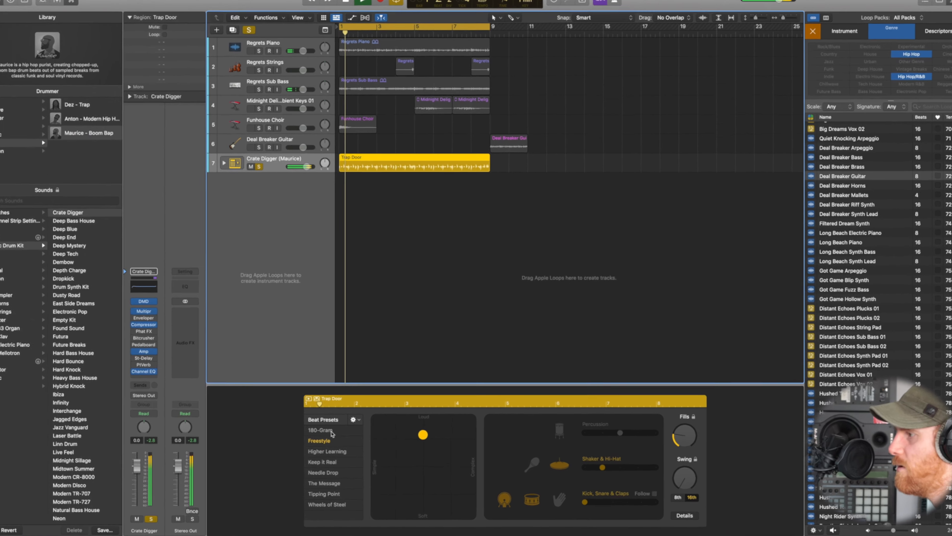
click(336, 436)
click(255, 425)
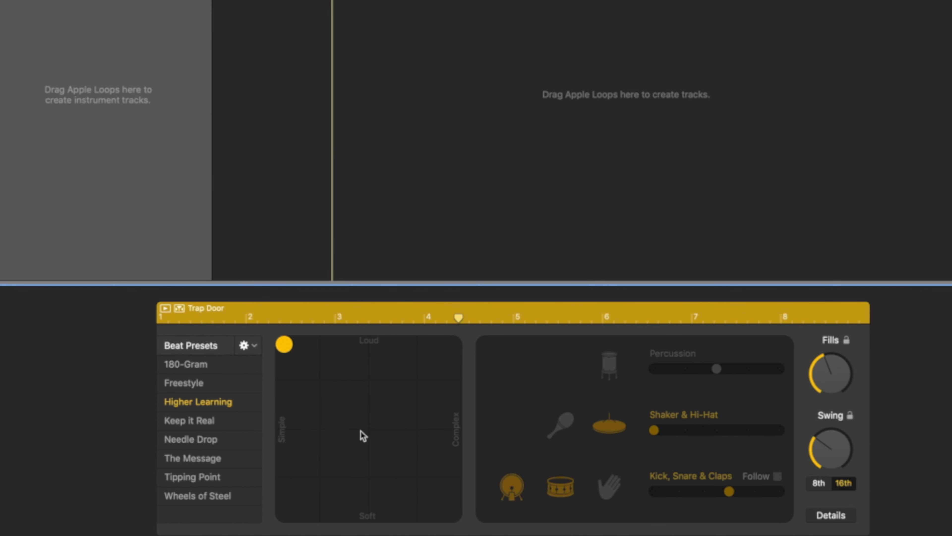
key(Return)
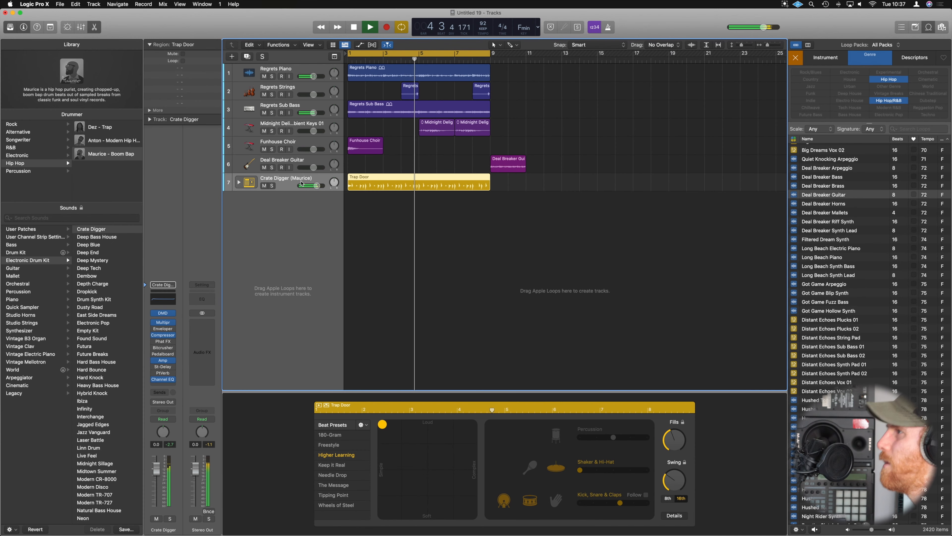
key(space)
click(11, 27)
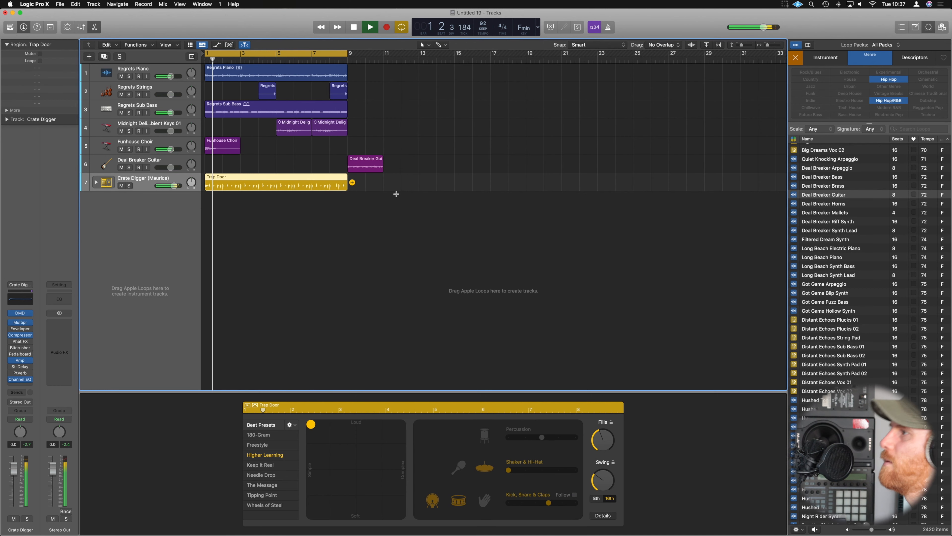
Move the strings, sub bass, ambient keys and choir loops ten bars later, so the sub bass and choir start at bar 11.
ctrl+alt+click(335, 201)
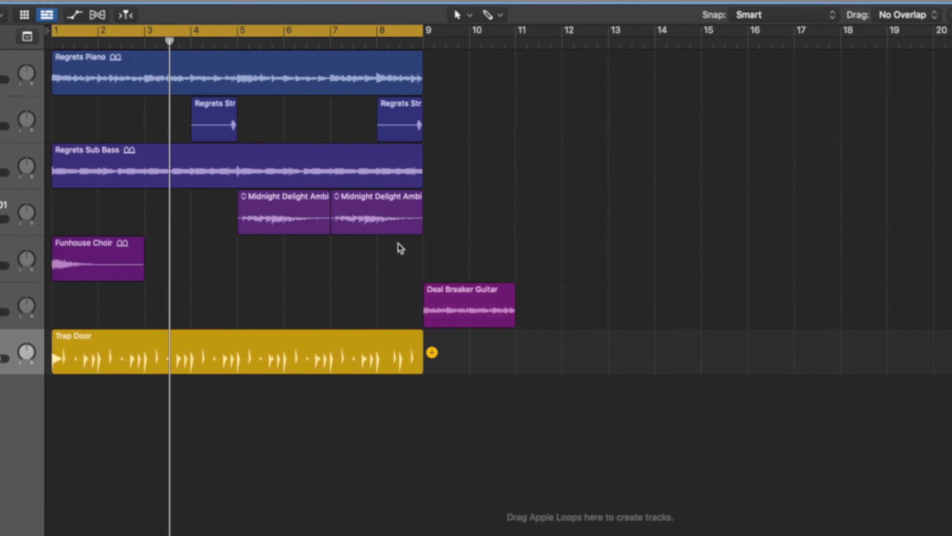
drag(376, 239, 532, 296)
mouse_move(596, 304)
mouse_down()
mouse_move(85, 111)
mouse_move(64, 144)
mouse_move(75, 150)
mouse_up()
click(533, 295)
drag(86, 154, 538, 165)
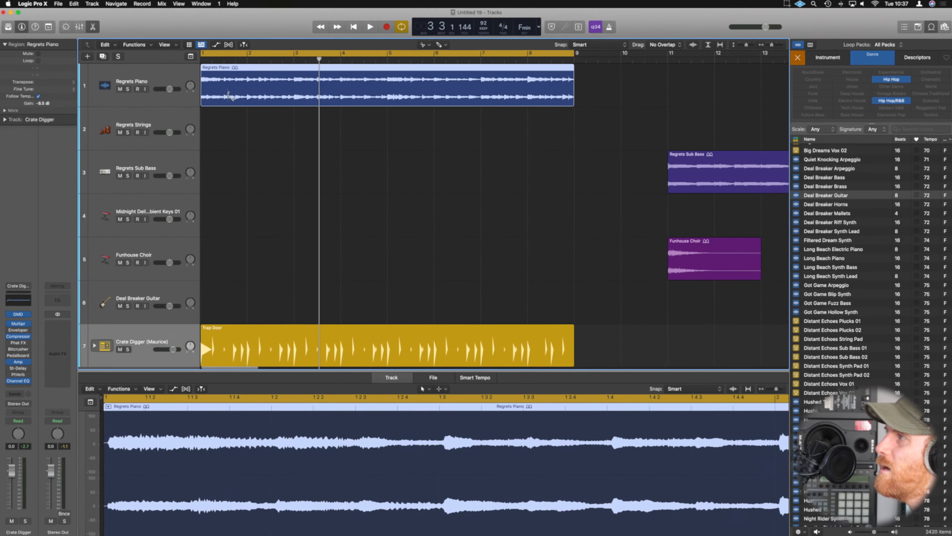
Split the whole Regrets Piano region into equal eighth-note slices with the Scissors tool, and return to the Pointer tool.
scroll(228, 95, up, 6)
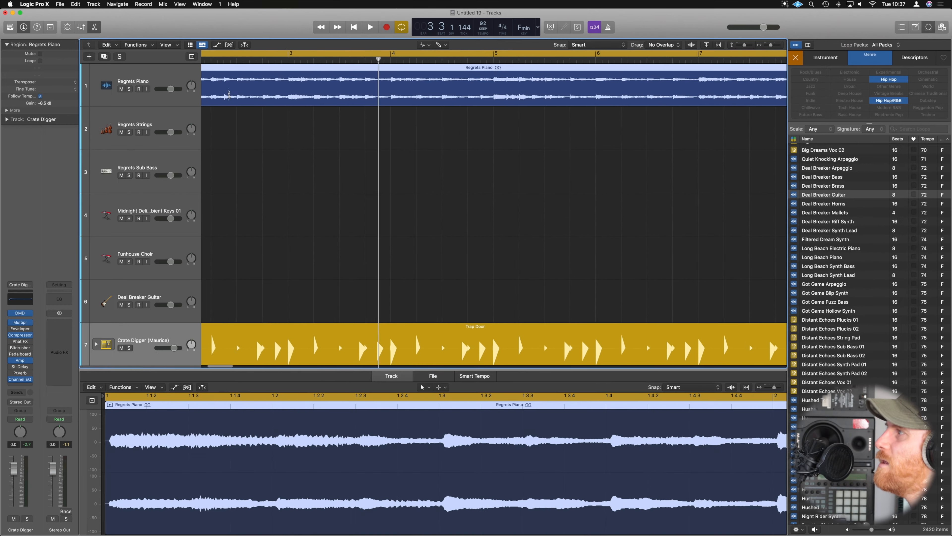
scroll(228, 95, down, 1)
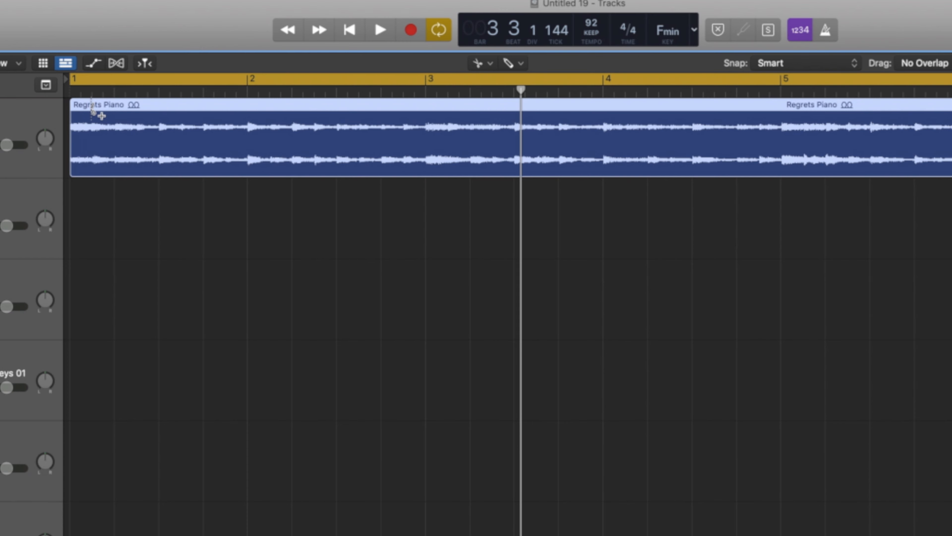
alt+click(93, 112)
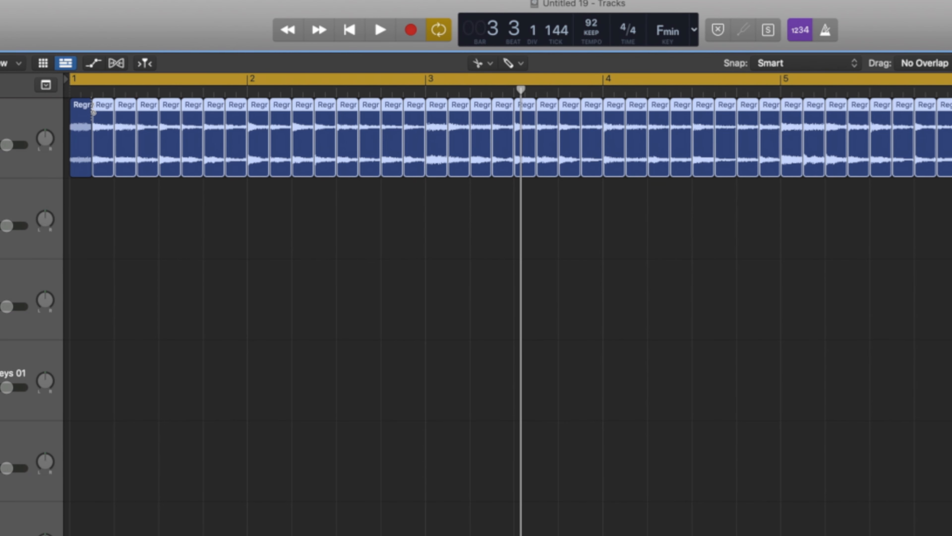
key(t)
key(t)
click(235, 191)
key(super+Left)
key(super+Left)
key(super+Left)
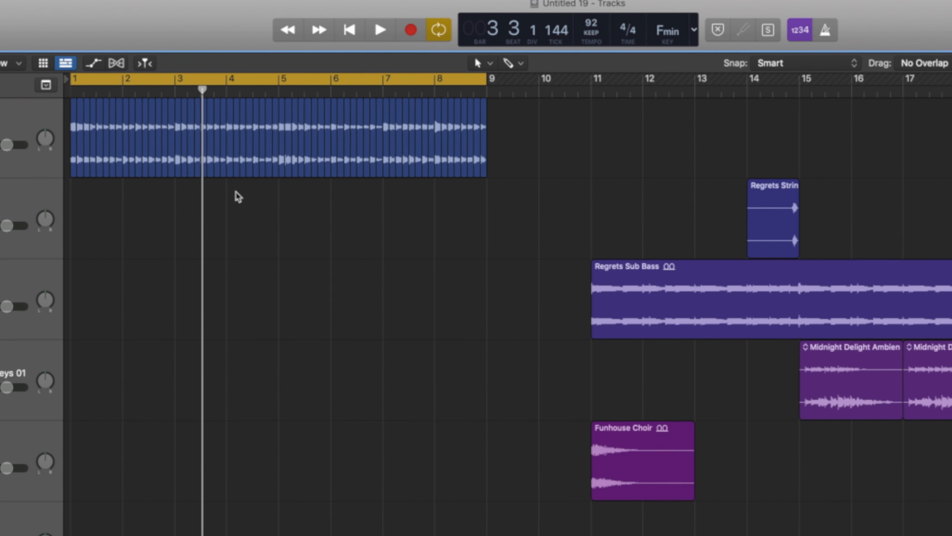
Move the piano slices after the first four to bar 3, and set the cycle range to bar 1 for playback.
drag(499, 111, 180, 127)
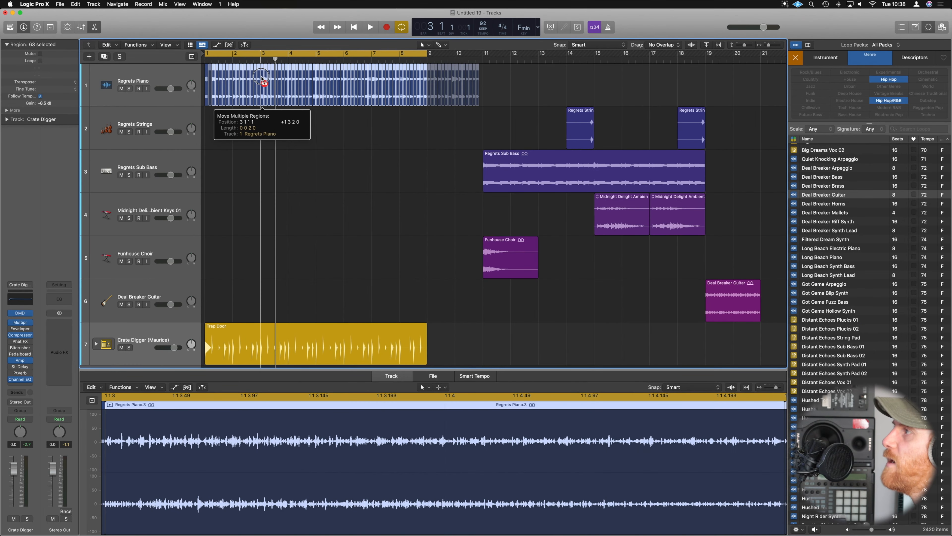
mouse_move(261, 79)
mouse_down()
mouse_move(225, 69)
mouse_move(254, 71)
mouse_up()
key(space)
Convert the Trap Door region to MIDI and copy the opening crash, hi-hat and kick hits onto the first four eighth notes.
key(space)
key(space)
key(space)
key(super+Right)
key(super+Right)
key(super+Right)
key(super+Right)
key(super+Right)
key(space)
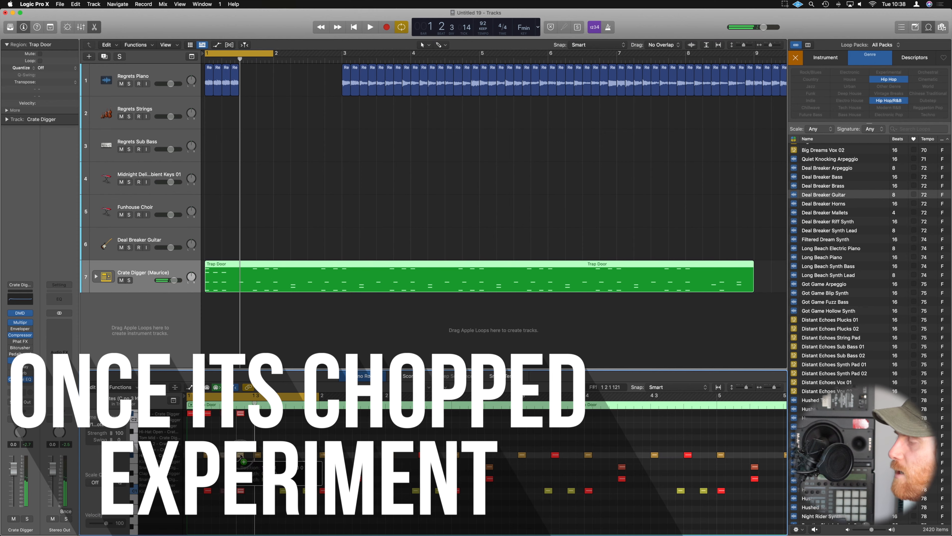
key(space)
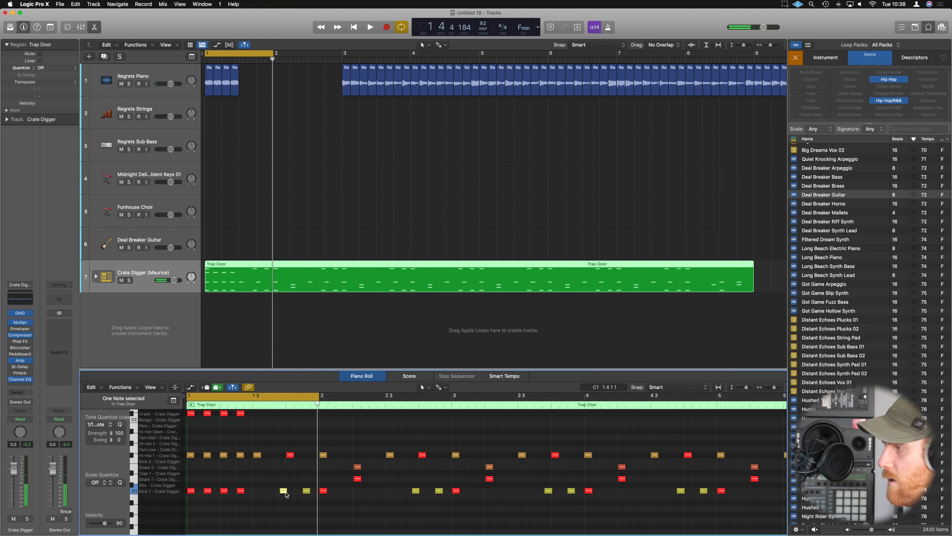
Select the Kick 1 notes across the Trap Door region and adjust their velocities with the Velocity tool.
key(super+Left)
key(super+Left)
key(super+Left)
key(super+Left)
drag(464, 491, 211, 493)
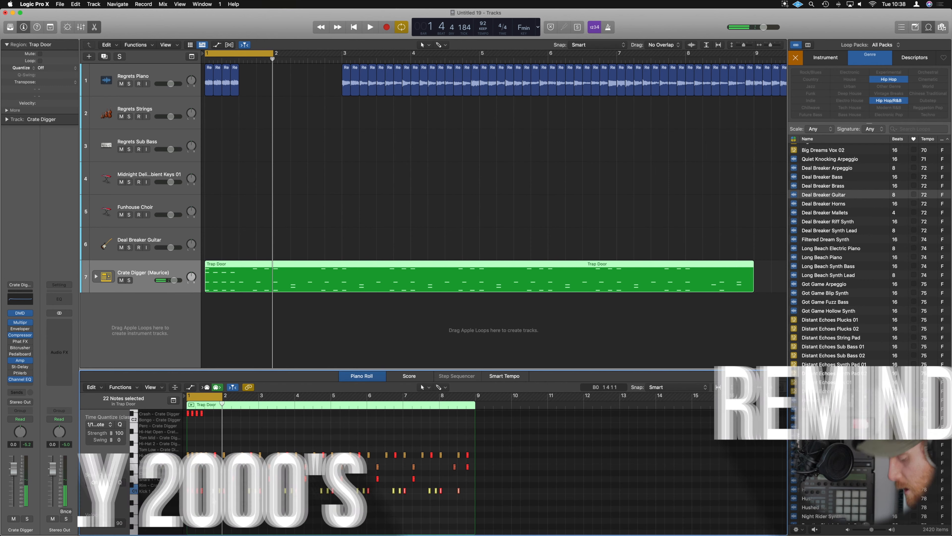
key(super+Right)
key(super+Right)
key(super+Right)
key(super+Right)
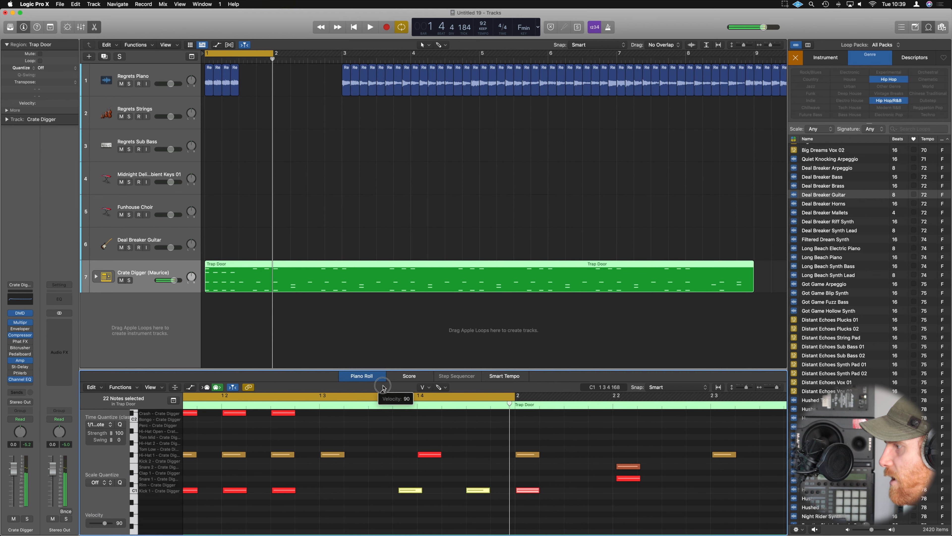
click(446, 489)
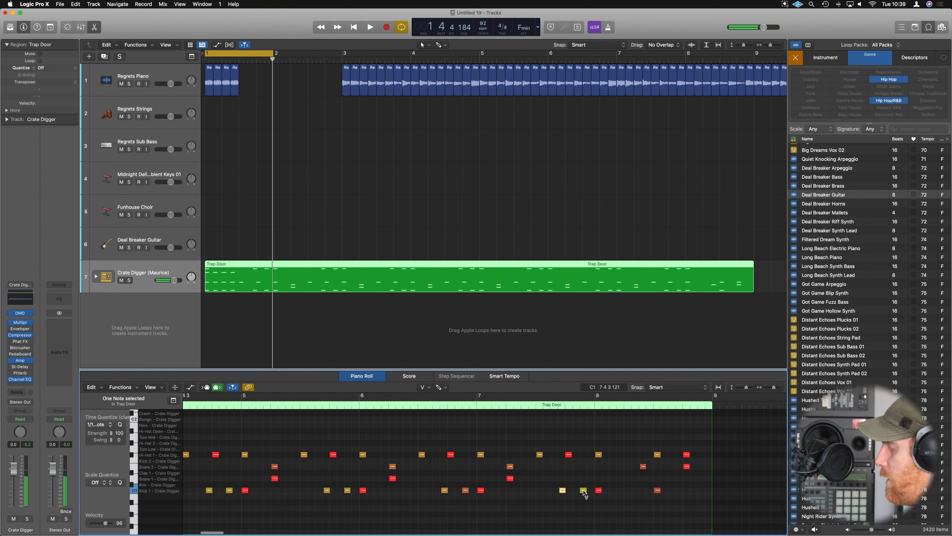
Rearrange the piano slices into one continuous run from bar 1 to past bar 9 and play it with the drums.
key(space)
scroll(509, 468, down, 5)
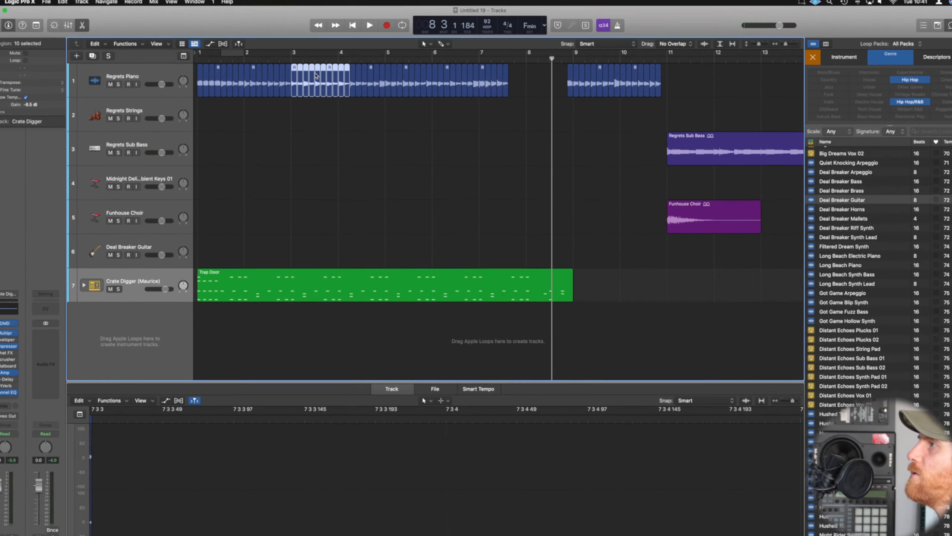
key(space)
key(space)
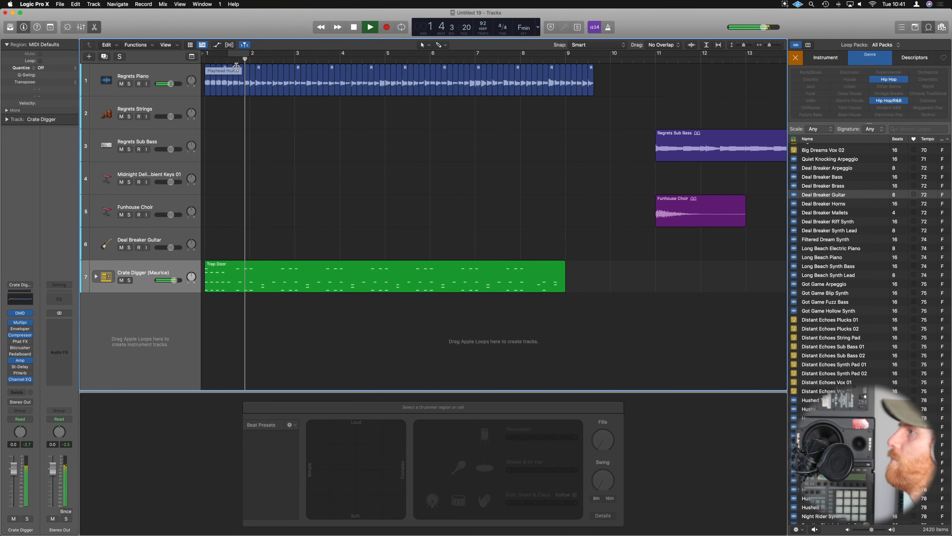
Shift the chopped piano and the Trap Door region to start at beat 3 of bar 8, and play the arrangement.
ctrl+alt+click(405, 139)
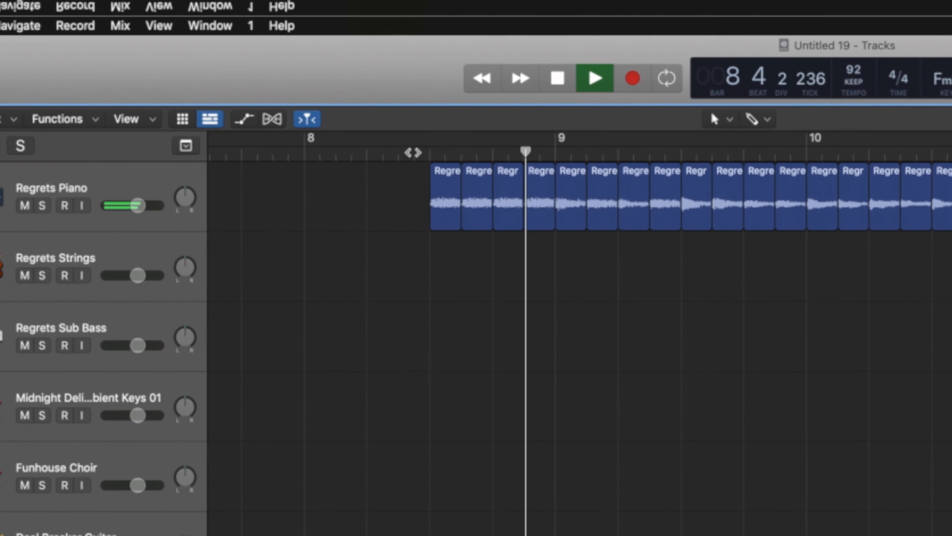
key(super+Left)
key(super+Left)
key(super+Left)
scroll(436, 300, right, 3)
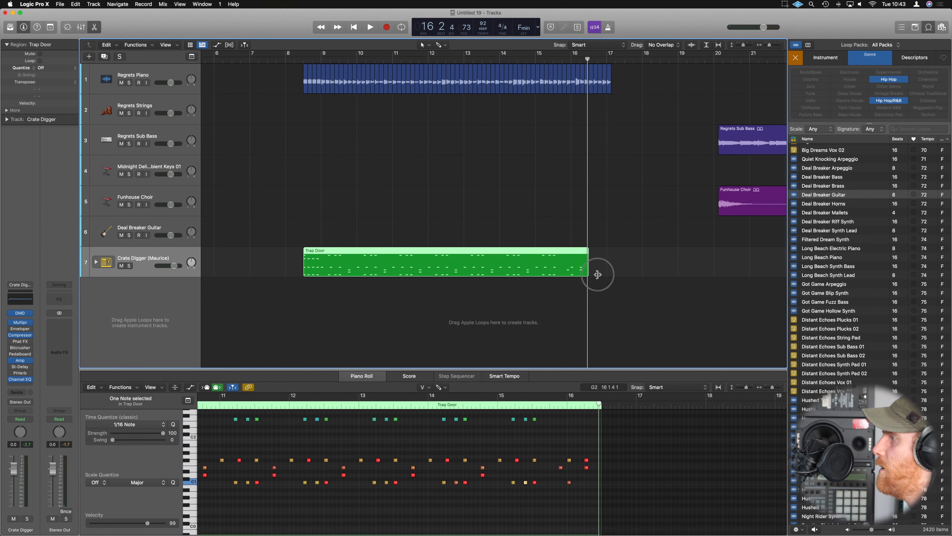
Extend the Trap Door region to bar 17 and fill the end of bar 16 with copied kick and snare notes.
drag(598, 274, 616, 274)
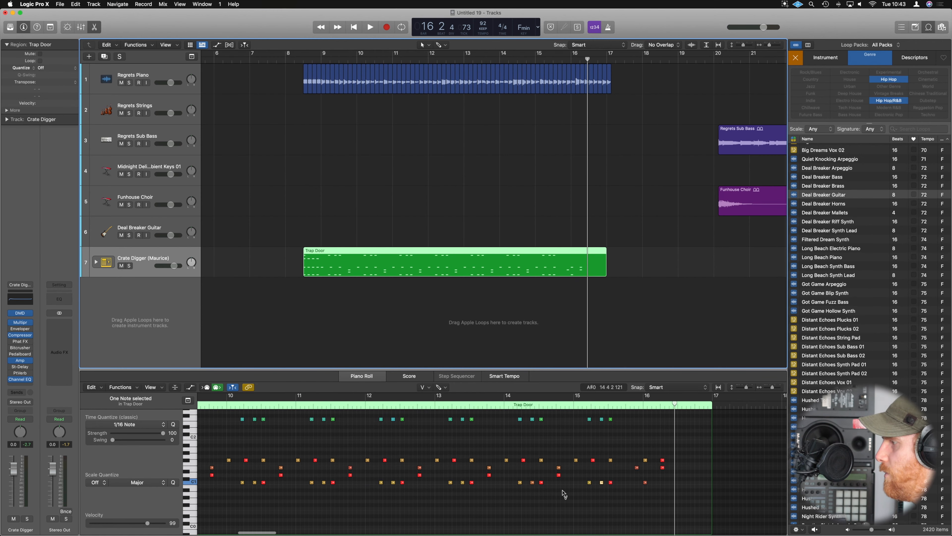
drag(539, 494, 569, 406)
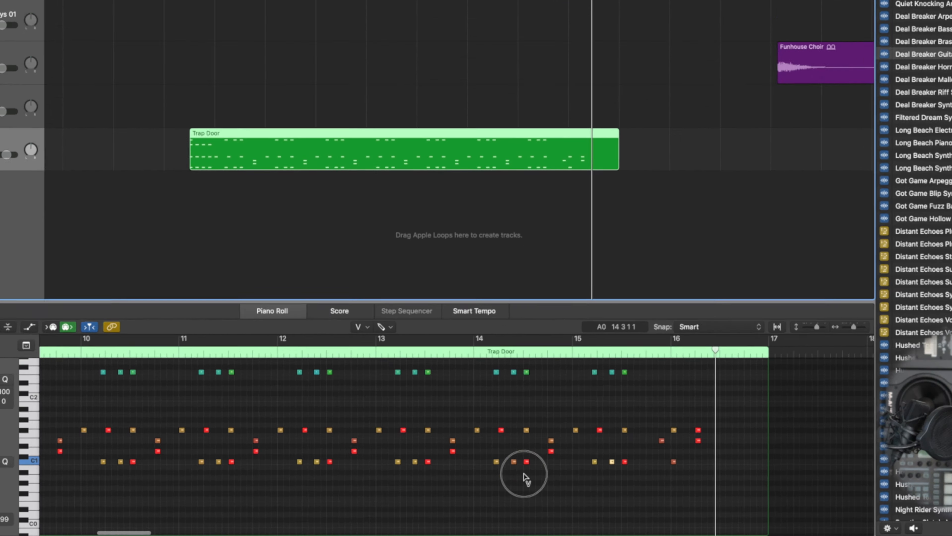
drag(554, 240, 550, 225)
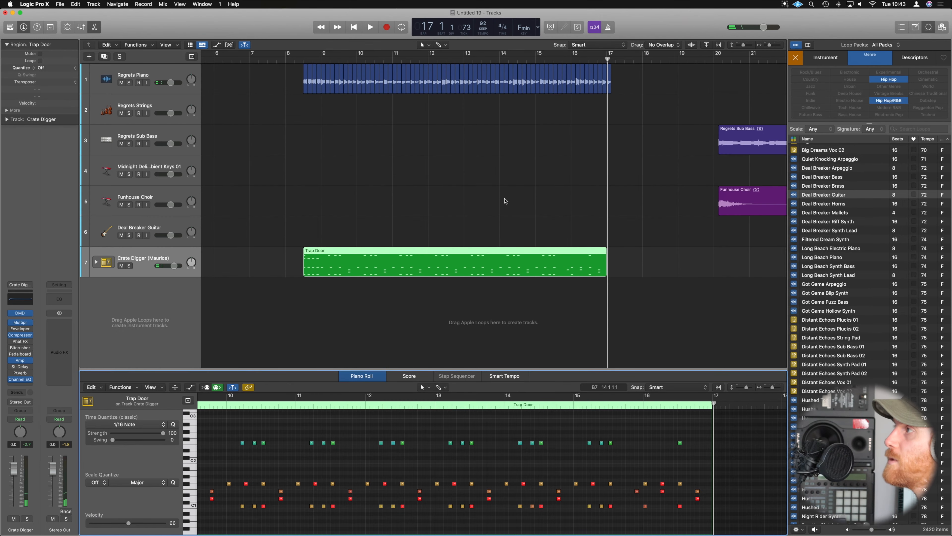
Cycle the section from beat 3 of bar 8 to bar 17, play it, and place the playhead at bar 9.
key(c)
key(space)
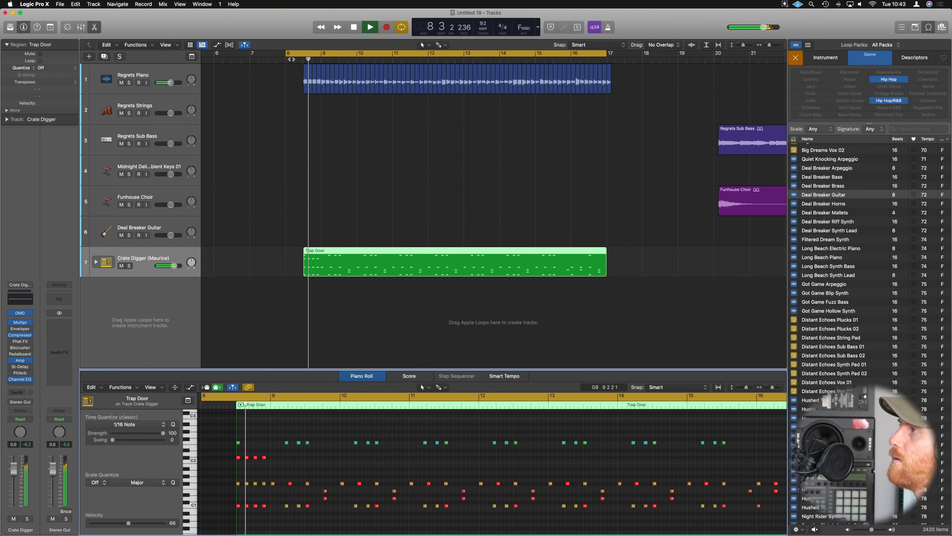
drag(287, 55, 304, 57)
key(space)
click(321, 59)
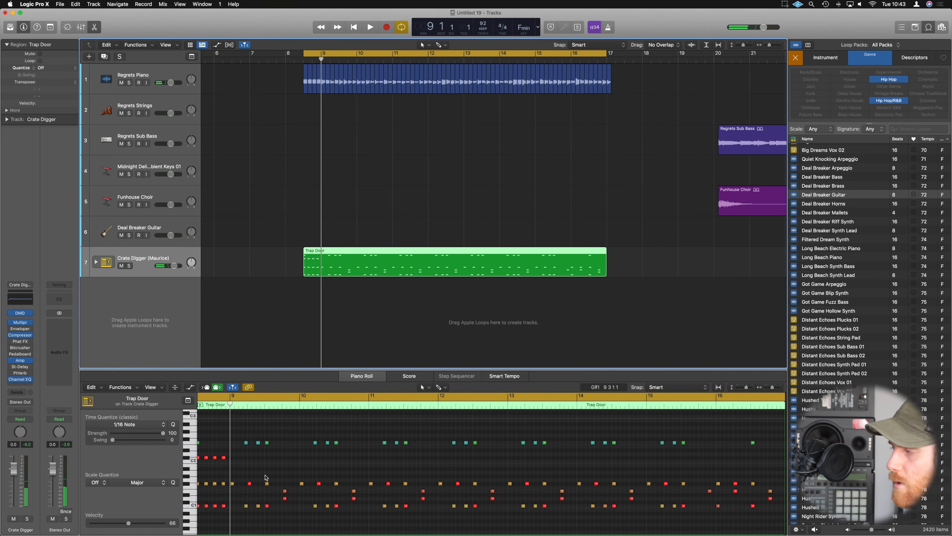
Add four eighth-note Shaker 1 hits from the start of bar 9 and vary their velocities, with the fourth at about 105.
scroll(268, 474, left, 3)
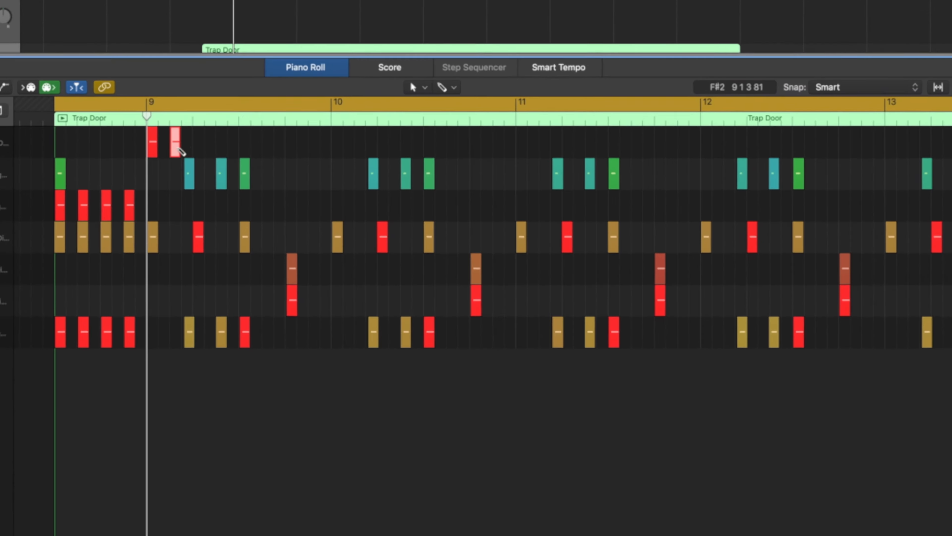
click(179, 125)
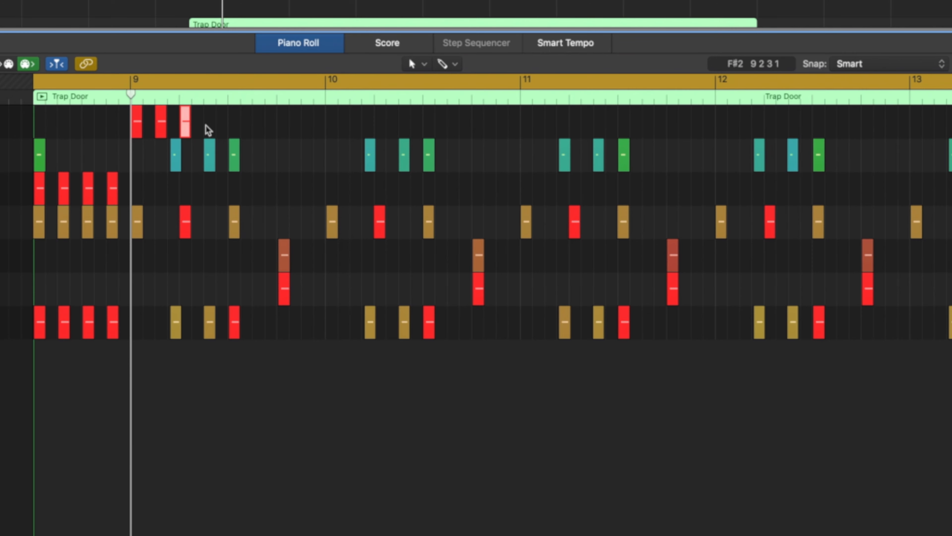
key(t)
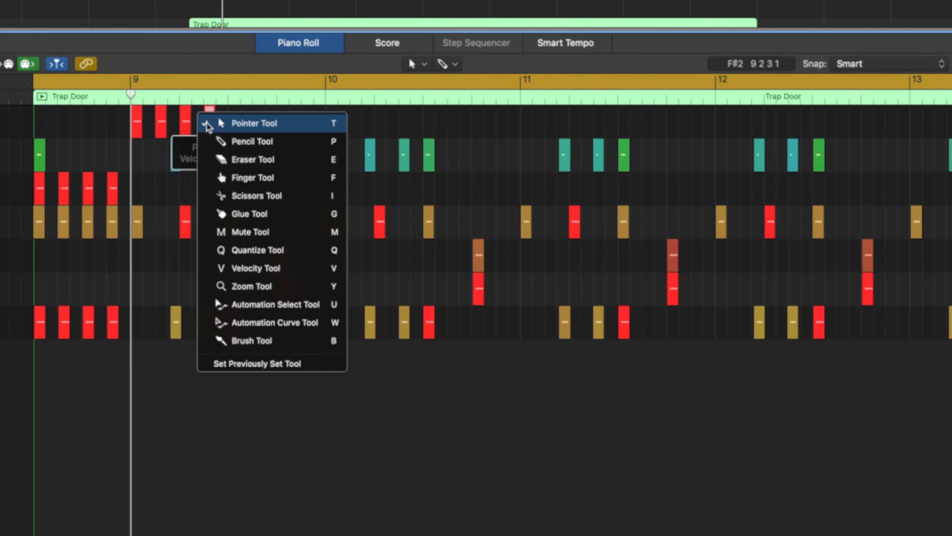
key(v)
drag(137, 122, 165, 212)
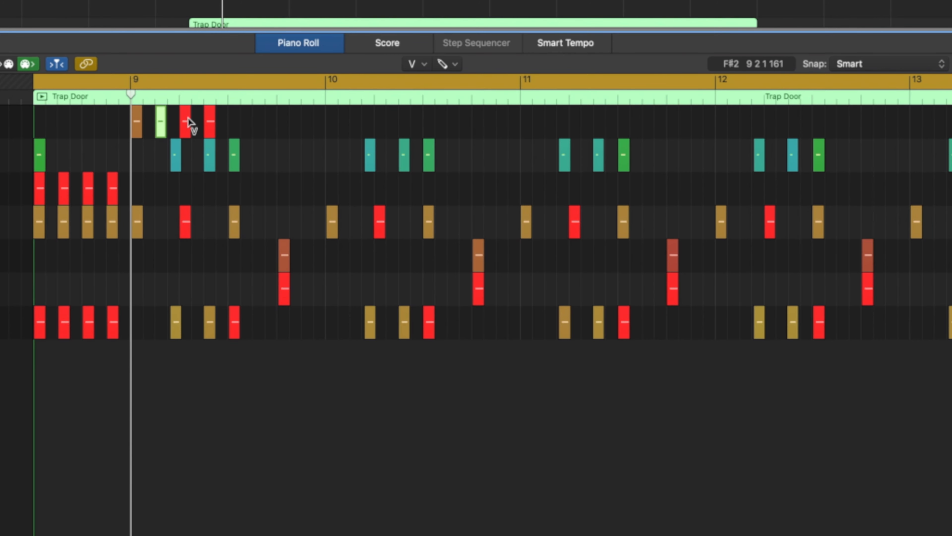
drag(186, 122, 197, 197)
drag(210, 114, 212, 154)
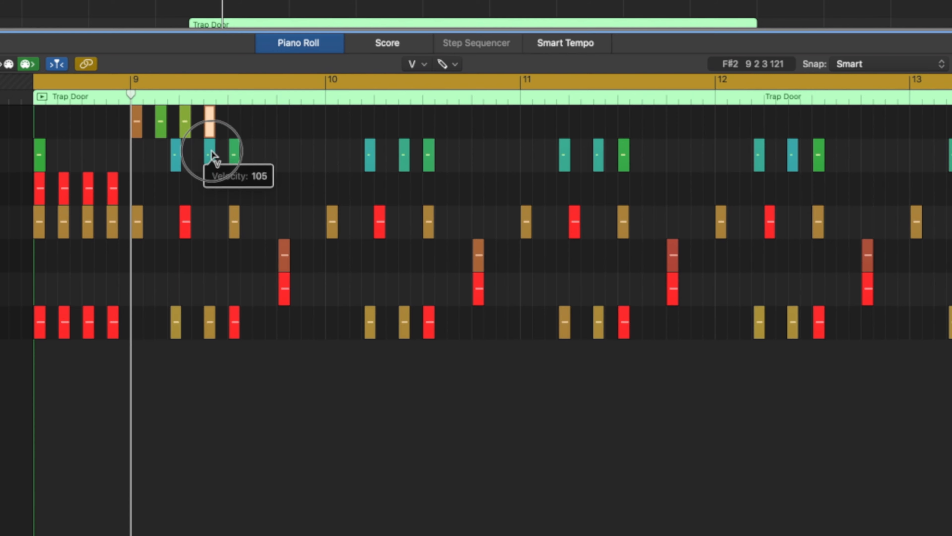
key(space)
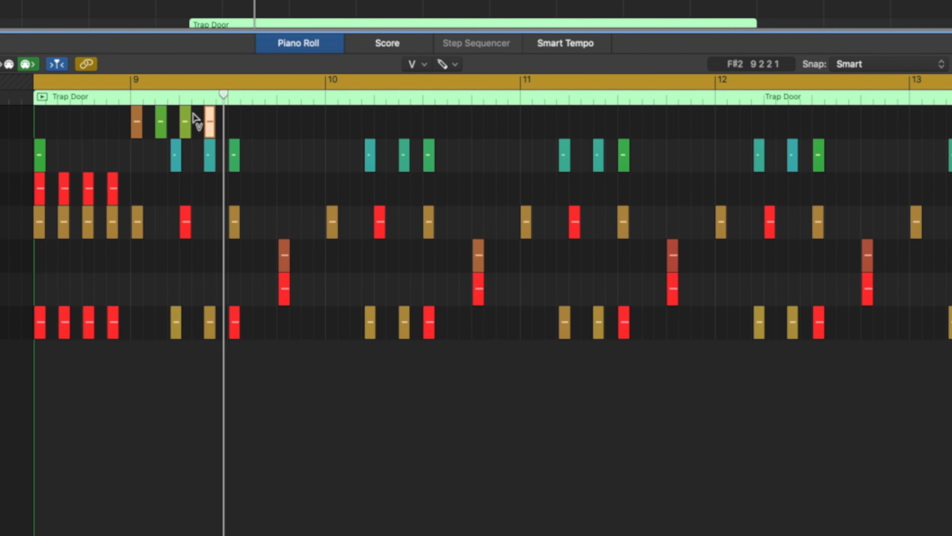
Copy the four-note Shaker 1 pattern repeatedly to fill the Trap Door region from bar 9 to bar 17.
key(t)
key(t)
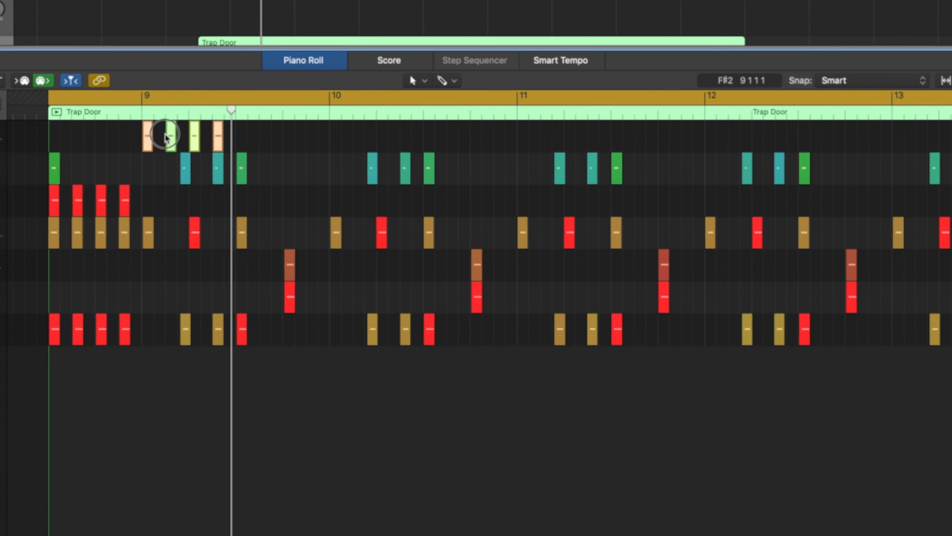
drag(139, 121, 241, 121)
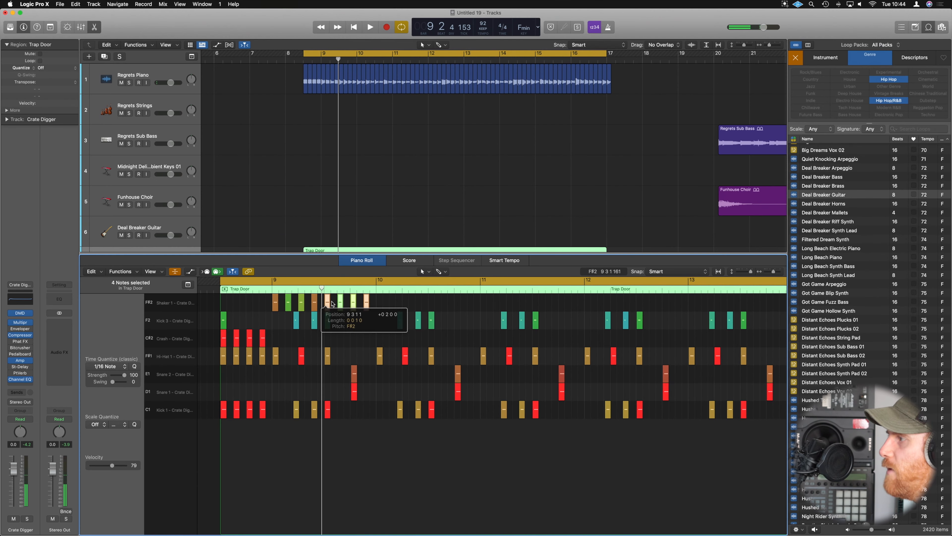
click(304, 303)
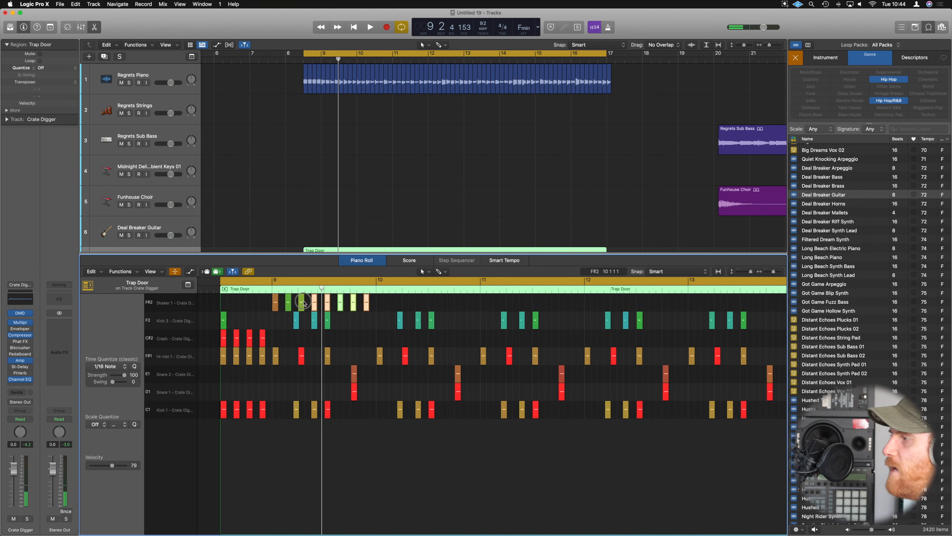
drag(276, 304, 427, 306)
click(306, 302)
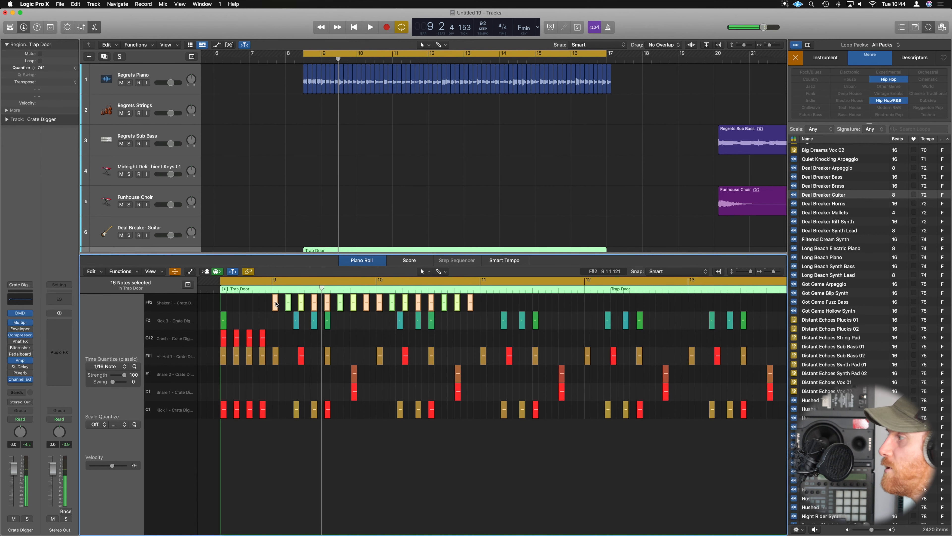
drag(275, 303, 483, 302)
key(super+Left)
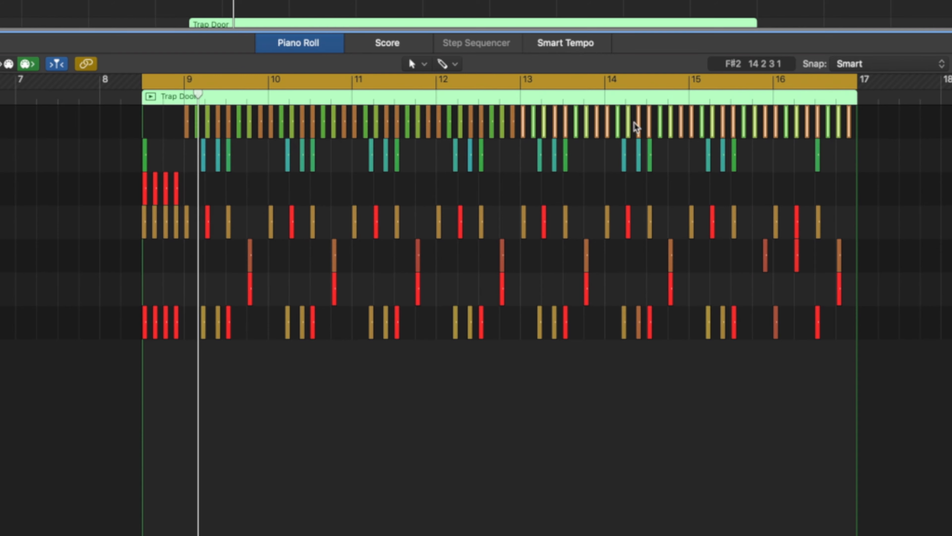
Select all Shaker 1 notes from bar 9 to bar 17, lower their velocities together in the velocity lane, and play the result.
scroll(289, 161, down, 10)
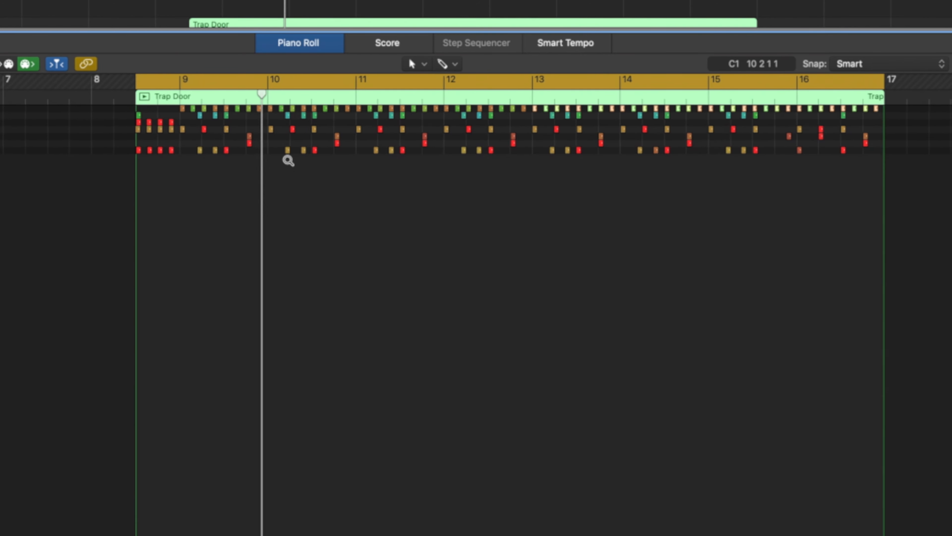
scroll(288, 161, up, 10)
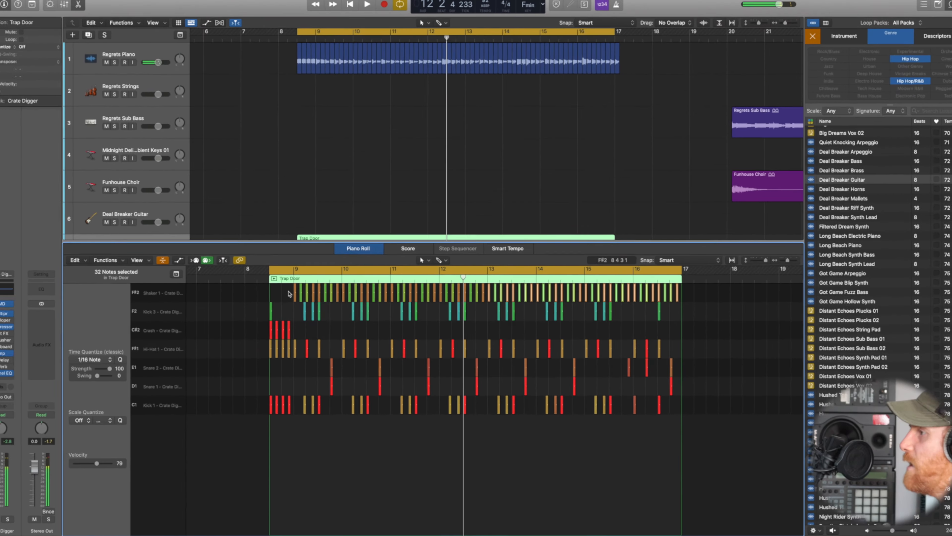
drag(173, 115, 621, 117)
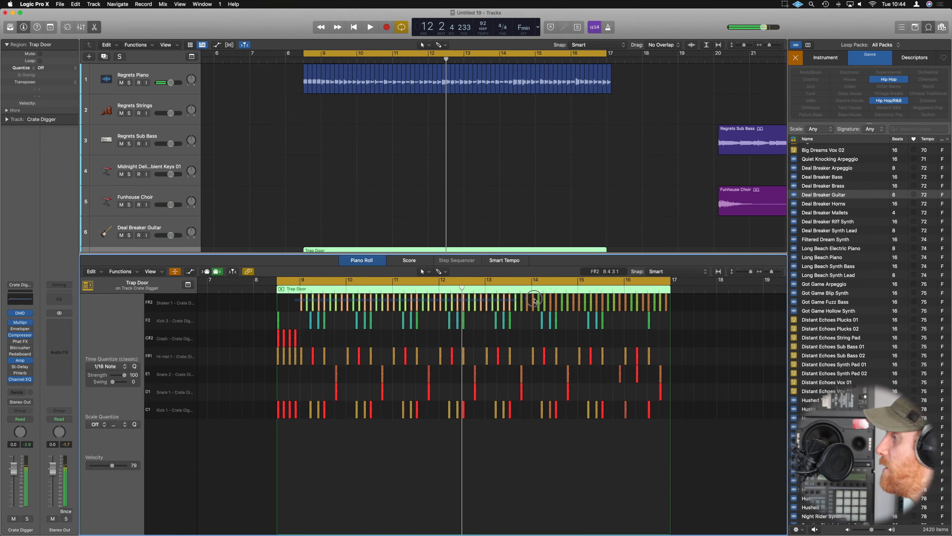
drag(534, 299, 670, 300)
drag(297, 300, 676, 299)
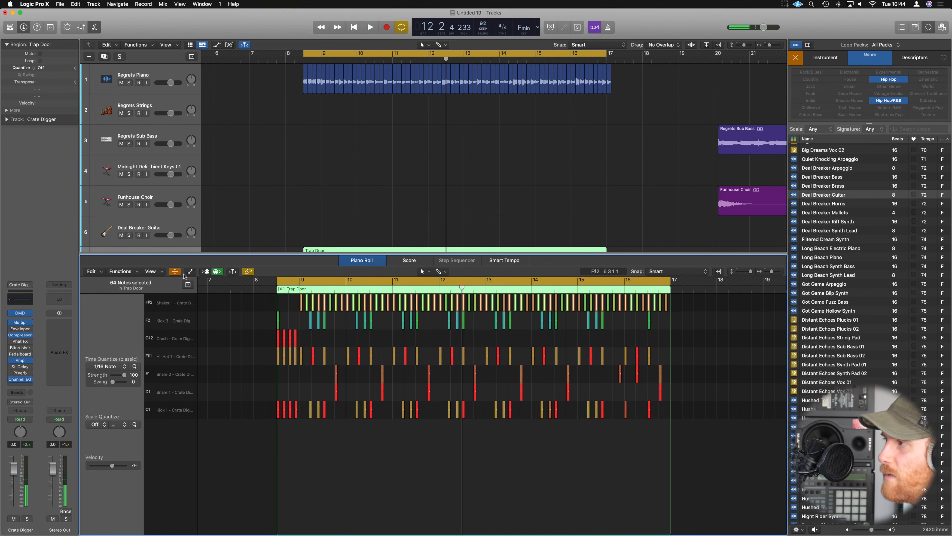
click(190, 271)
drag(325, 440, 325, 465)
key(space)
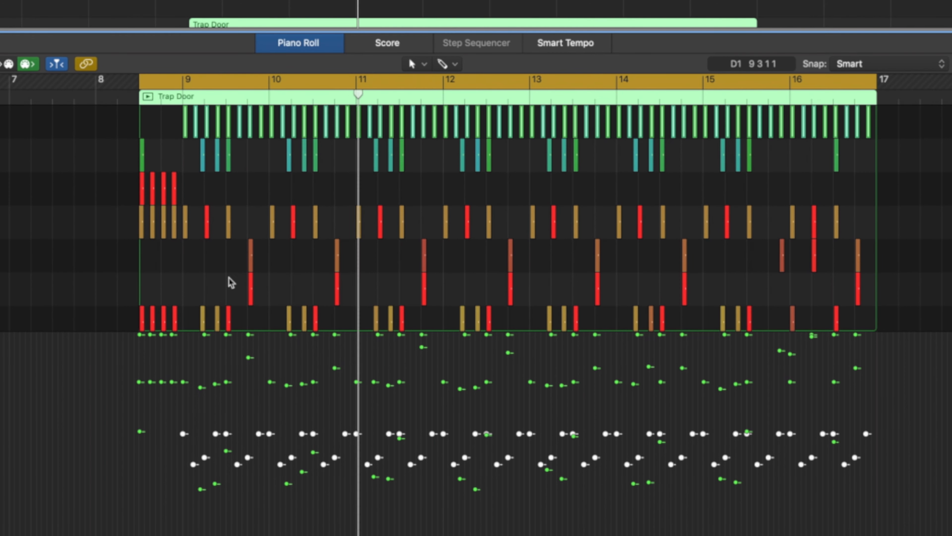
Close the note editor, move the Funhouse Choir region to bar 9, and play it with the beat.
key(e)
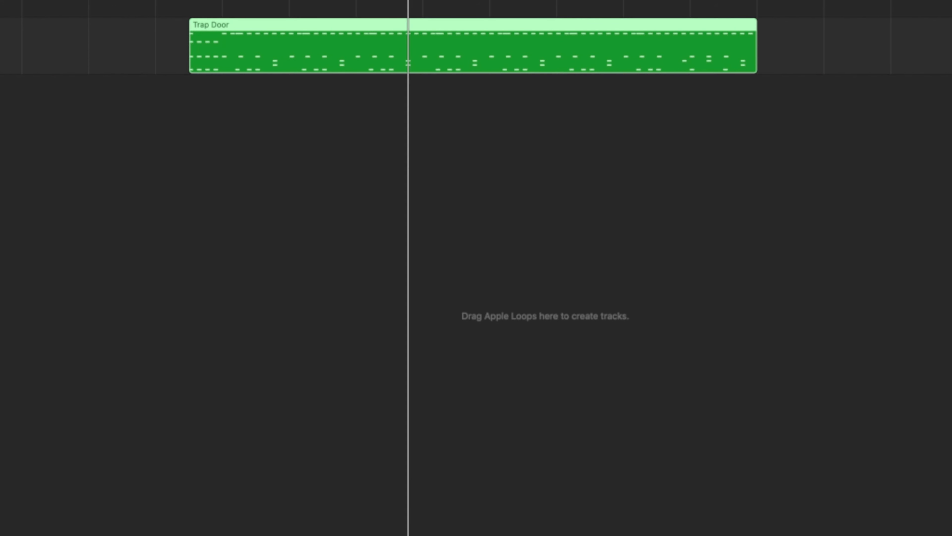
key(super+Left)
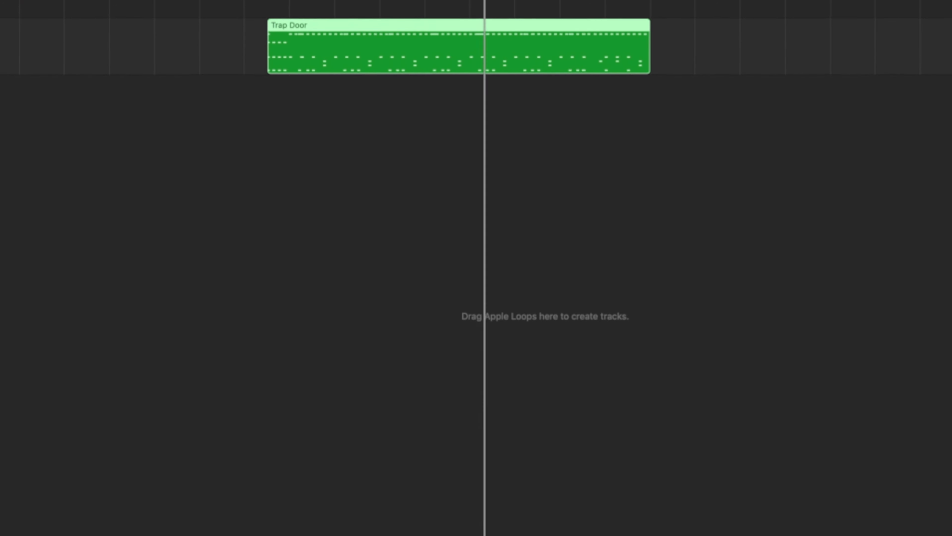
key(space)
drag(628, 201, 359, 201)
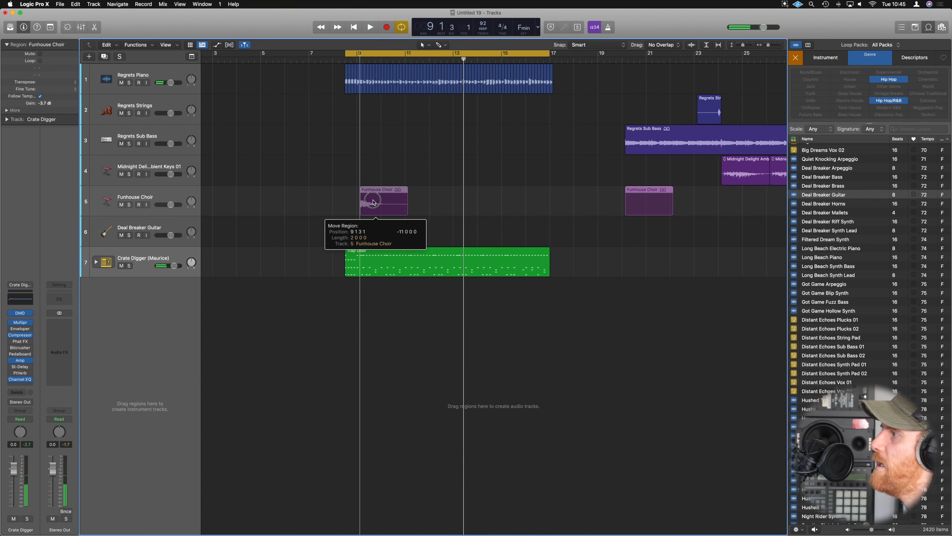
key(space)
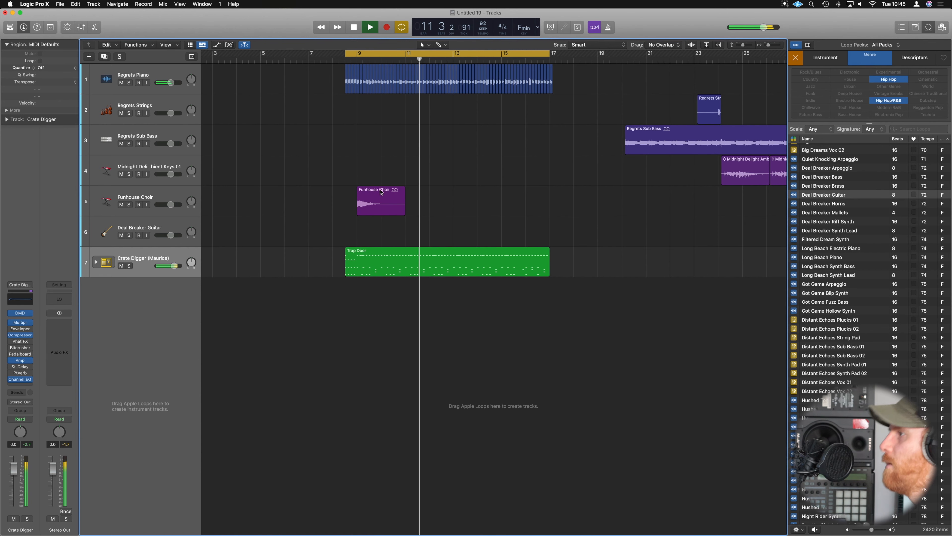
Duplicate the Funhouse Choir track and place a reversed copy of its region at bars 15 to 17 with -9.0 dB gain.
click(373, 193)
key(space)
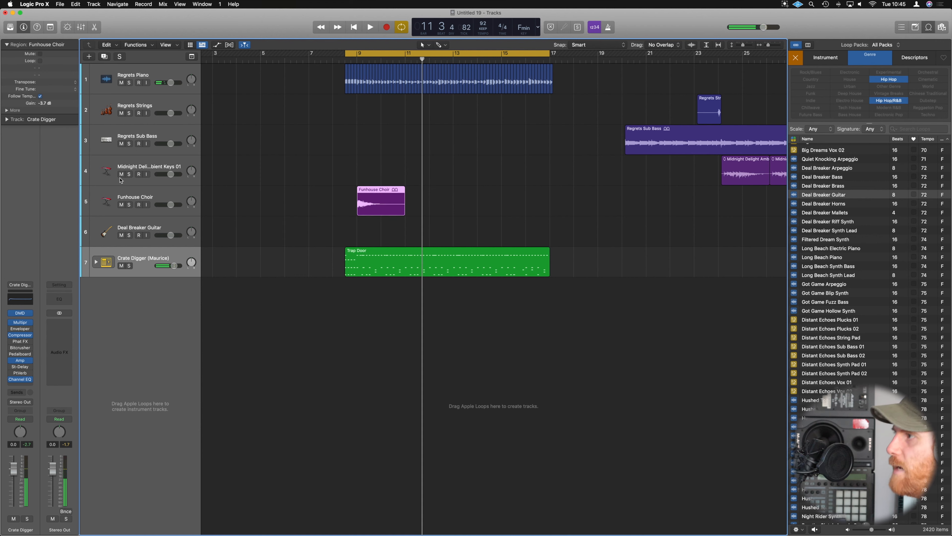
click(164, 193)
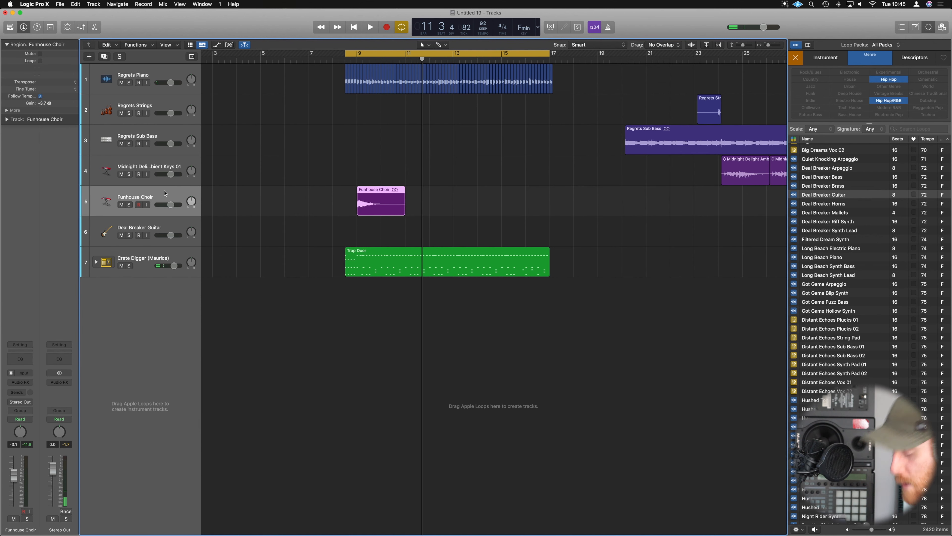
key(super+d)
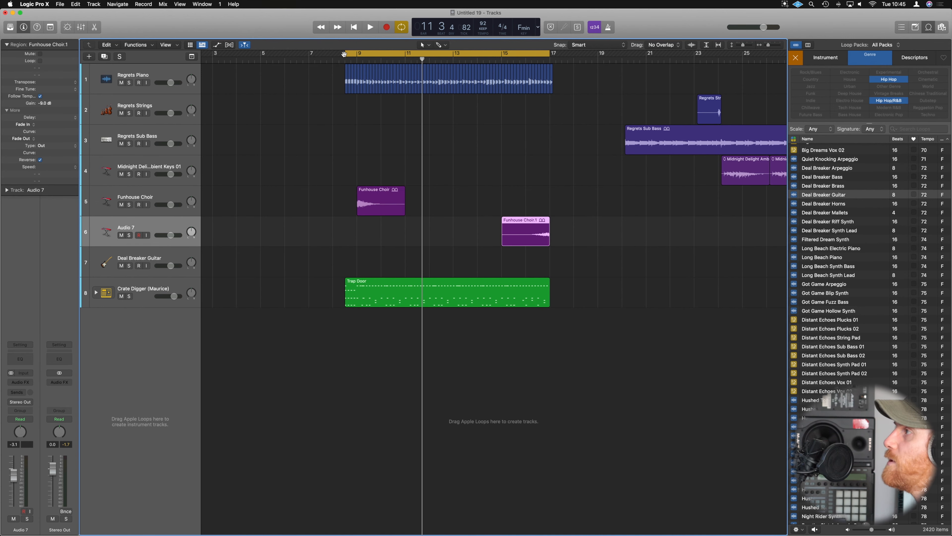
Start the cycle range at bar 9 and play the section with both Funhouse Choir regions.
drag(344, 54, 357, 56)
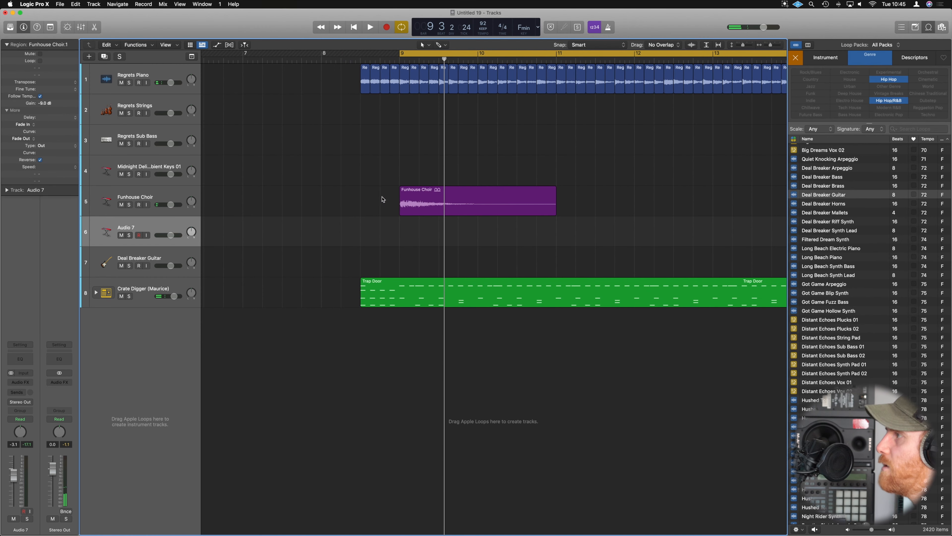
key(super+Left)
key(space)
key(super+Up)
key(super+Left)
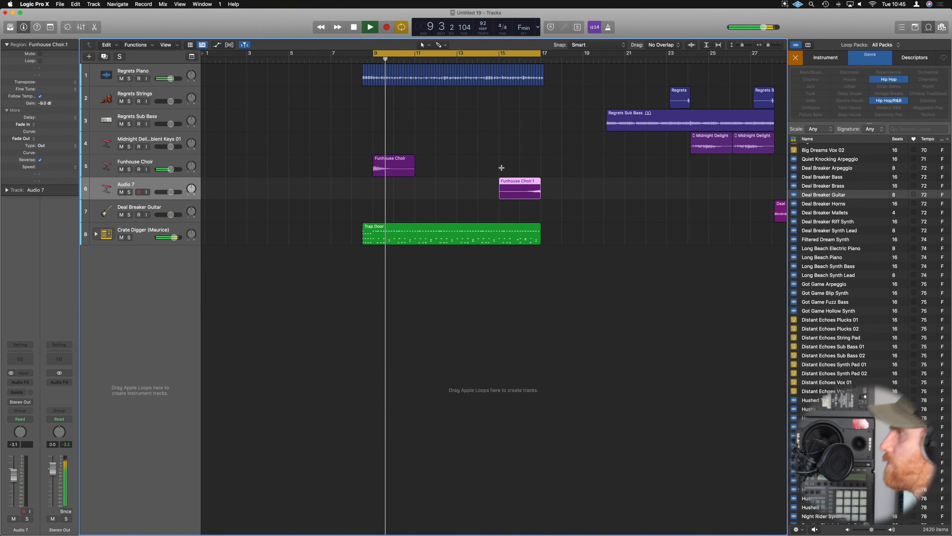
click(526, 142)
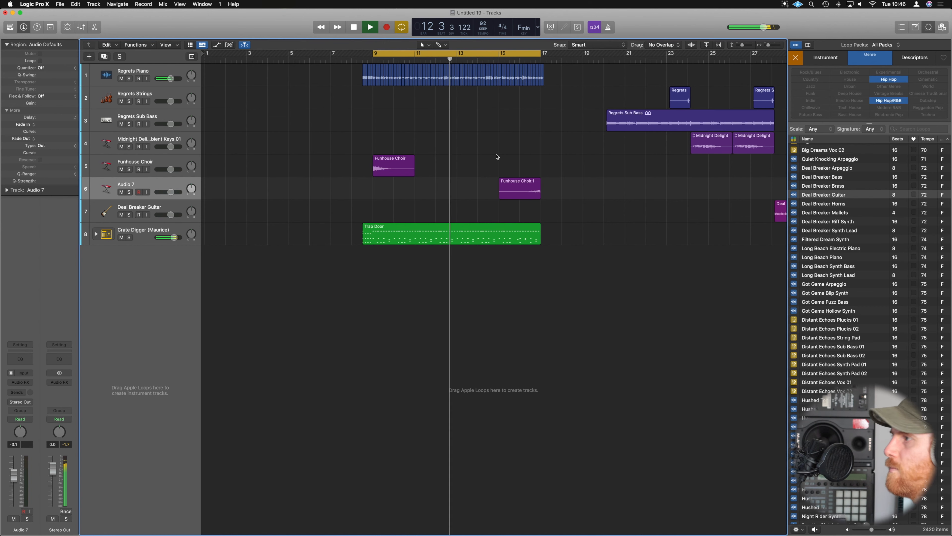
Move the two Regrets Strings regions to just after bars 12 and 16, and insert a Tape Delay on the Regrets Strings track.
scroll(495, 154, down, 5)
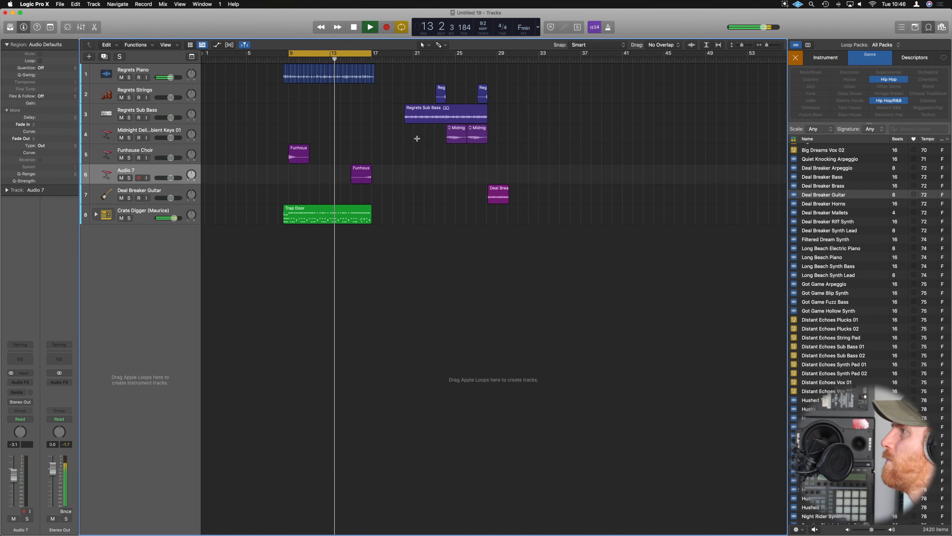
key(space)
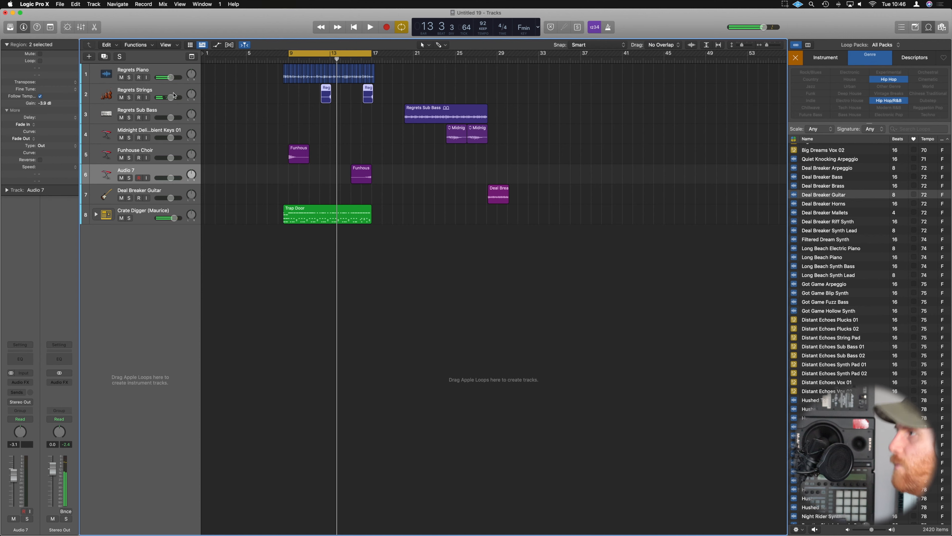
click(174, 95)
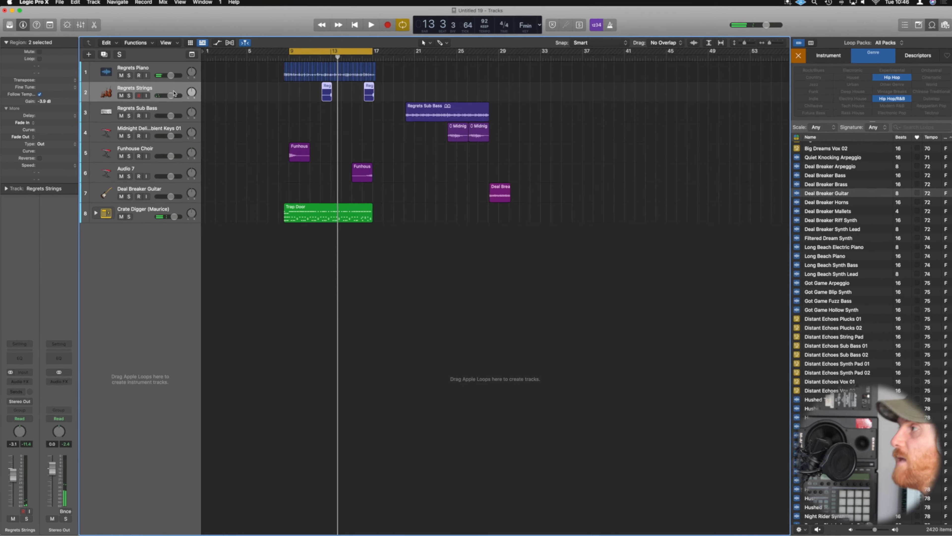
key(x)
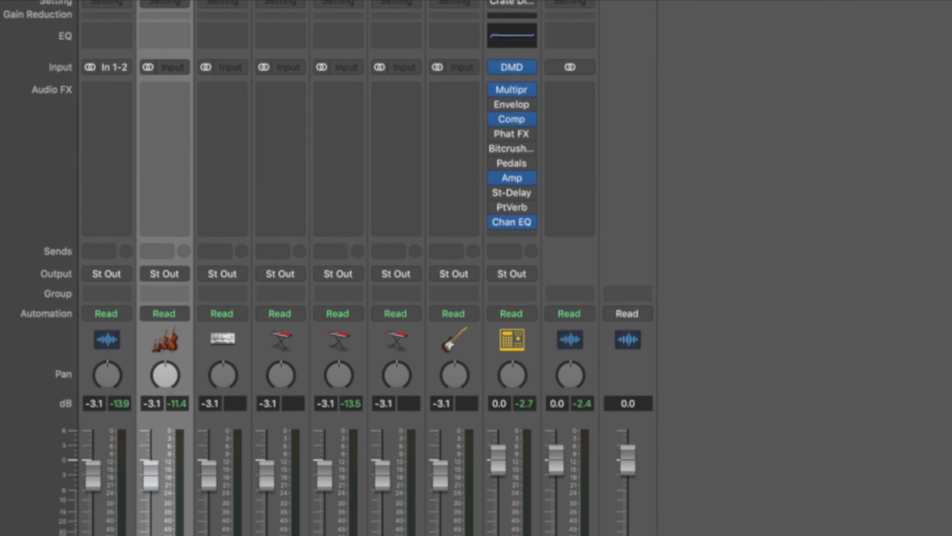
click(180, 7)
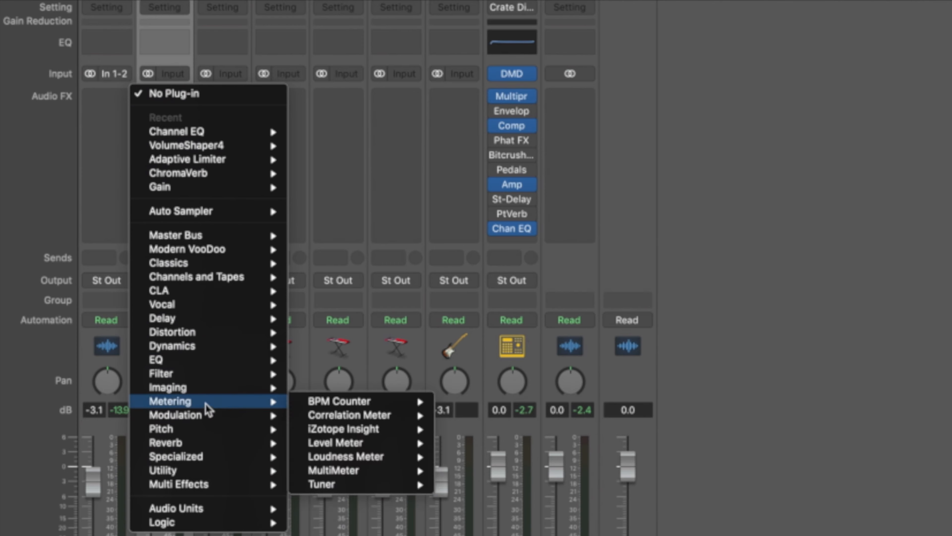
mouse_move(205, 322)
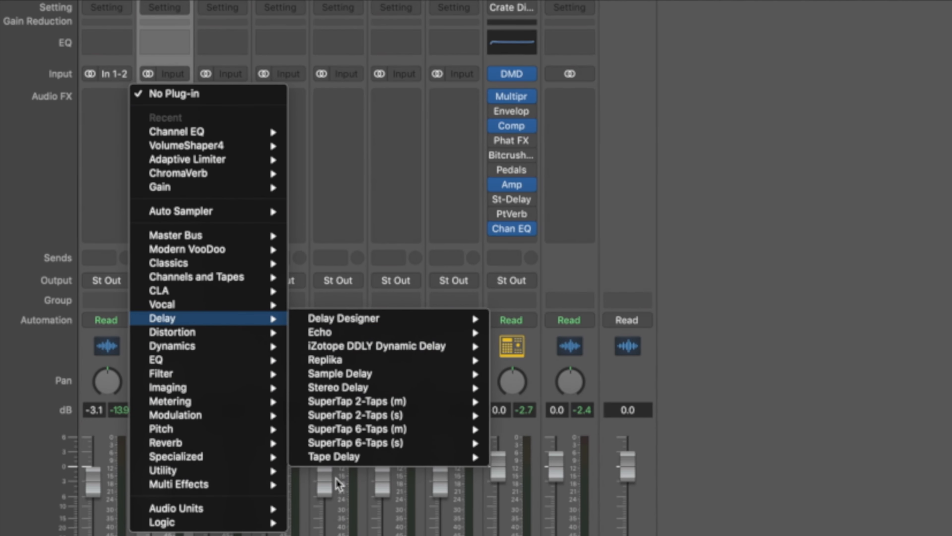
mouse_move(450, 455)
click(517, 455)
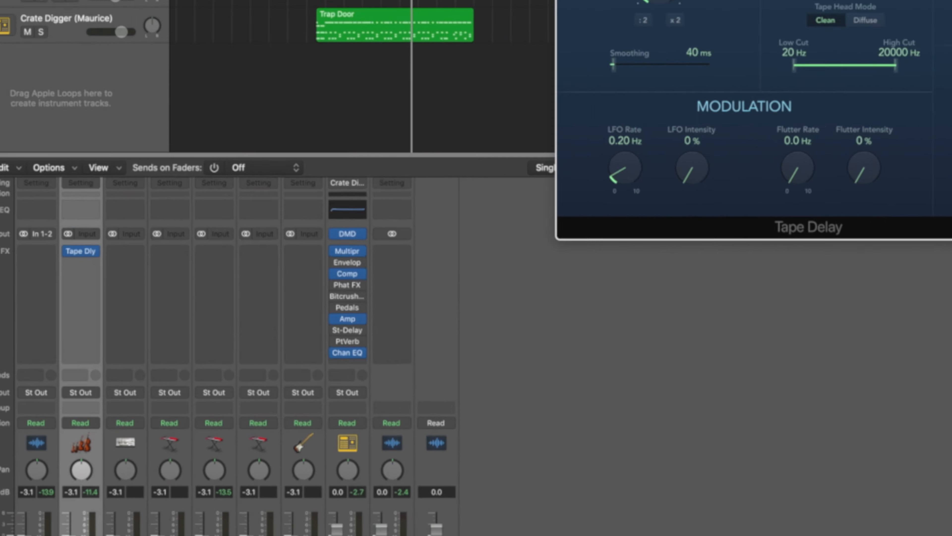
drag(297, 189, 294, 190)
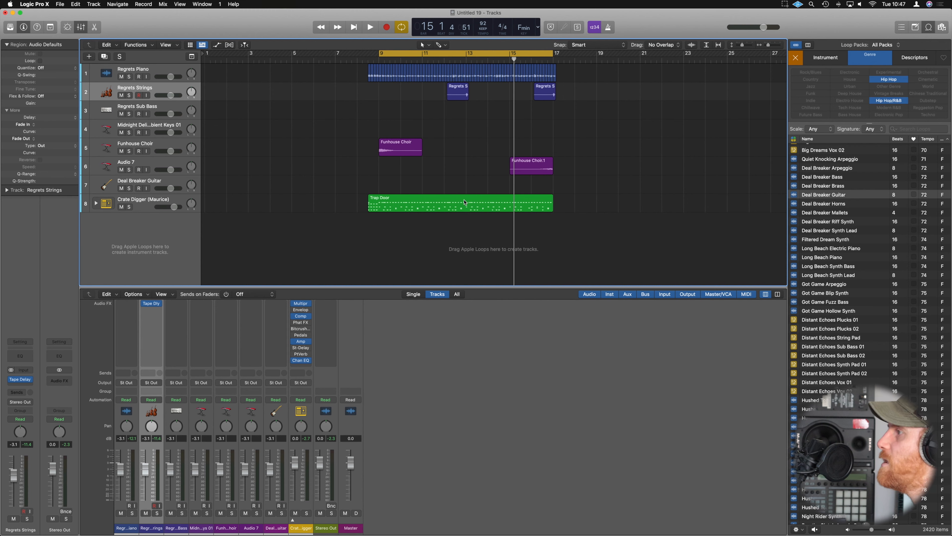
Copy the drum, piano, strings and choir parts into bars 17 to 25, and move the two Midnight Delight Ambient Keys regions to bar 17.
drag(432, 200, 581, 203)
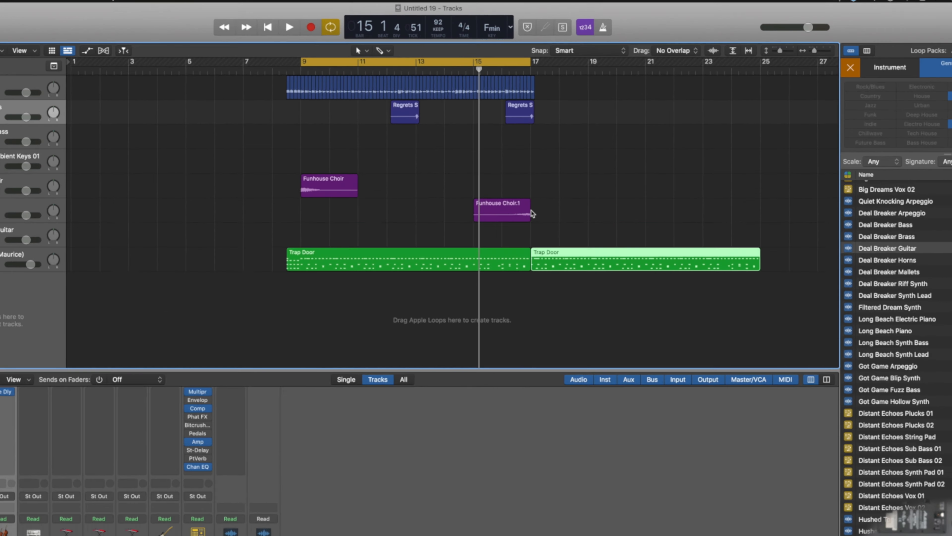
drag(505, 277, 172, 115)
drag(111, 127, 109, 124)
drag(134, 277, 505, 278)
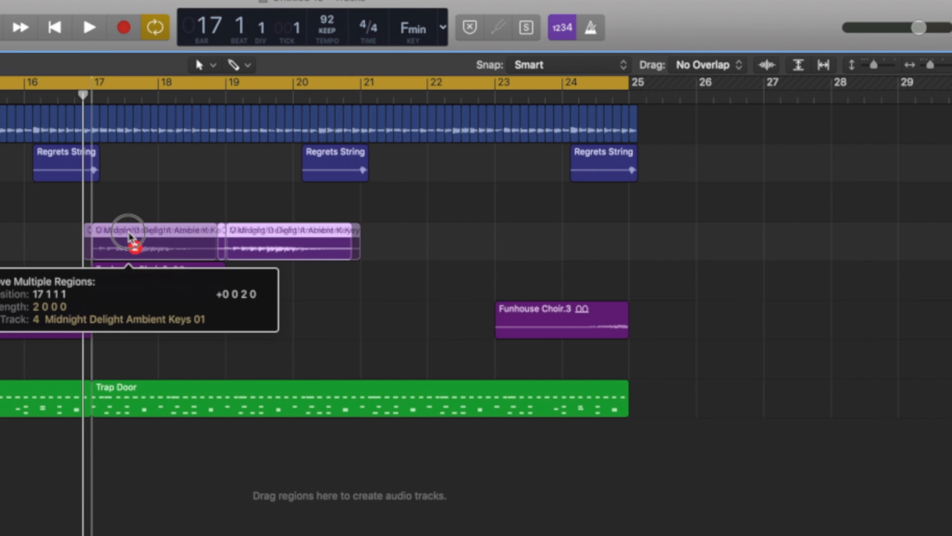
drag(128, 232, 128, 233)
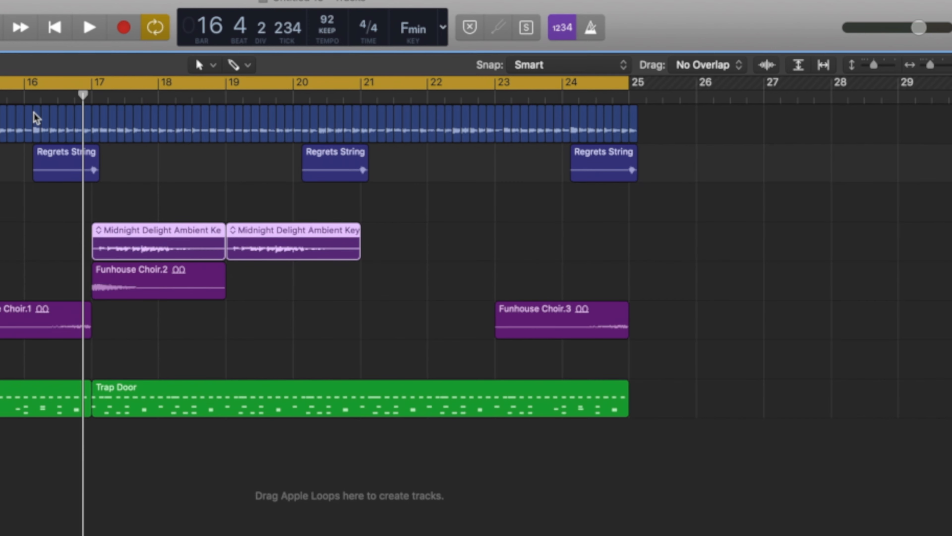
Play from bar 16 and copy the two Midnight Delight Ambient Keys regions to fill bars 21 to 25.
key(space)
click(304, 98)
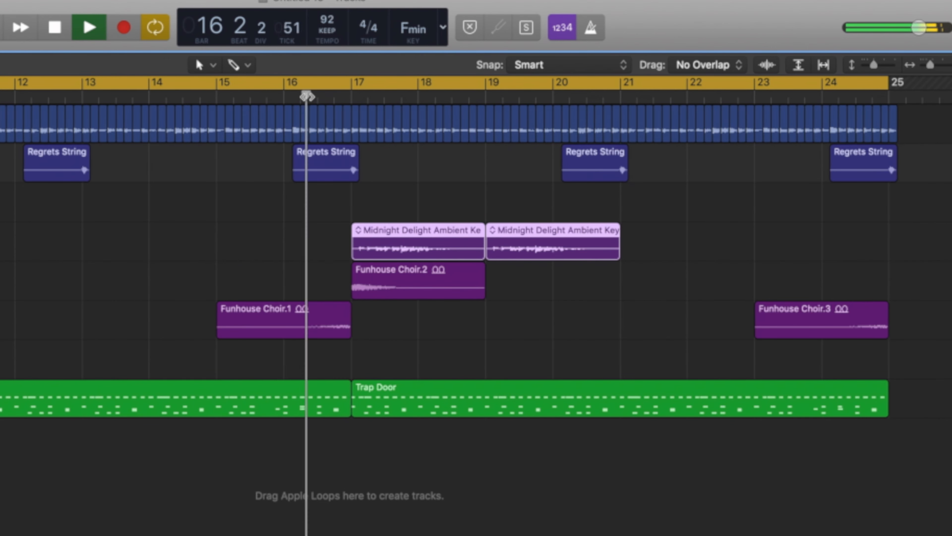
scroll(279, 256, down, 2)
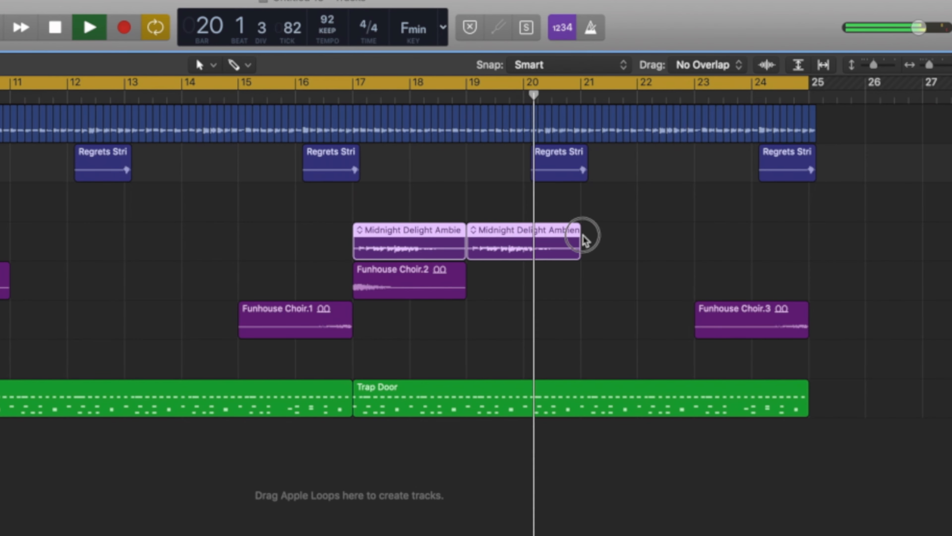
drag(396, 228, 623, 238)
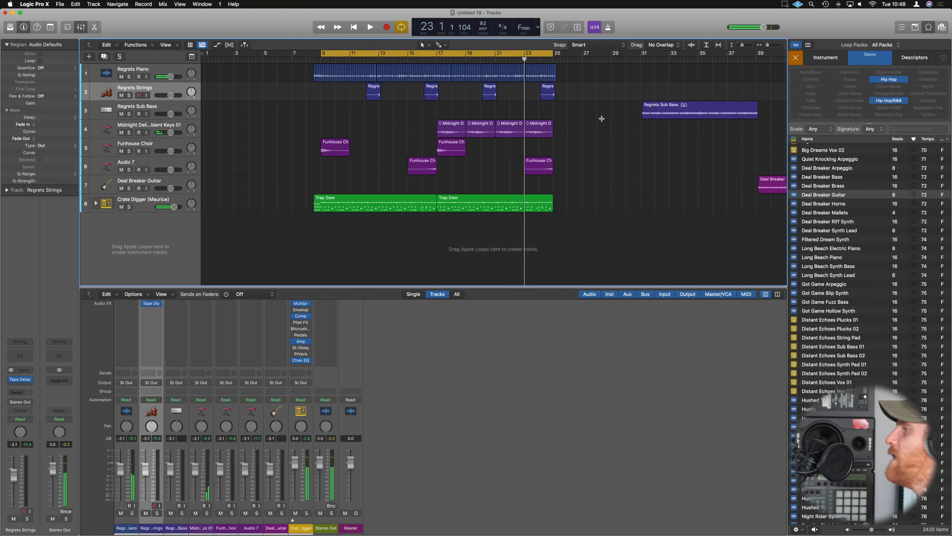
Set the cycle range to the Regrets Sub Bass region from bar 31 to bar 39 and listen to it.
scroll(634, 112, right, 1)
click(668, 107)
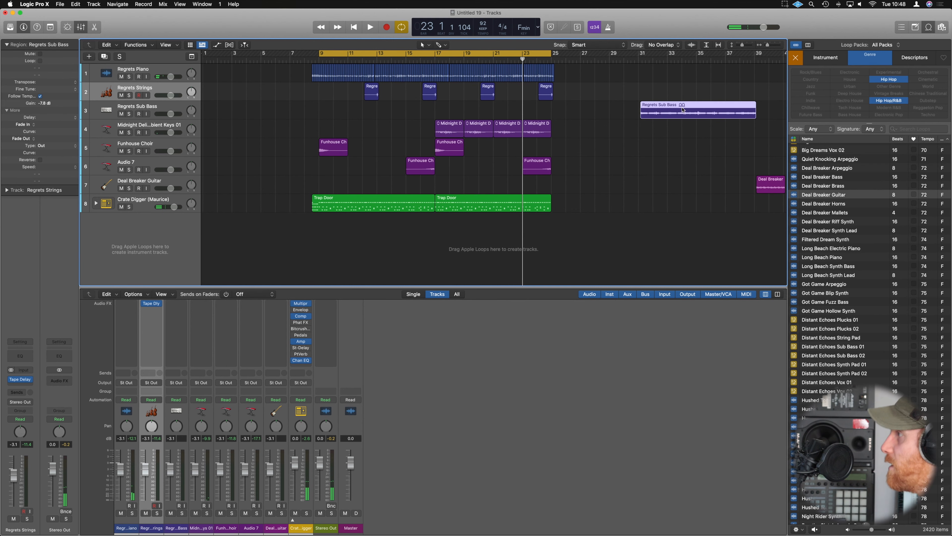
key(super+Right)
key(super+Right)
drag(728, 103, 726, 104)
key(super+u)
key(space)
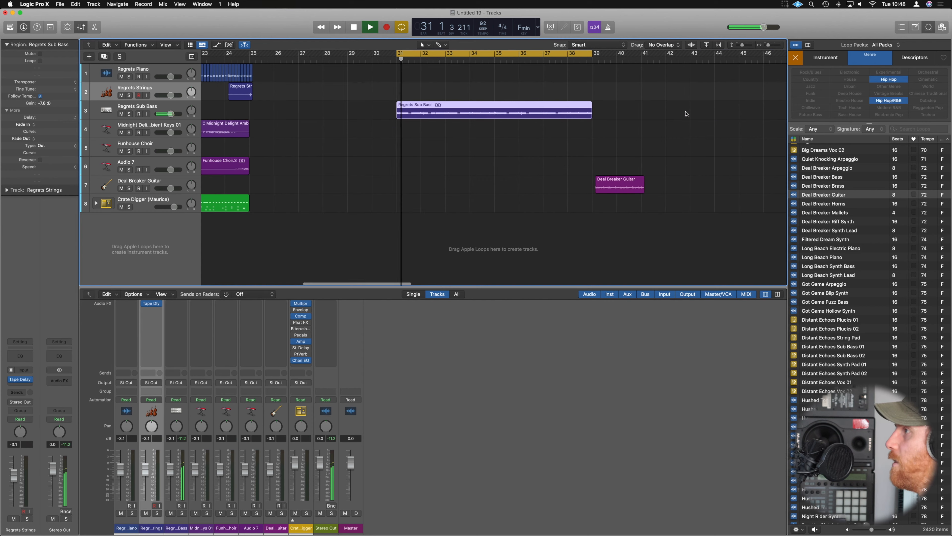
ctrl+alt+click(509, 144)
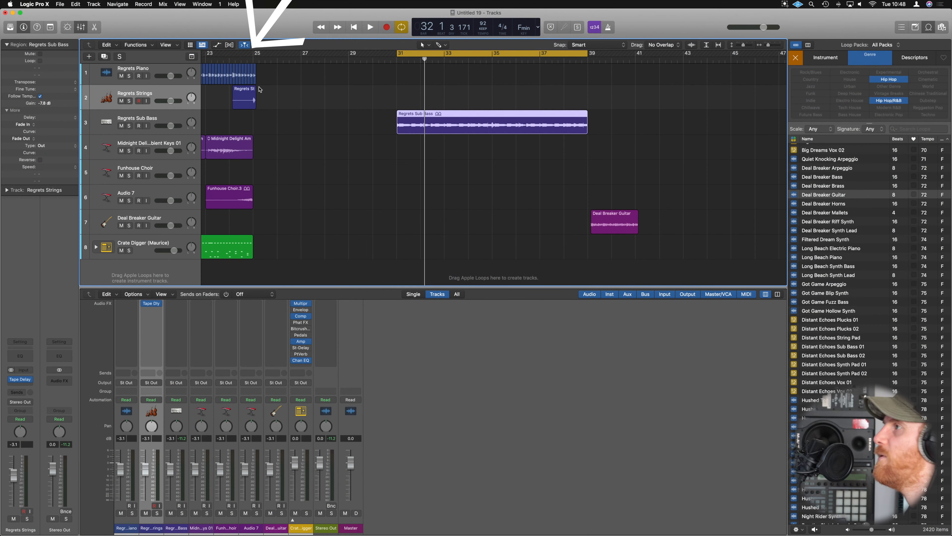
Enable Flex Pitch on the Regrets Sub Bass track and show all of the region's detected notes in the track editor.
click(230, 45)
click(159, 123)
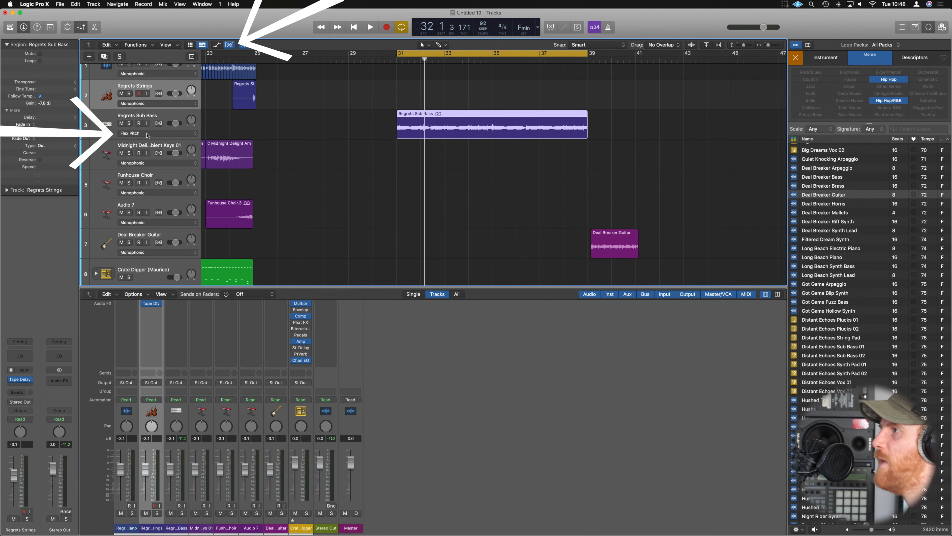
double_click(459, 116)
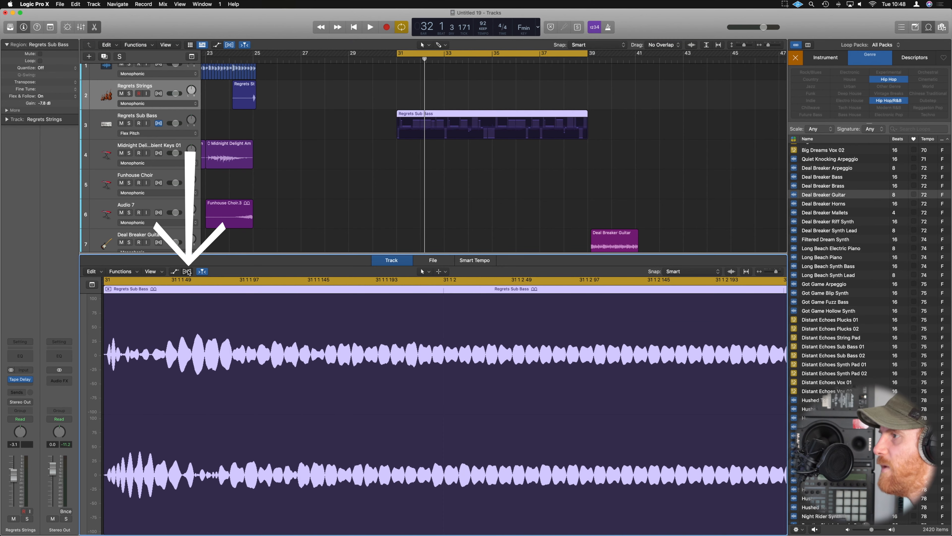
click(187, 271)
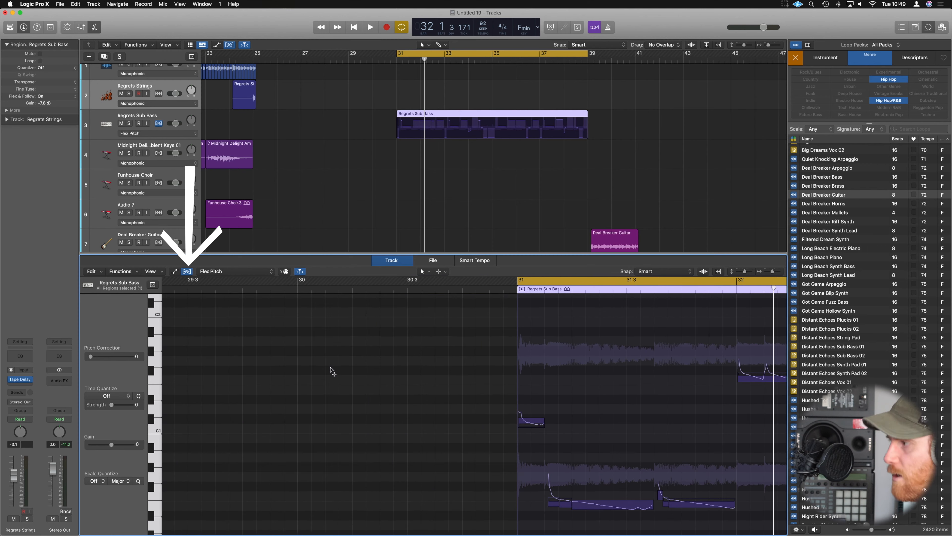
scroll(379, 367, down, 5)
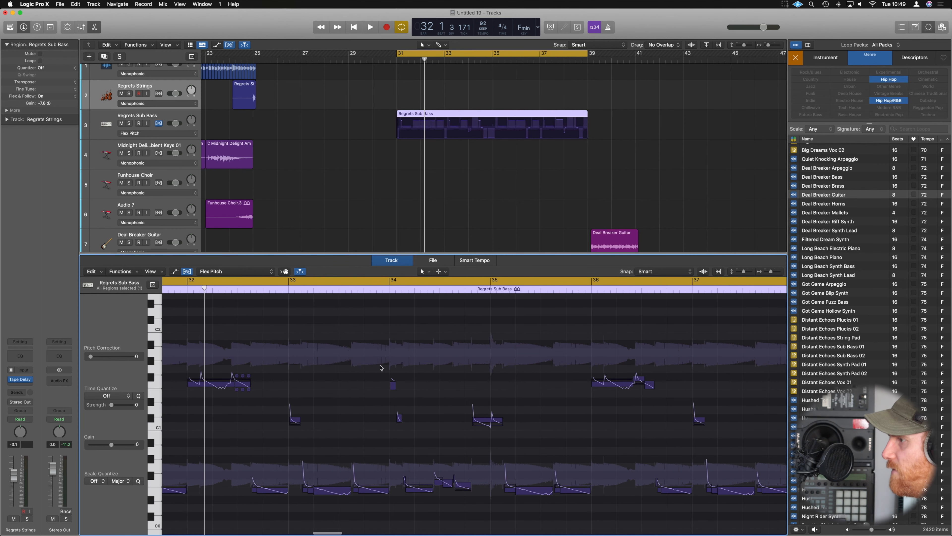
scroll(380, 367, left, 4)
scroll(379, 367, down, 3)
scroll(381, 368, right, 4)
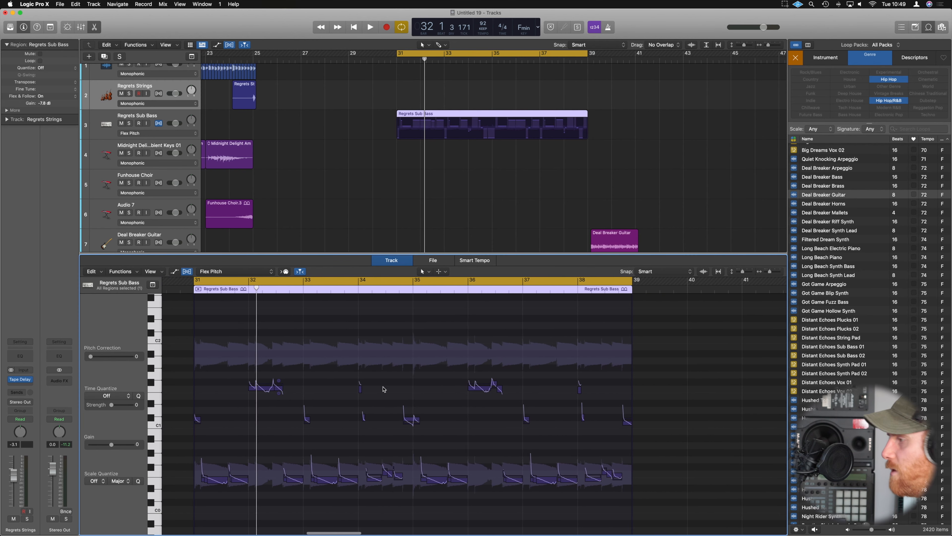
Select all of the Regrets Sub Bass region's detected notes and set them to perfect pitch.
scroll(334, 436, left, 1)
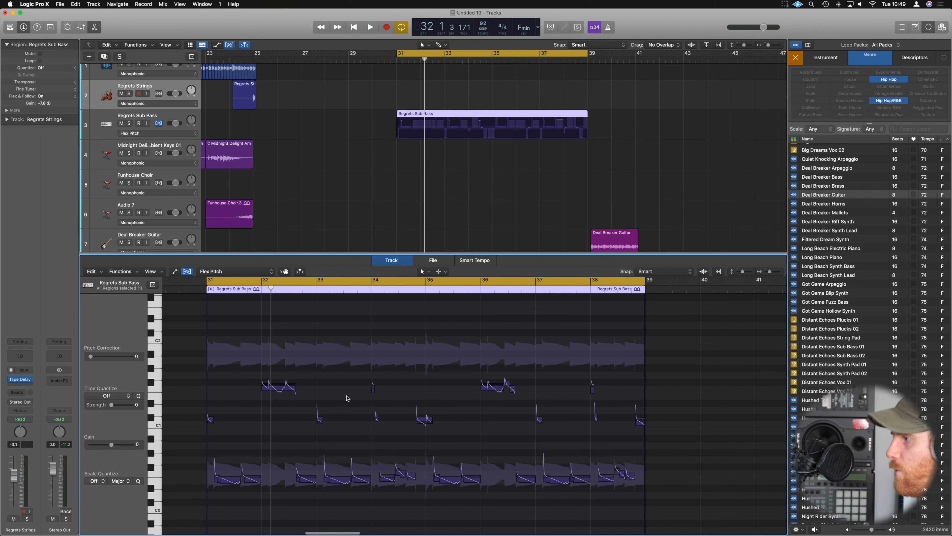
key(super+a)
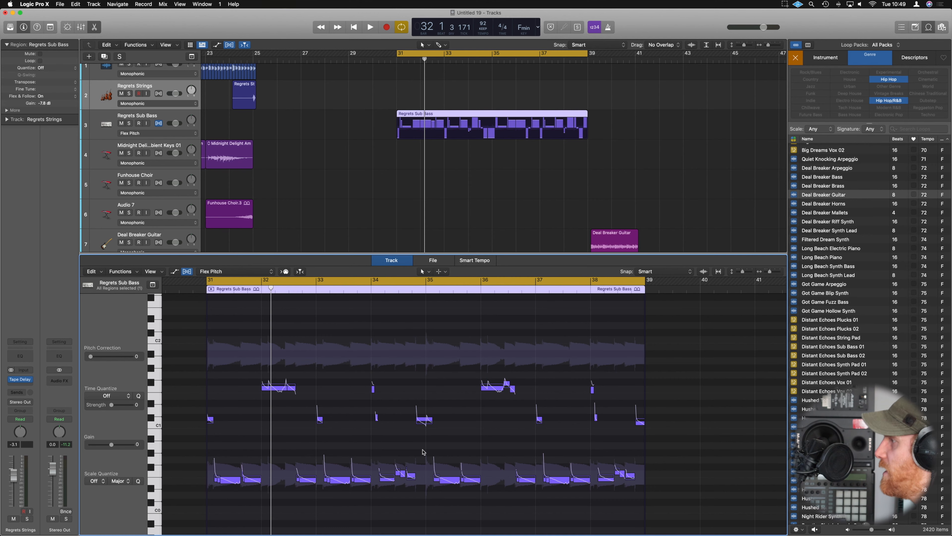
right_click(418, 358)
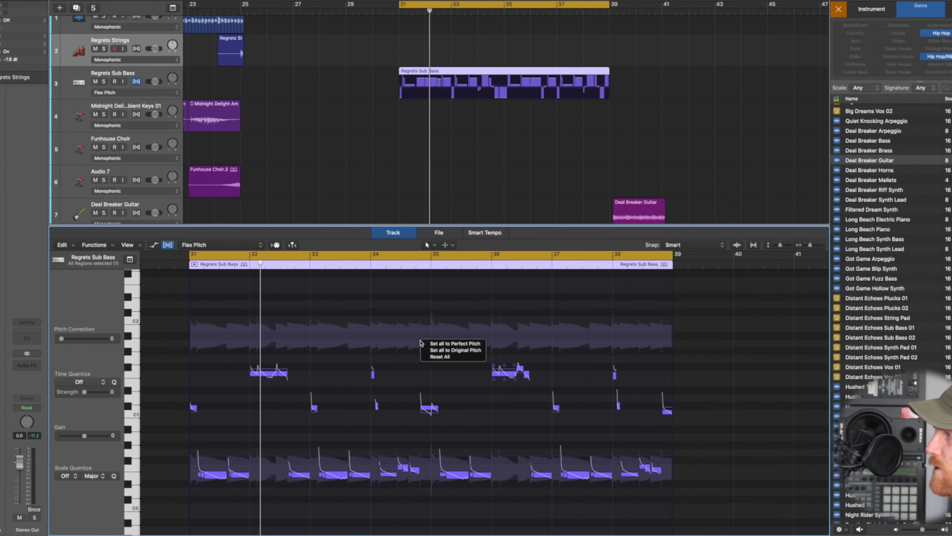
click(430, 361)
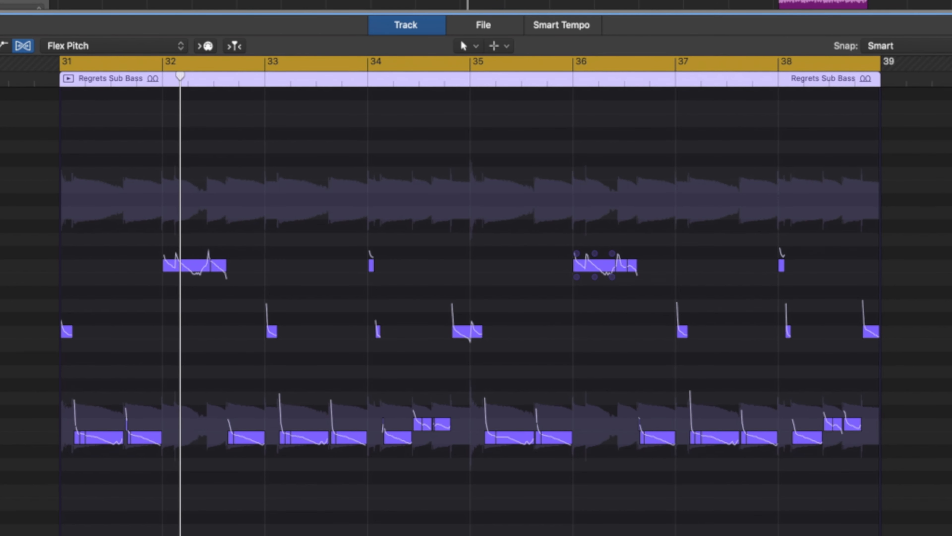
Create a MIDI track from the Regrets Sub Bass region's Flex Pitch data.
click(84, 205)
click(52, 205)
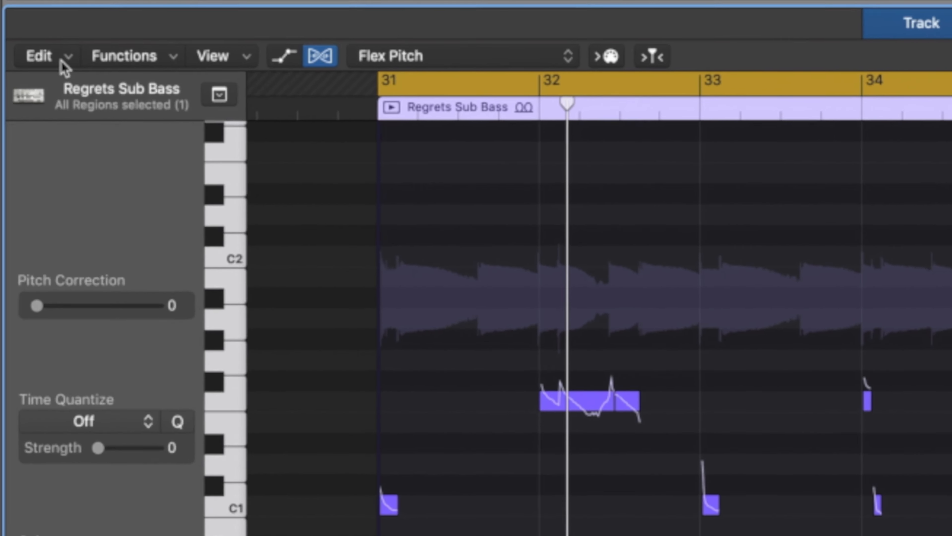
click(65, 67)
click(75, 491)
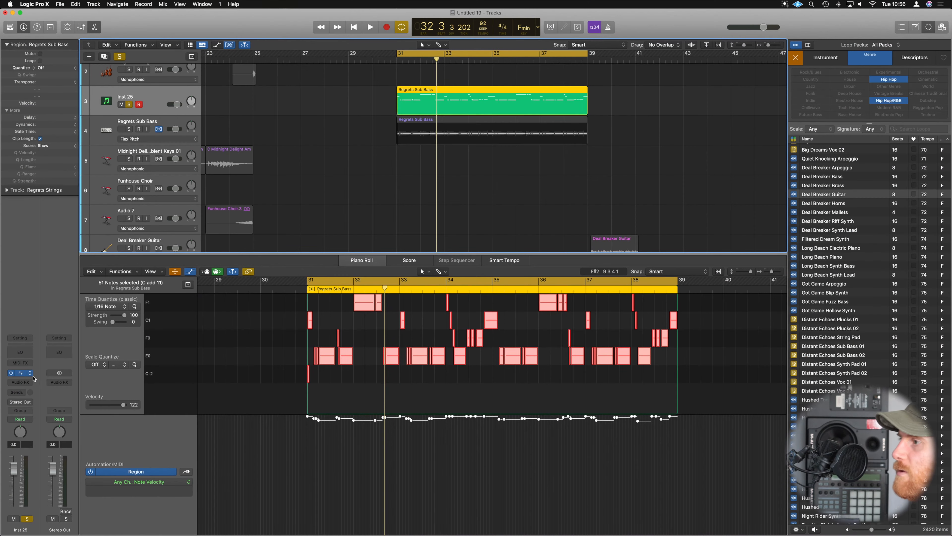
Load Alchemy as the instrument on the Inst 25 track and initialize its preset.
click(38, 371)
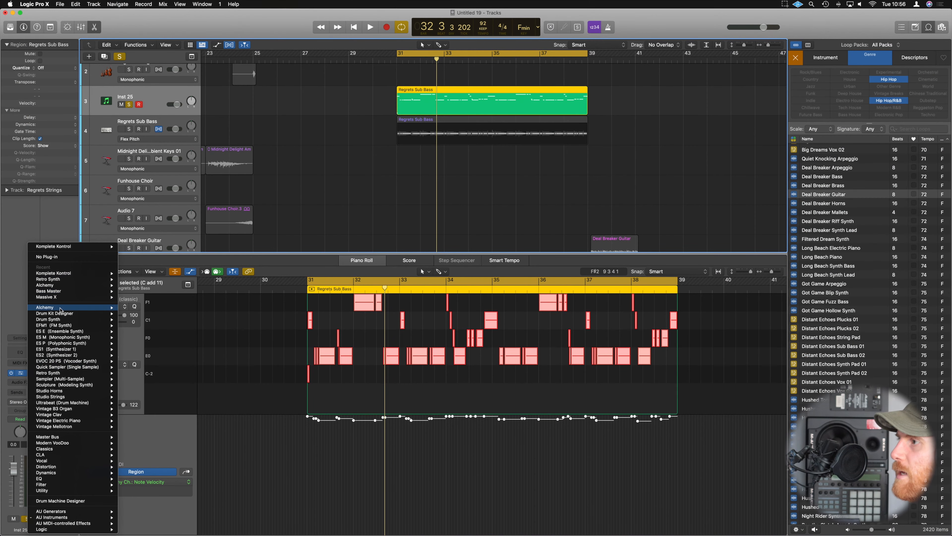
click(133, 307)
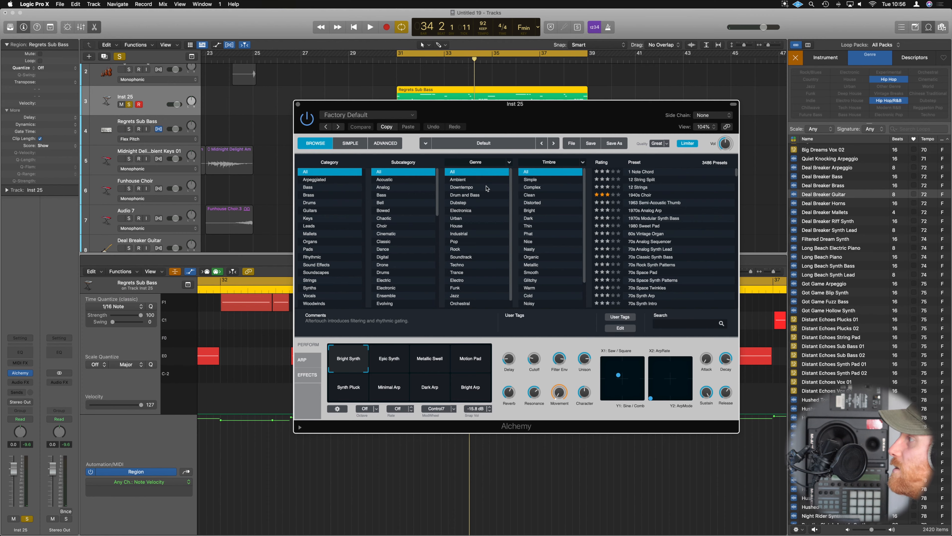
click(572, 143)
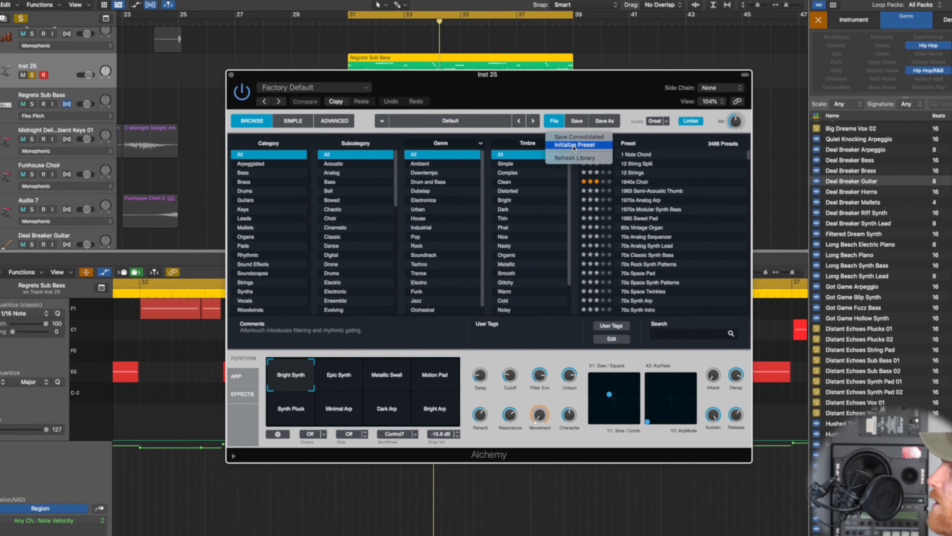
click(587, 164)
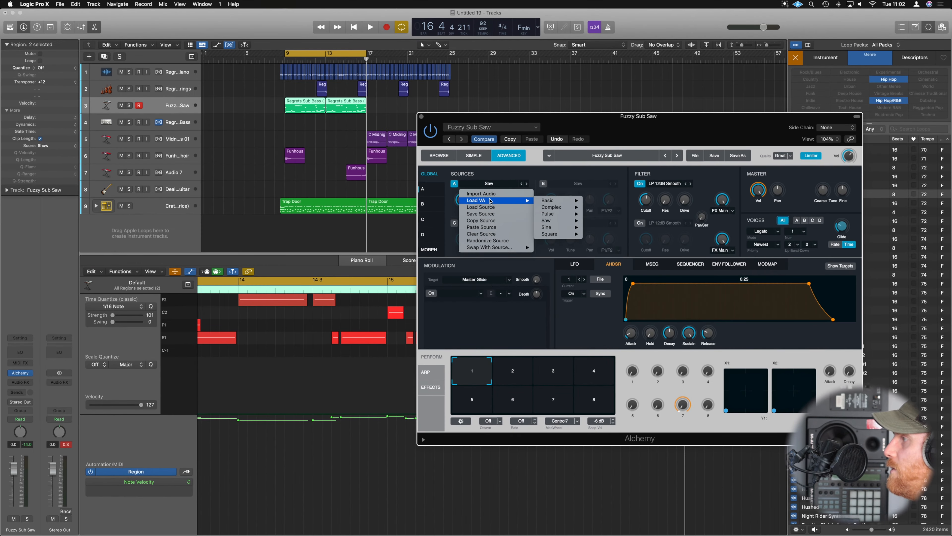
Load a Sine VA waveform into Alchemy's source A and raise the first filter's Drive during playback.
click(596, 207)
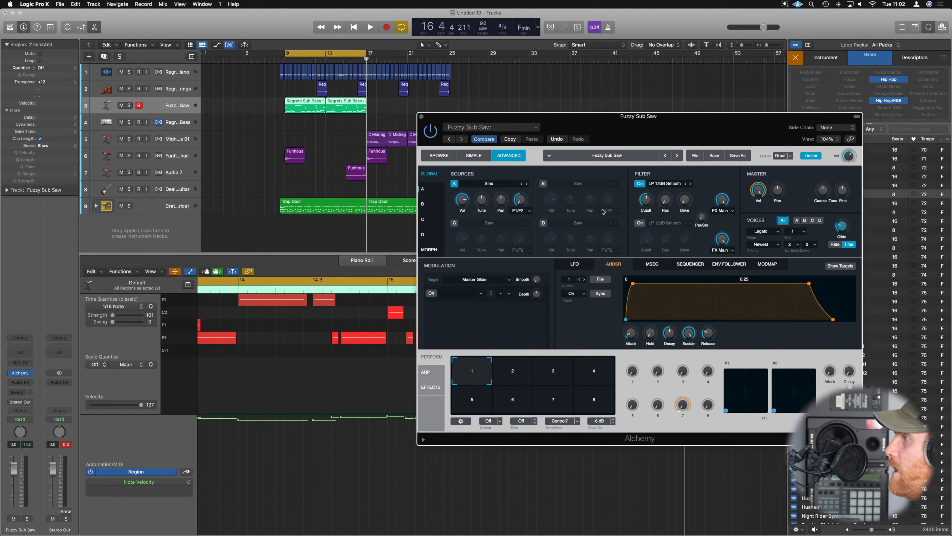
key(space)
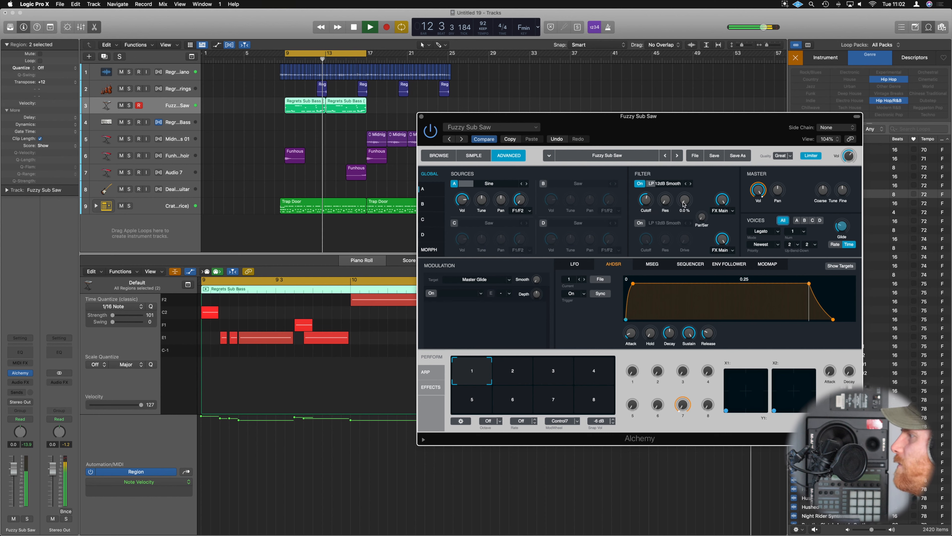
drag(686, 206, 684, 152)
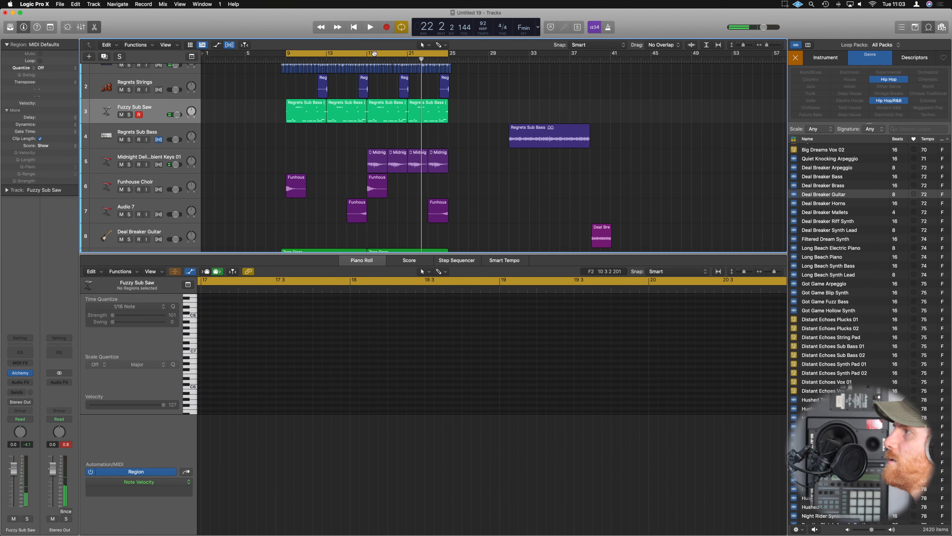
Set the cycle range to bars 17 to 25 and show Alchemy's Filter 1 Drive automation on the Fuzzy Sub Saw track.
click(374, 53)
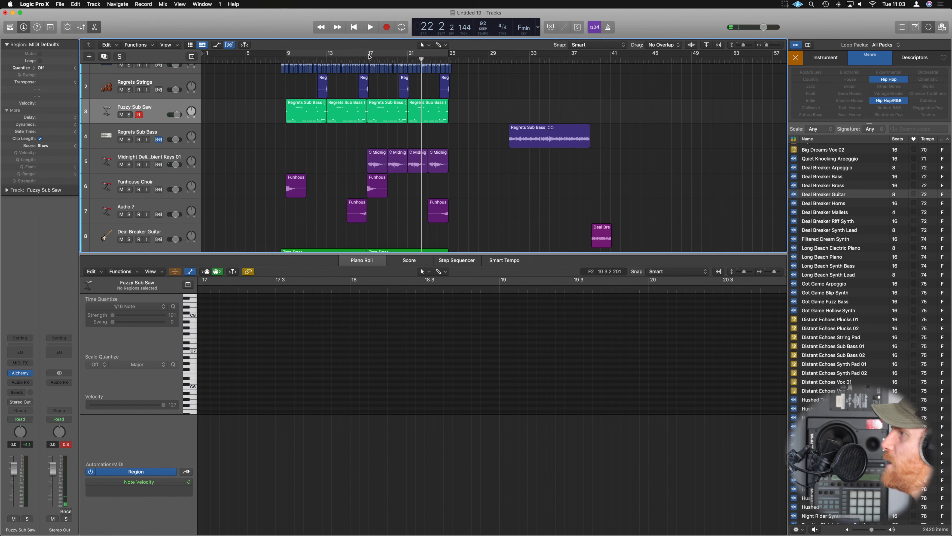
drag(369, 55, 452, 55)
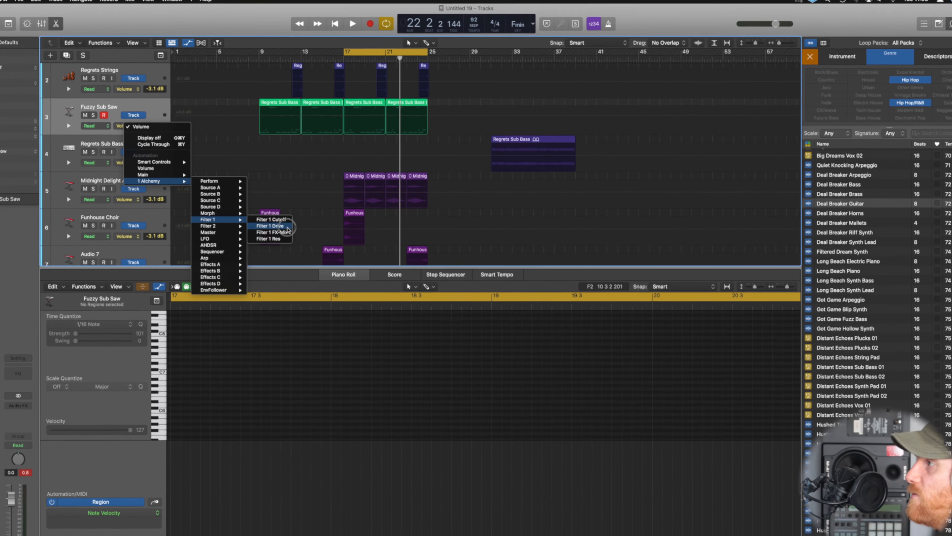
click(303, 215)
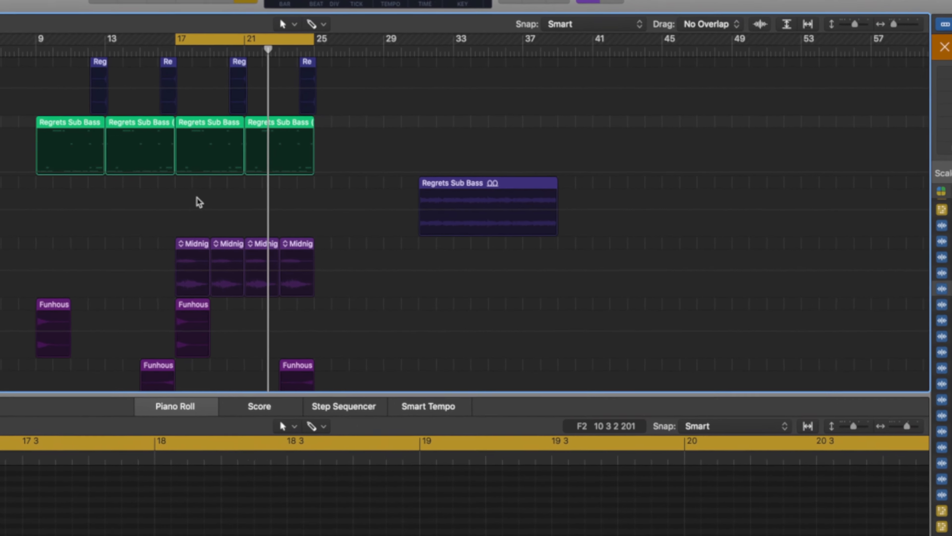
key(super+Right)
key(super+Right)
key(super+Right)
key(super+Down)
scroll(198, 201, left, 5)
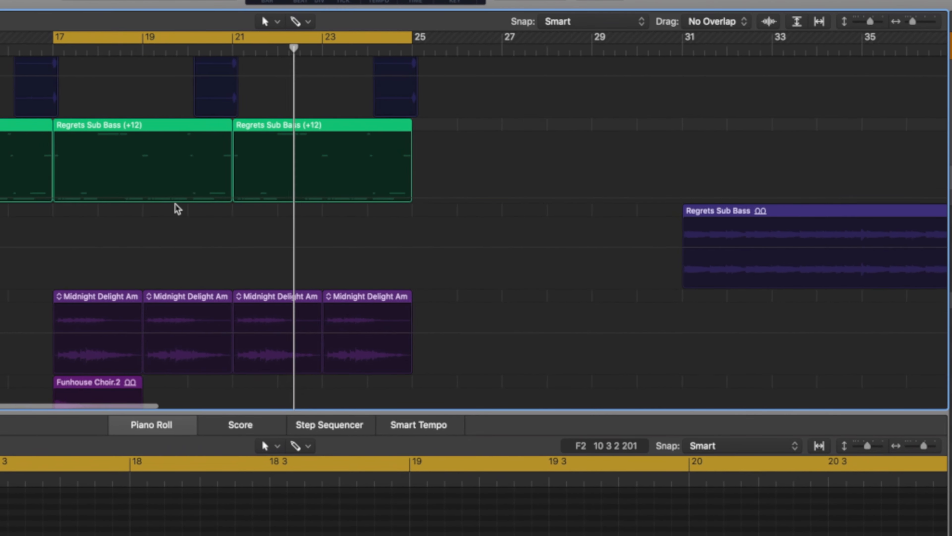
Automate Filter 1 Drive from 8.66% at bar 9 to 10.6%, jumping to 35.6% at bar 17, and play from bar 15.
click(136, 190)
scroll(111, 198, left, 10)
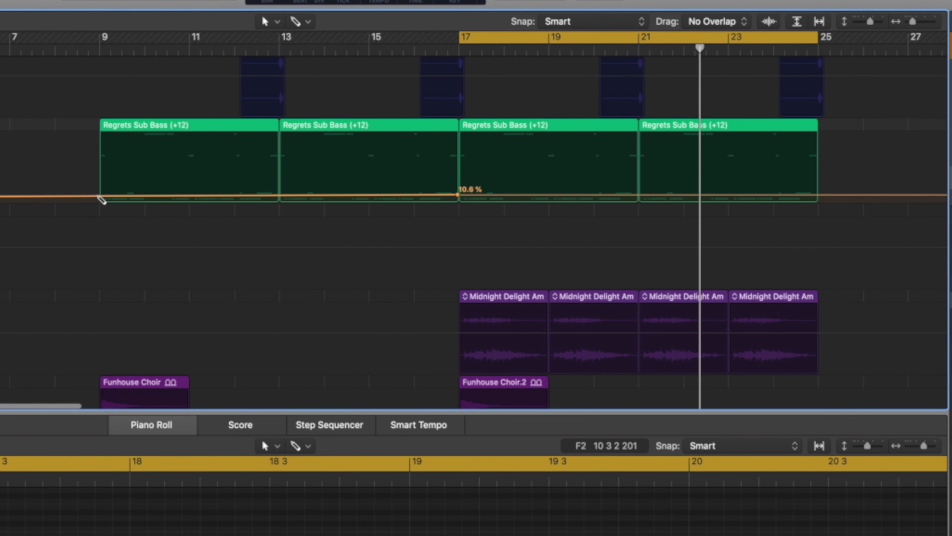
click(94, 193)
drag(94, 194, 97, 195)
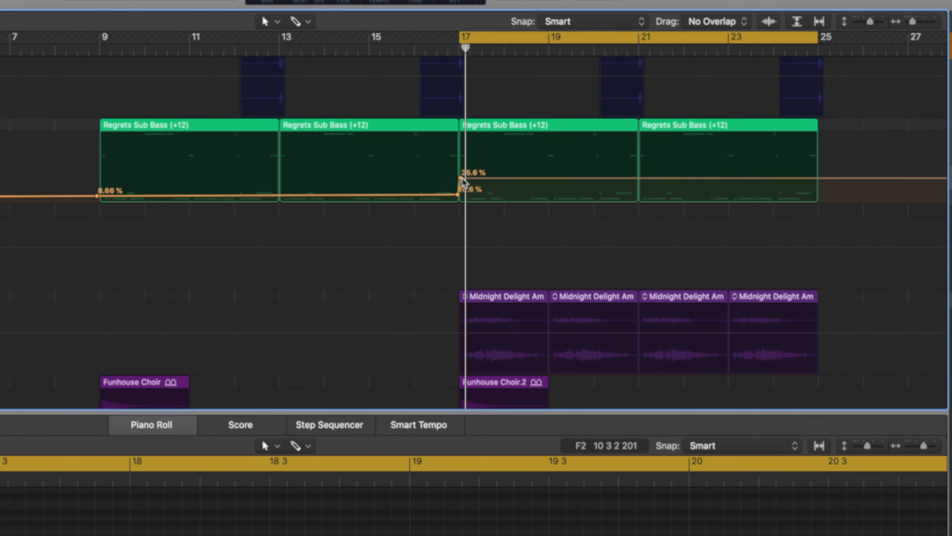
click(384, 49)
scroll(400, 63, down, 5)
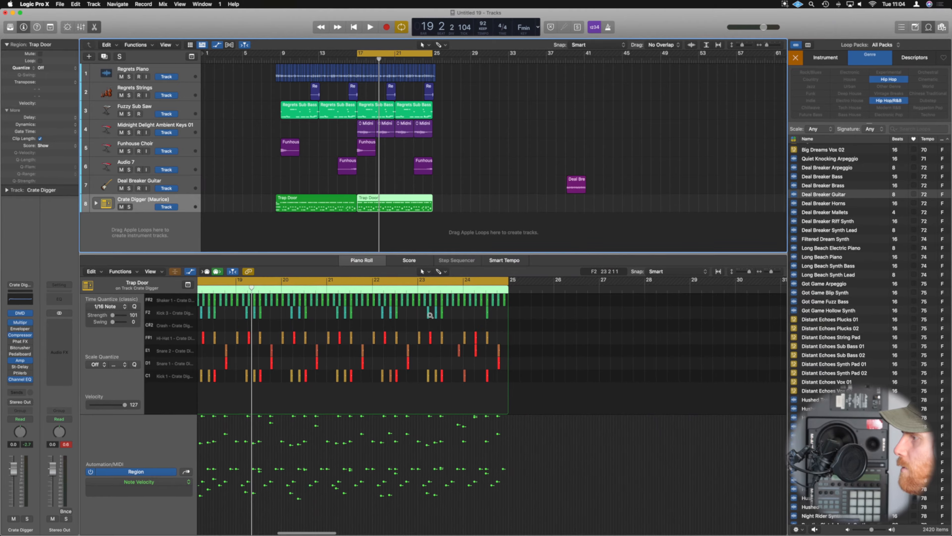
Copy the hi-hat notes of the bar 17 Trap Door region into the gaps between them, lower the copies' velocities and listen.
scroll(430, 315, left, 5)
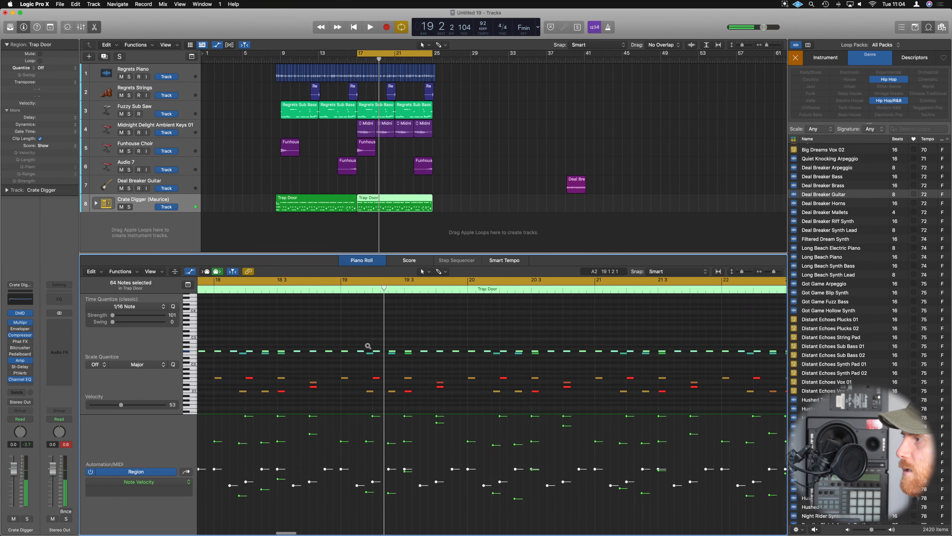
scroll(366, 346, left, 8)
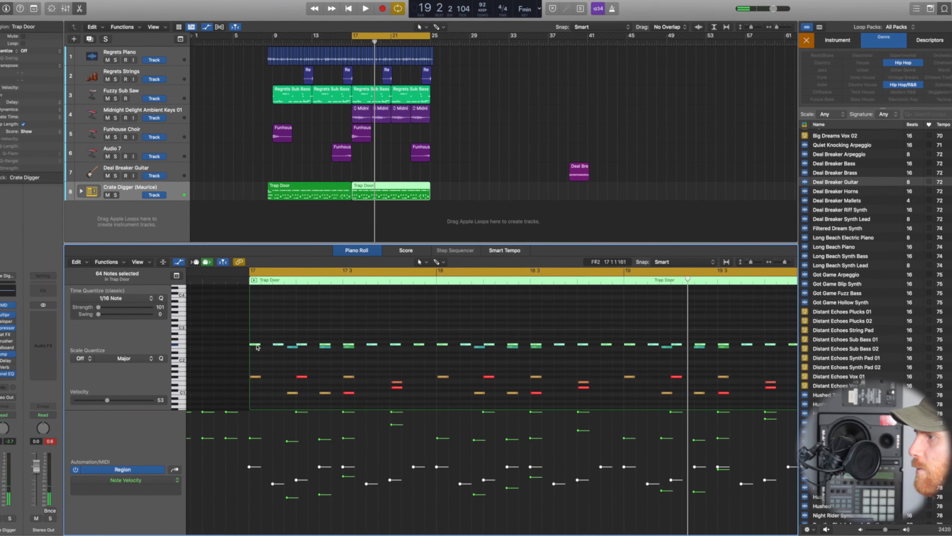
drag(265, 351, 275, 351)
drag(149, 250, 150, 250)
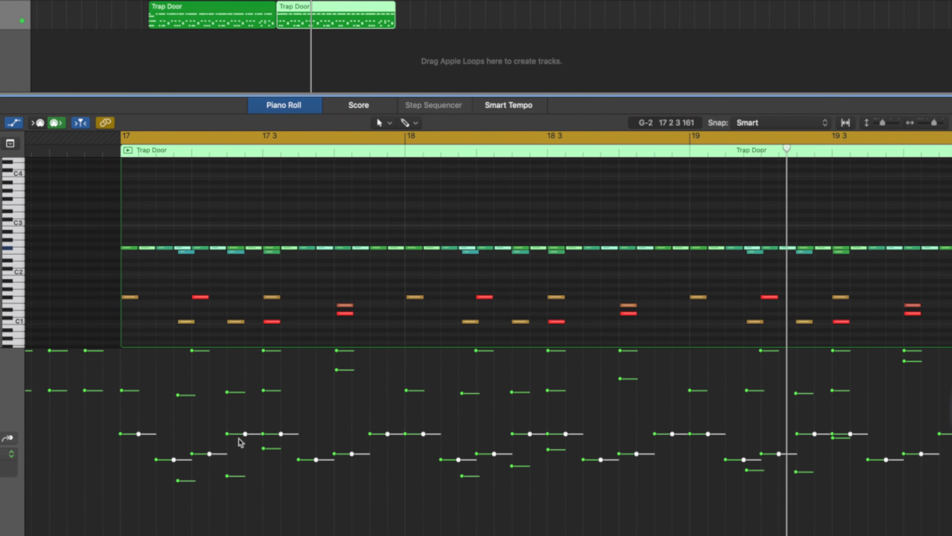
drag(246, 435, 250, 484)
click(127, 150)
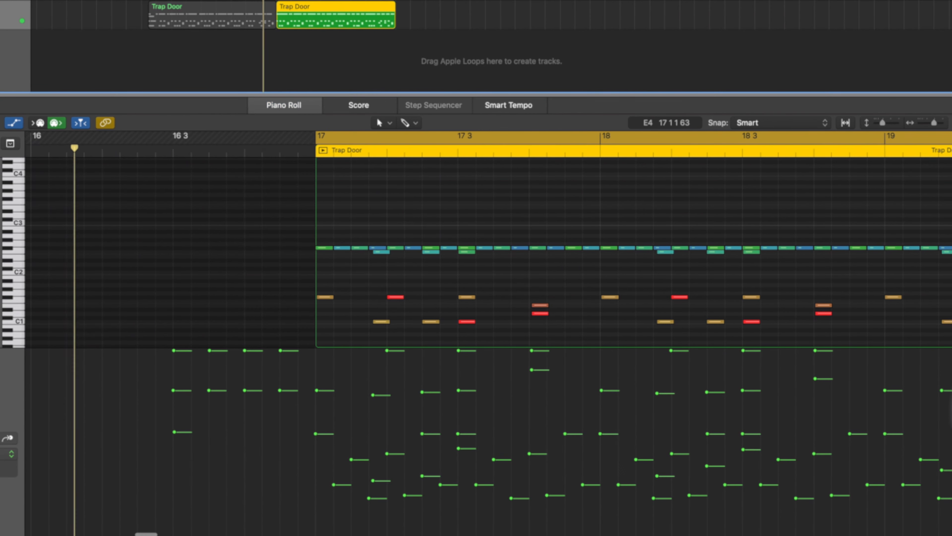
click(206, 151)
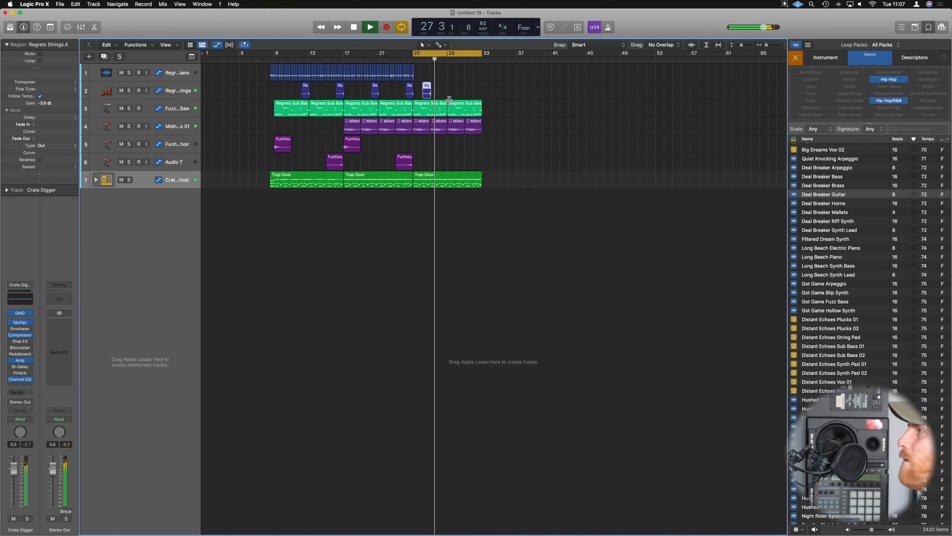
Copy the Regrets Strings region from bar 26 to bar 30, and search the loop library for "crash".
drag(427, 87, 462, 87)
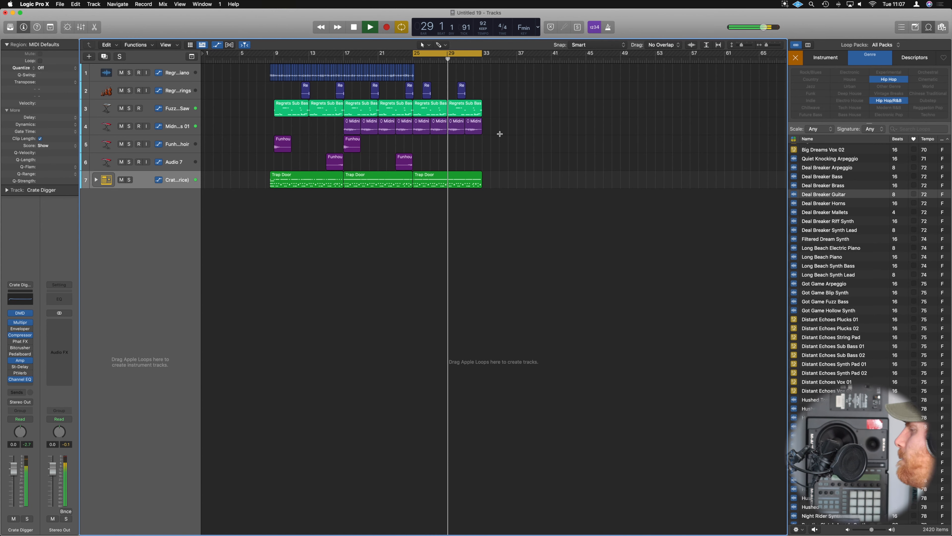
key(space)
click(919, 128)
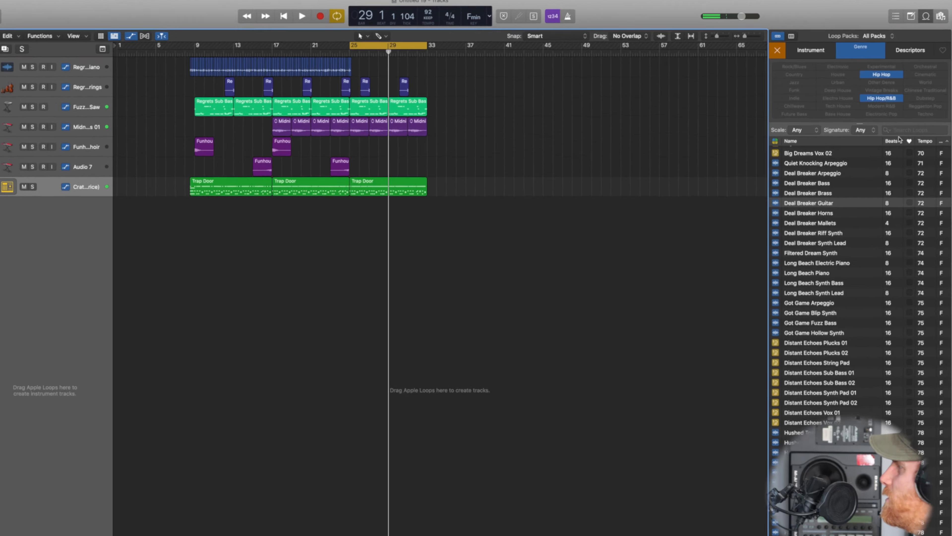
text(crash)
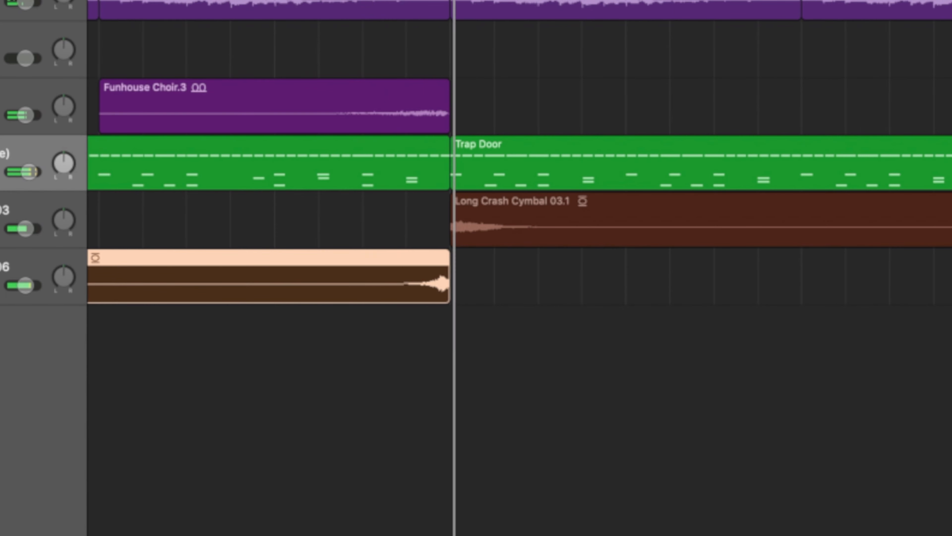
Clear the "crash" search, filter the loop library to Vocals and sort the loops by key.
key(super+Left)
key(super+Left)
scroll(520, 267, left, 10)
key(super+Left)
key(super+Left)
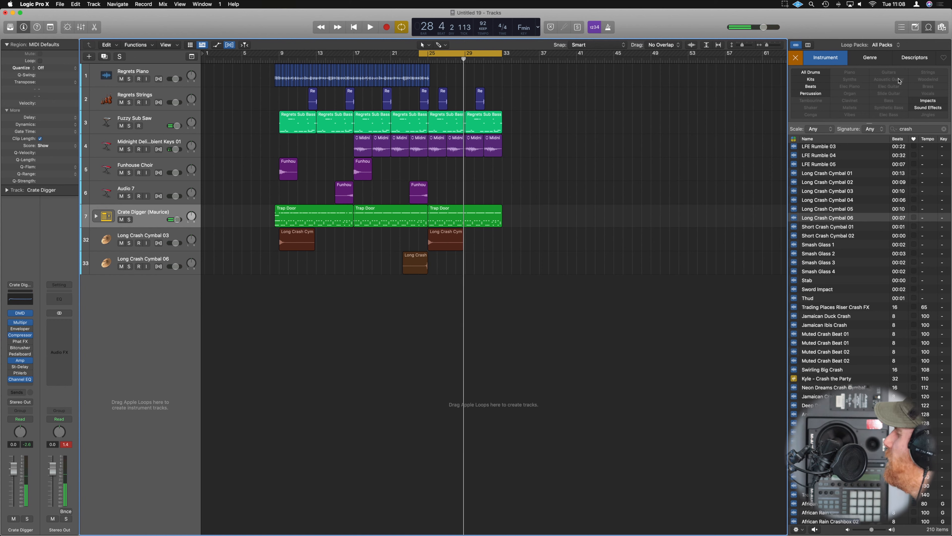
click(925, 129)
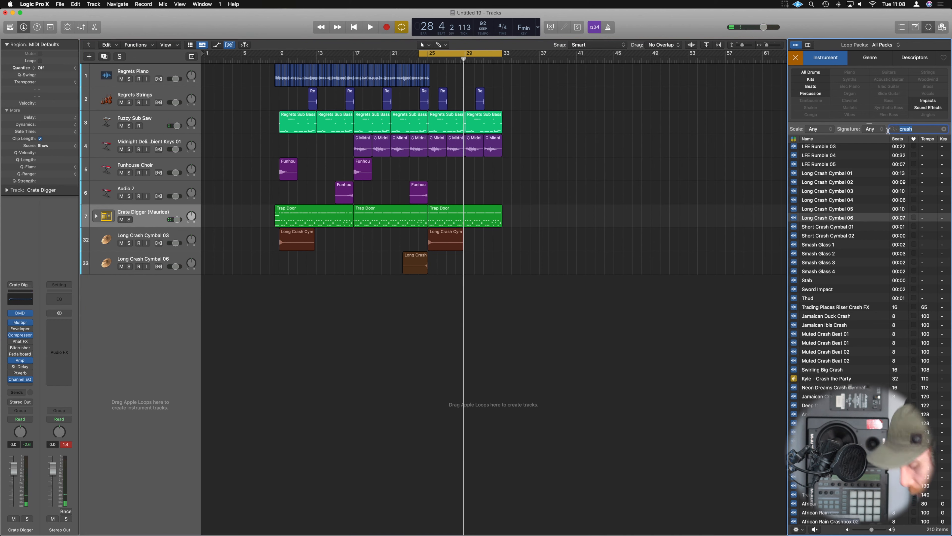
click(796, 58)
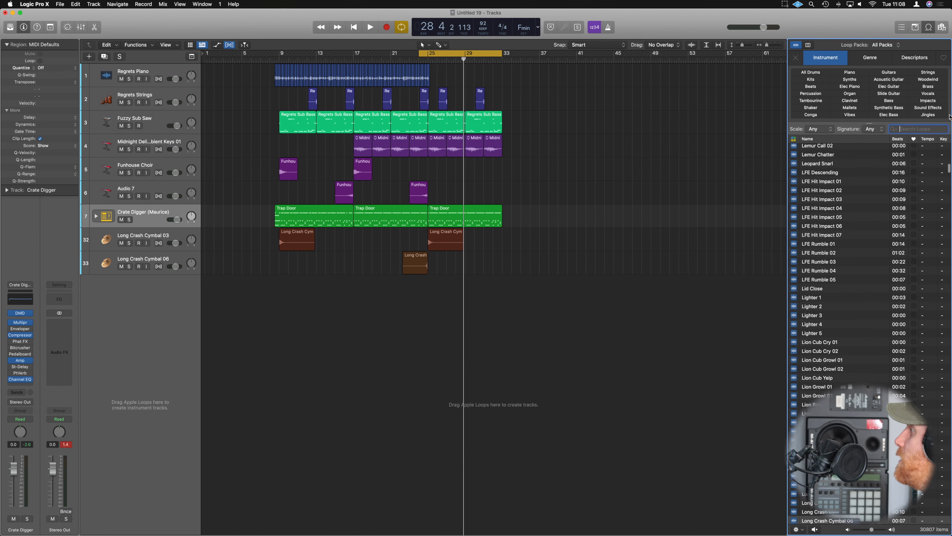
click(927, 94)
click(944, 139)
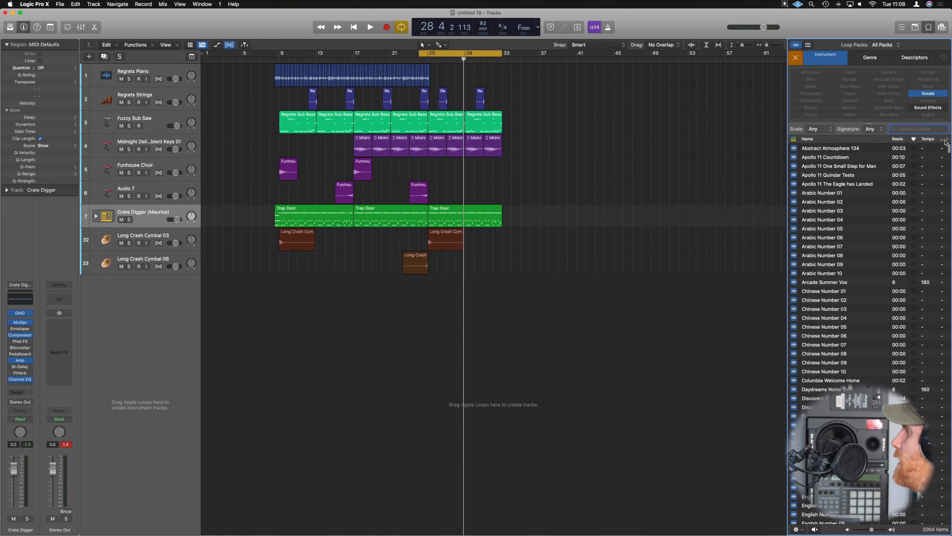
Audition vocal loops in the key of F and add Brahms Lyric 01 on a new track below Long Crash Cymbal 06.
scroll(873, 214, down, 10)
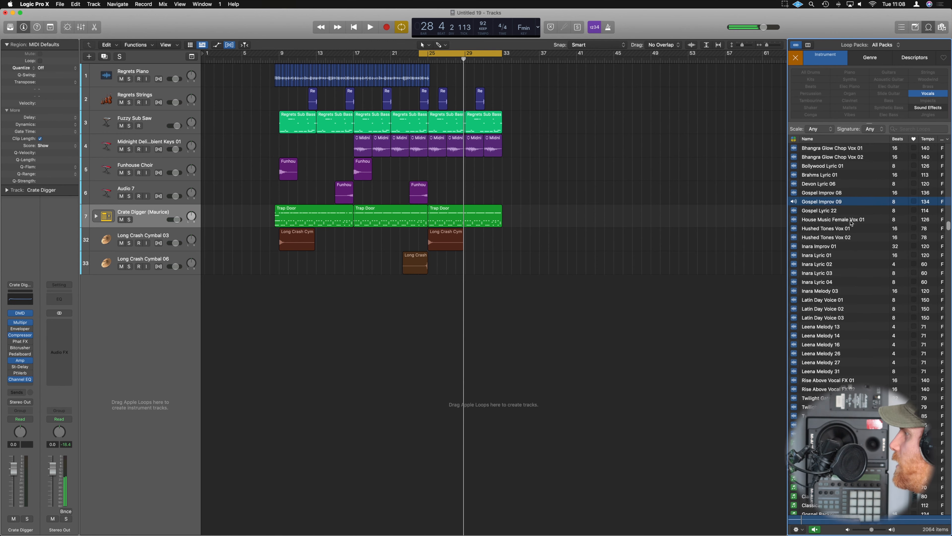
click(809, 230)
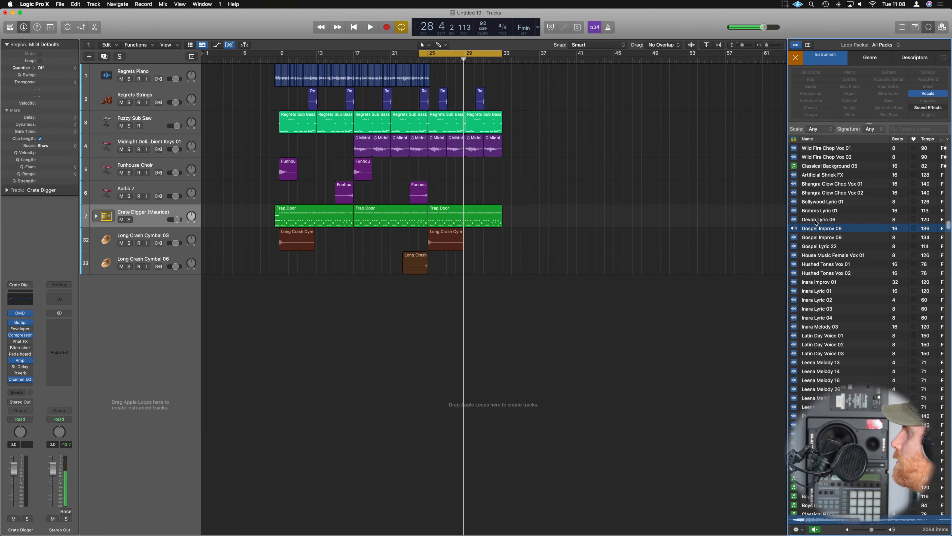
drag(819, 210, 425, 267)
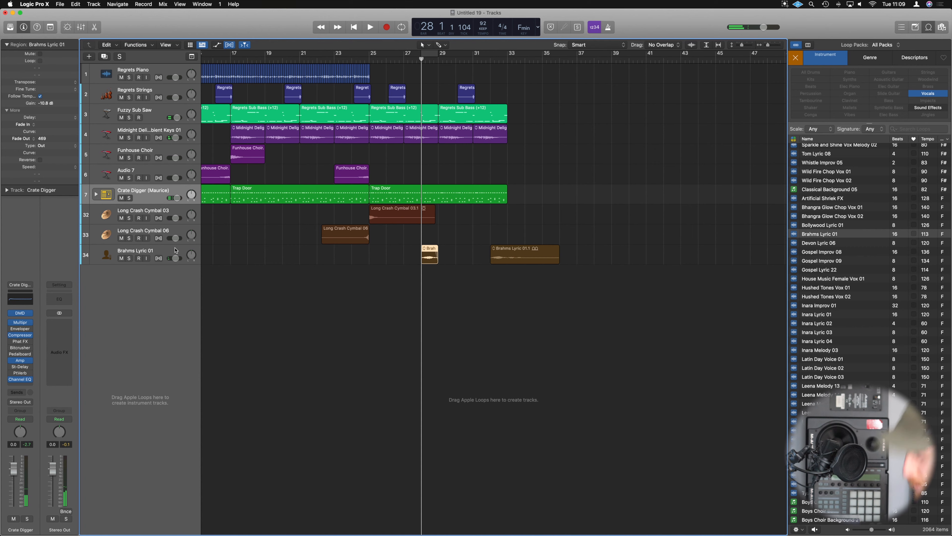
Copy the Tape Delay effect from the Regrets Strings channel to the Brahms Lyric 01 channel and listen to the vocal.
click(176, 251)
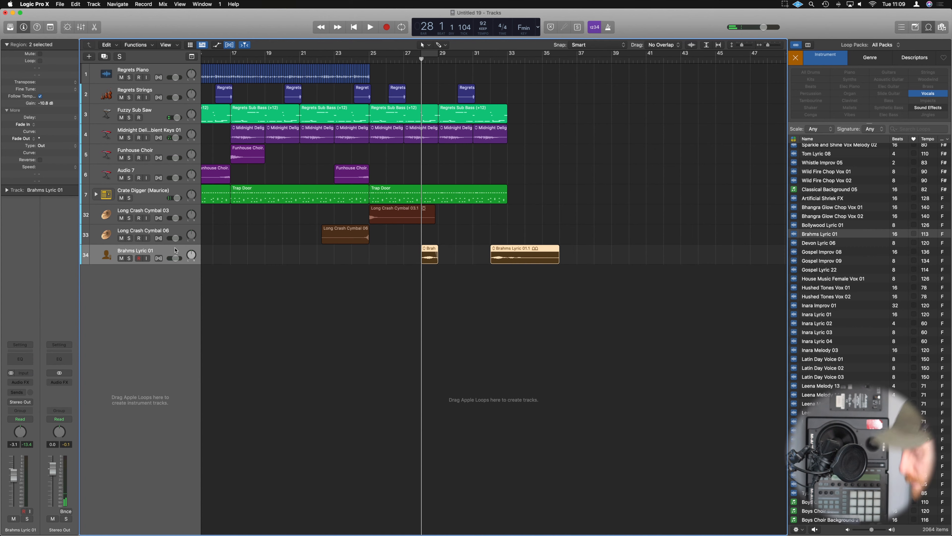
key(x)
scroll(208, 328, up, 1)
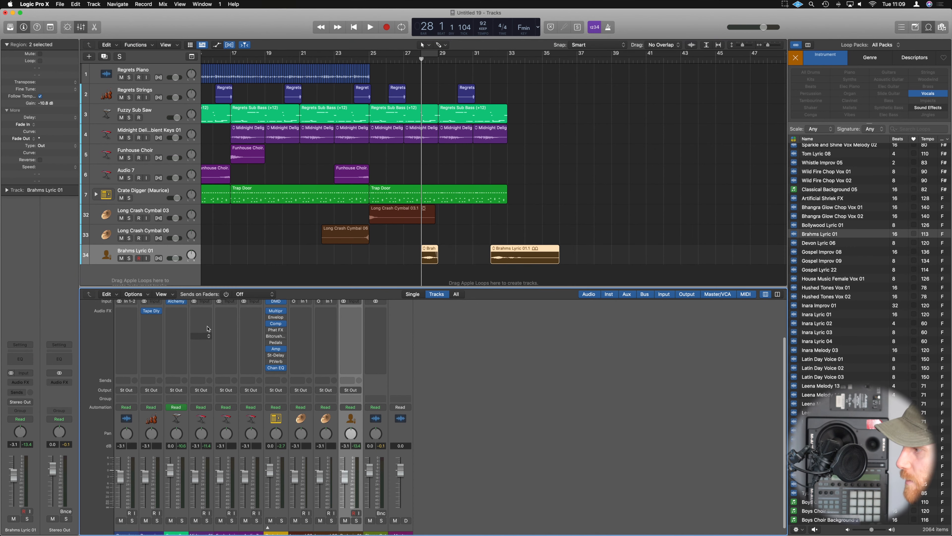
drag(291, 312, 351, 312)
key(space)
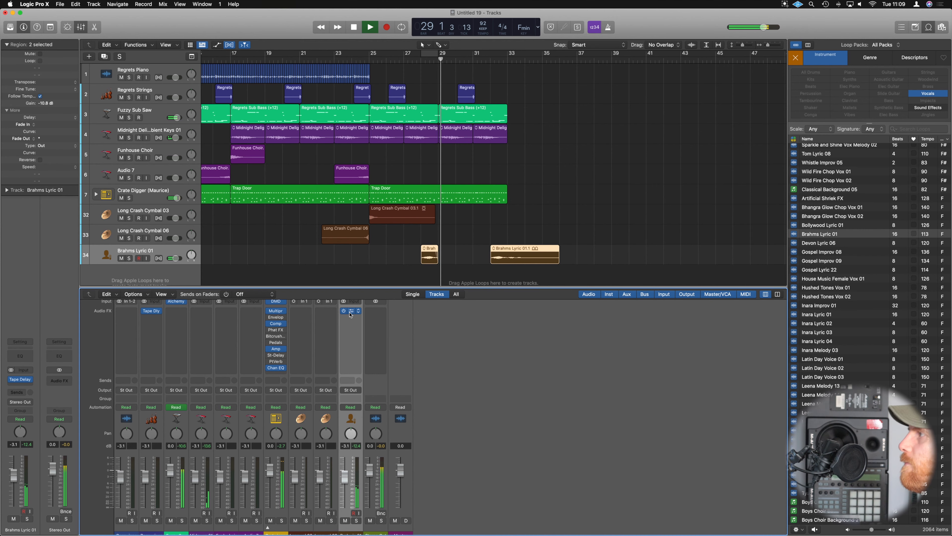
Place a reversed copy of the Long Crash Cymbal 03 region on a new track below it, ending at bar 33.
click(447, 230)
key(super+Up)
key(super+Left)
key(super+Left)
key(super+Left)
key(super+Left)
key(super+Left)
key(super+Left)
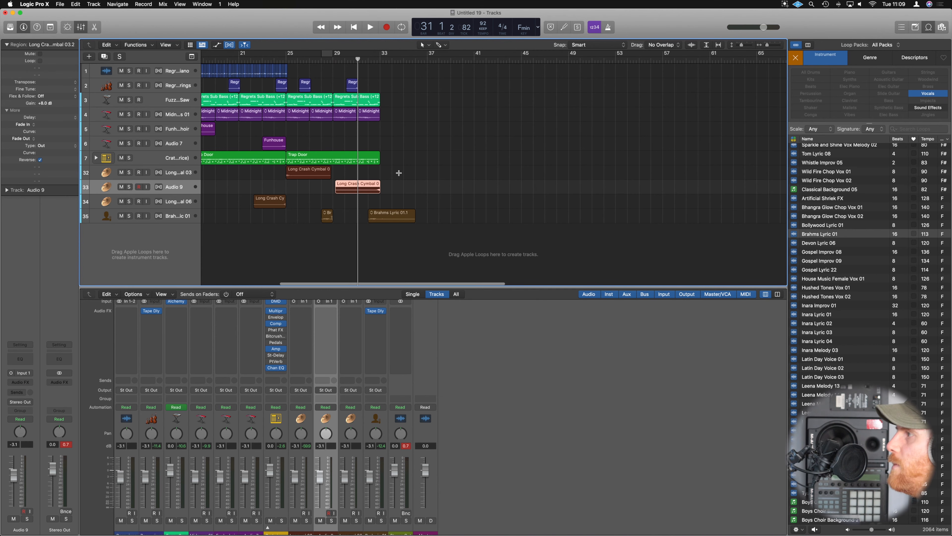
Shorten the bar 25 Trap Door region to 7 bars and the bar 29 Regrets Sub Bass region to a length of 3 0 2 0.
drag(378, 163, 368, 163)
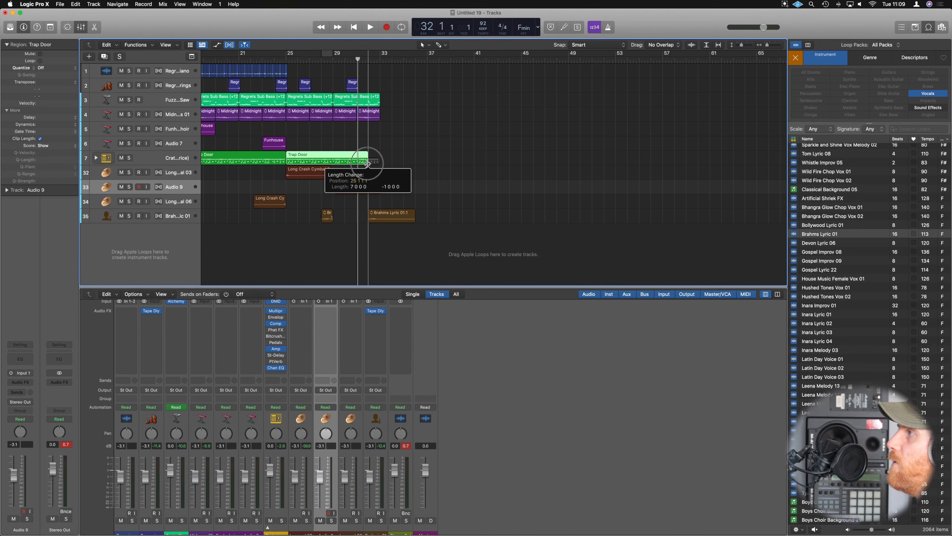
key(super+Left)
key(super+Left)
key(super+Left)
scroll(318, 149, left, 1)
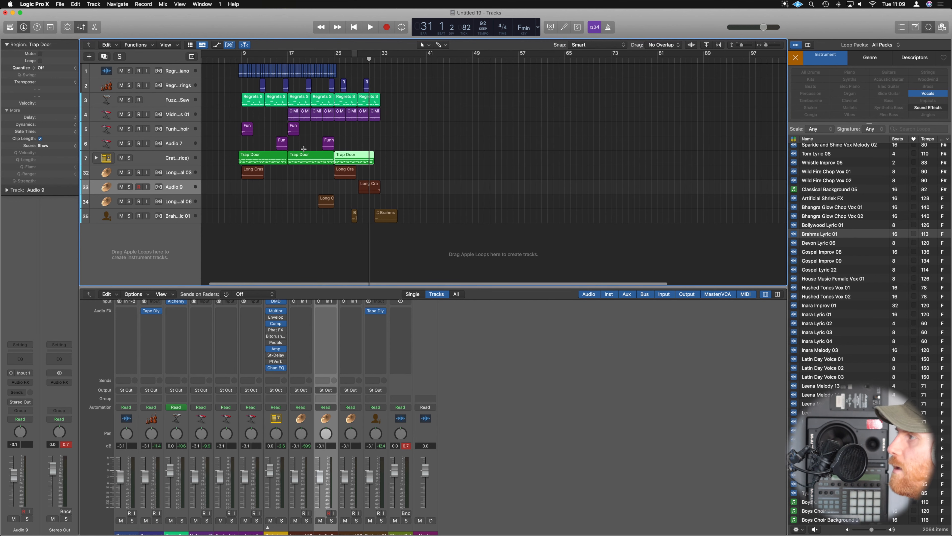
key(super+Right)
key(super+Right)
key(super+Right)
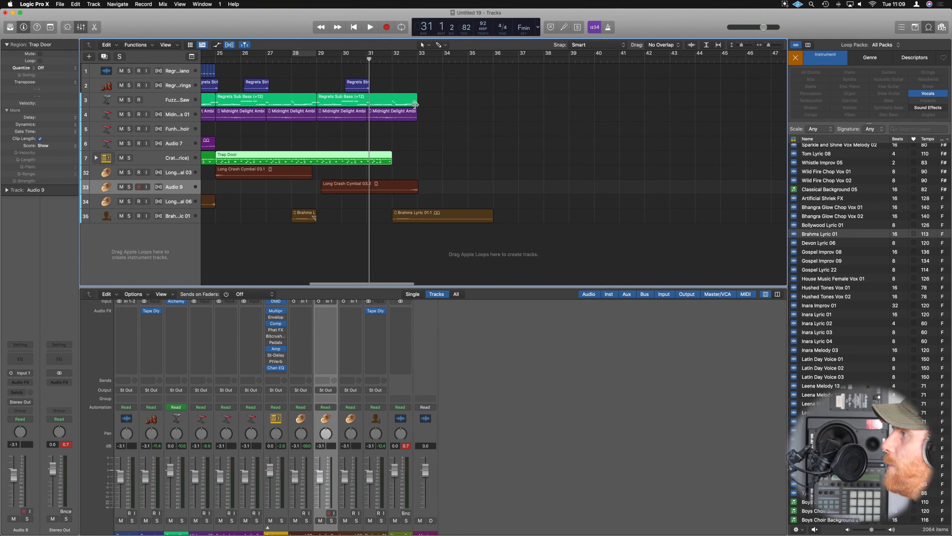
drag(415, 104, 394, 104)
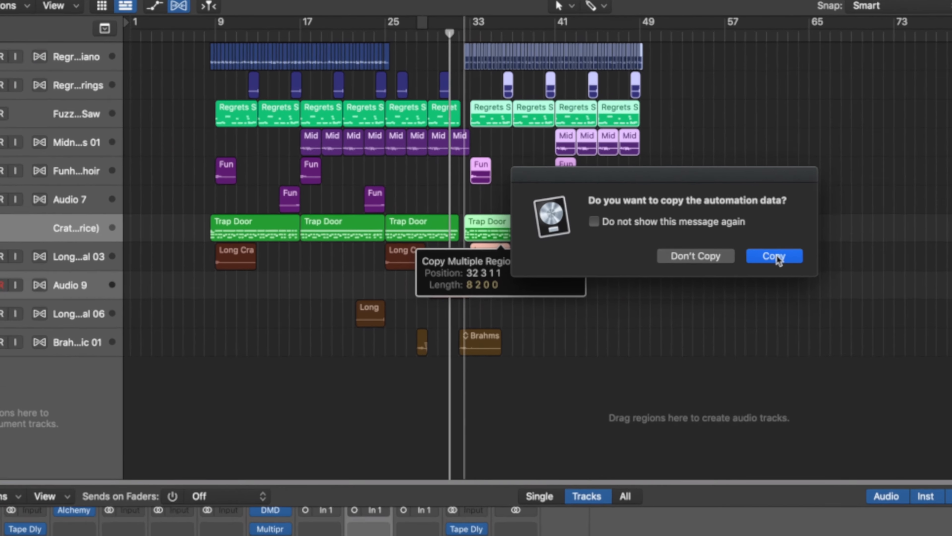
Copy the opening section's regions 24 bars later to position 32 3 1 1 and listen to the transition into them.
click(498, 188)
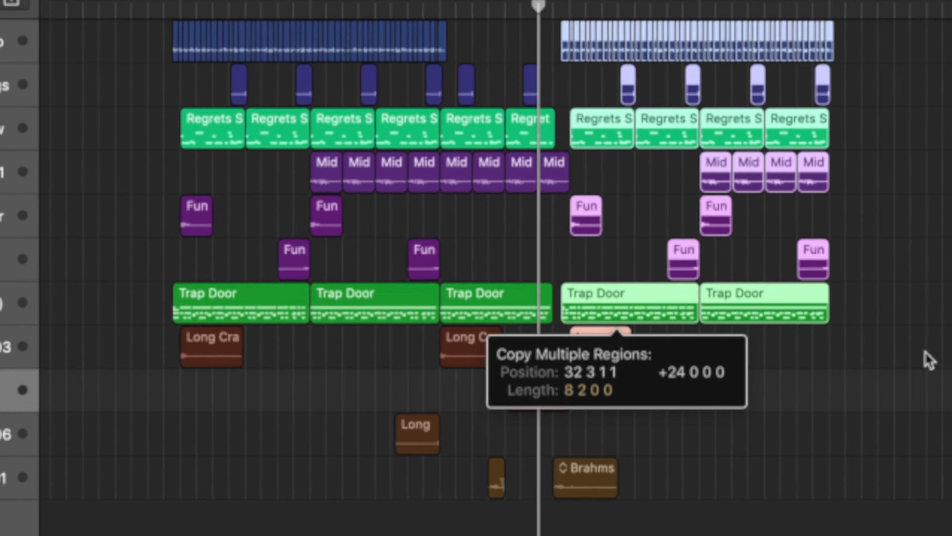
click(846, 297)
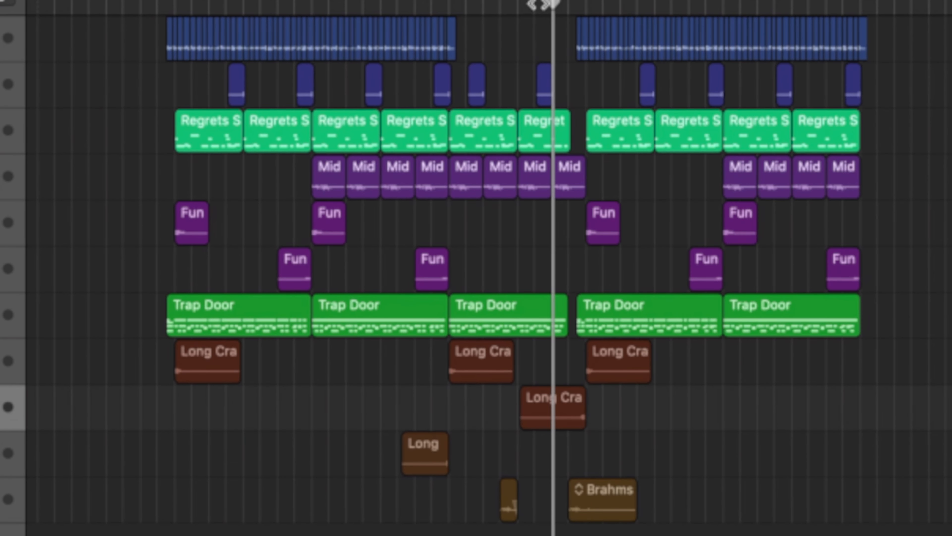
click(538, 4)
key(space)
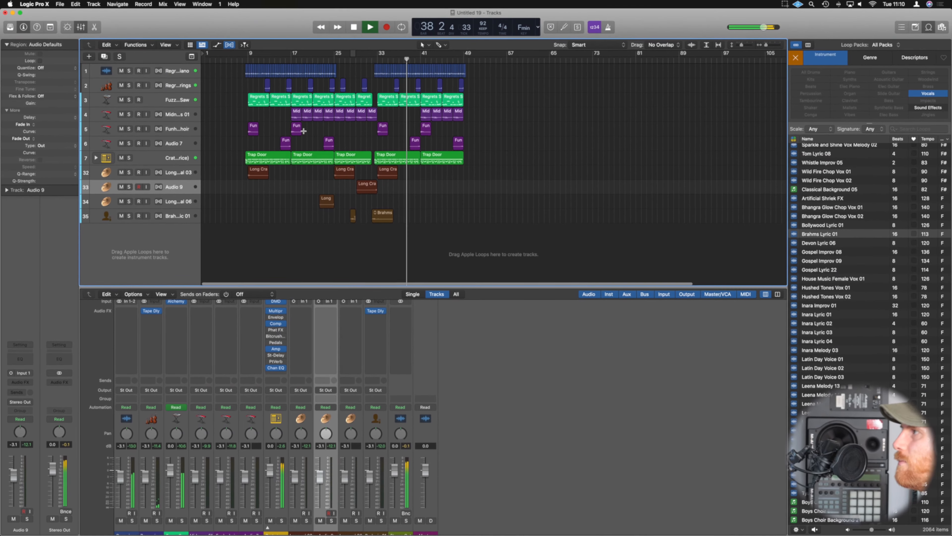
key(space)
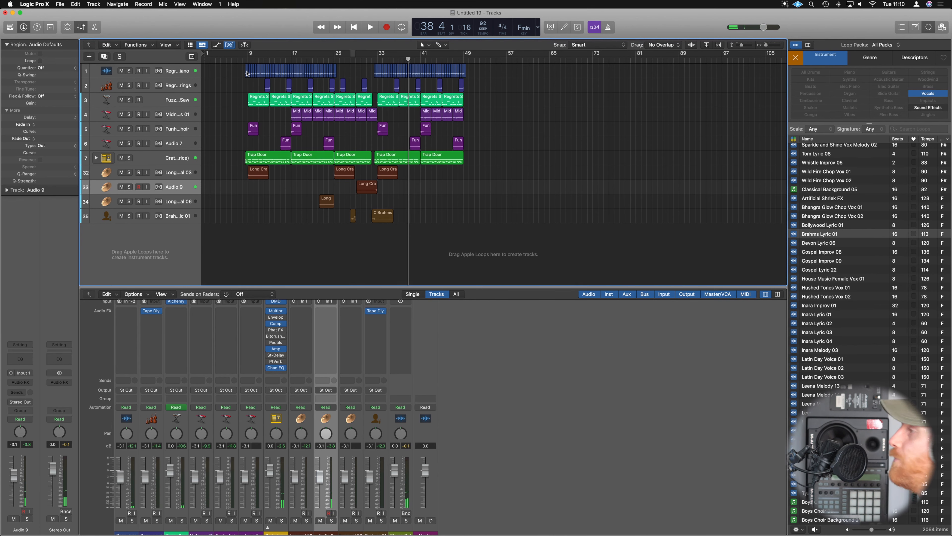
Place an unchopped Regrets Piano region at bar 1 and extend it to a length of 7 1 3 200 to meet the first chop.
drag(246, 71, 561, 79)
scroll(229, 85, up, 10)
scroll(230, 86, down, 4)
scroll(562, 79, down, 8)
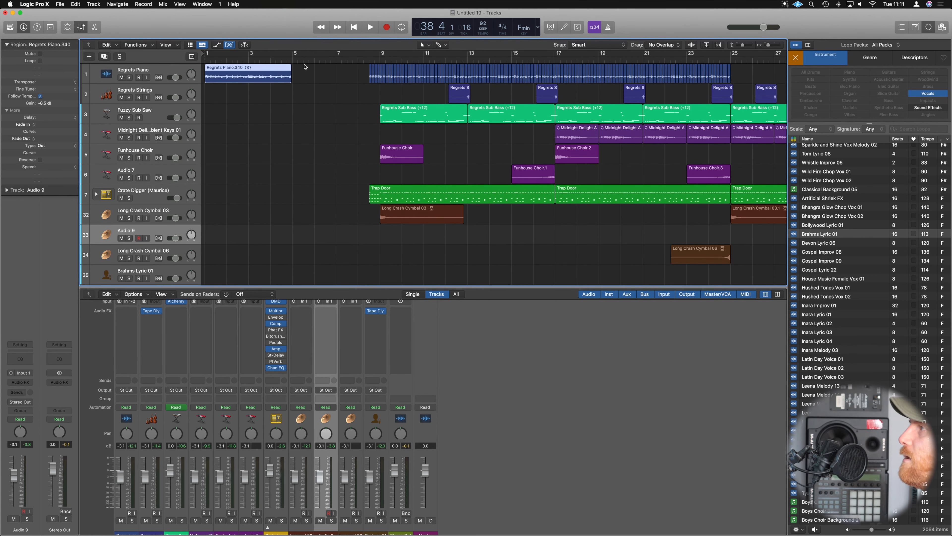
drag(290, 80, 367, 80)
scroll(362, 88, up, 6)
scroll(363, 89, left, 8)
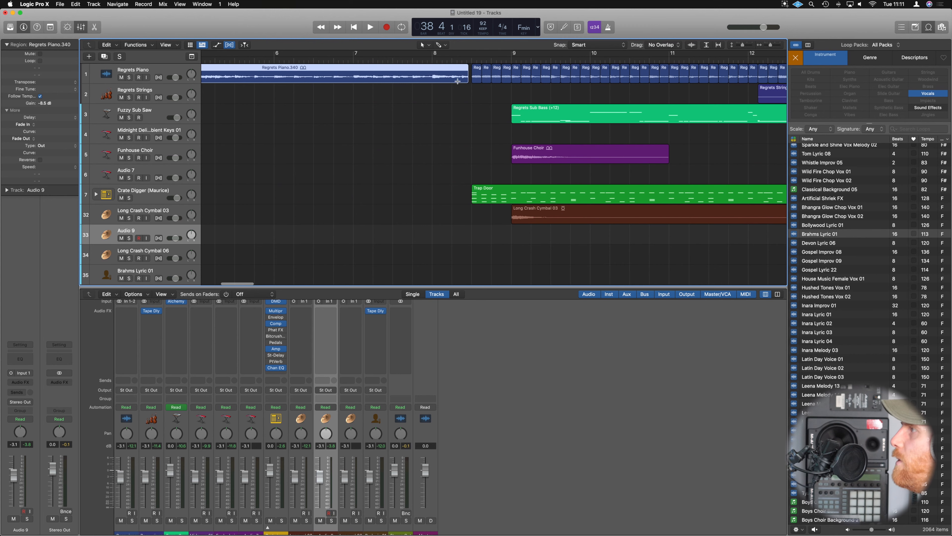
drag(468, 82, 471, 81)
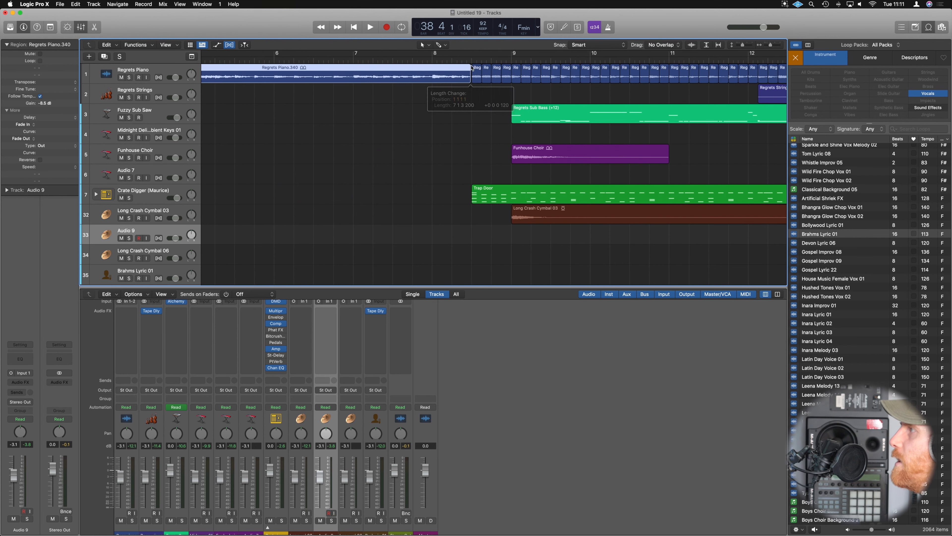
Add a fade-in at the start of the Regrets Piano intro region and play the intro from bar 1.
key(space)
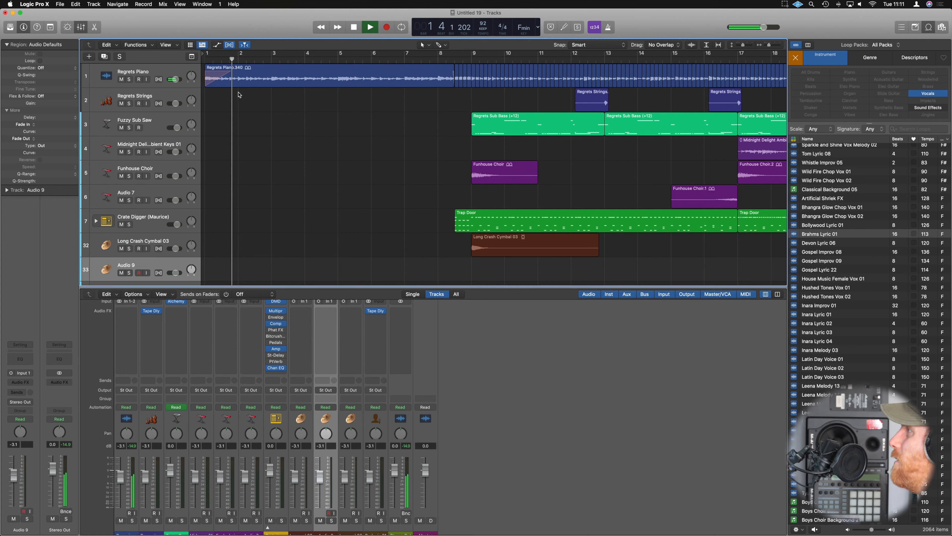
key(super+Left)
key(super+Left)
key(super+Left)
key(super+Left)
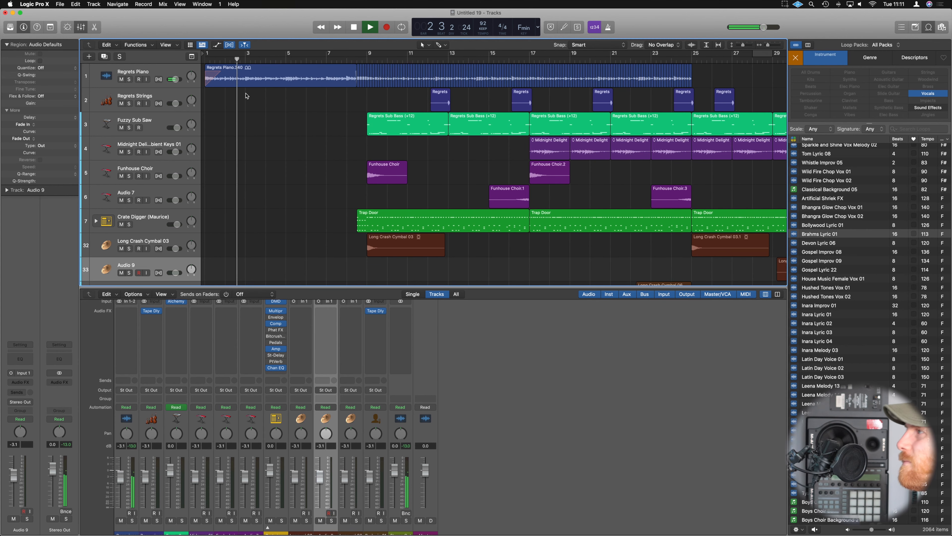
key(super+Left)
key(super+Left)
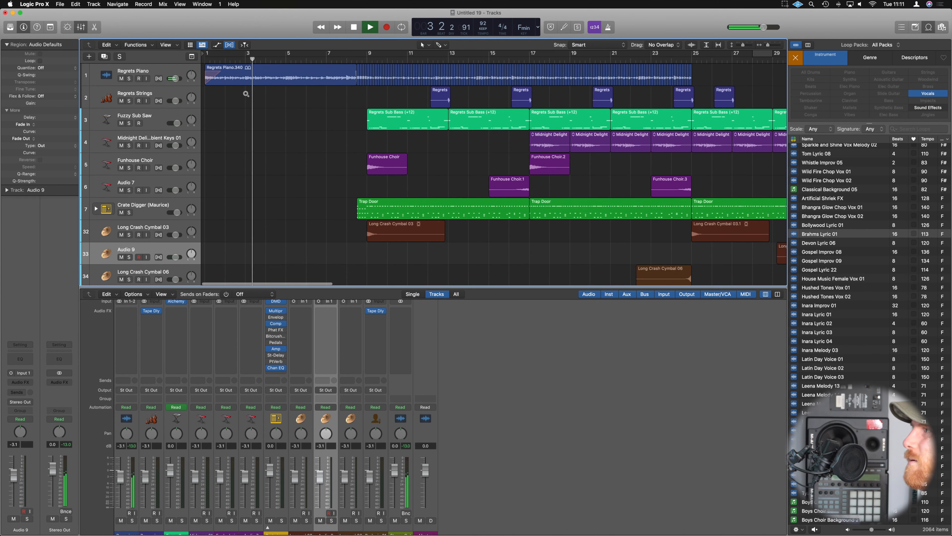
Fill the Crate Digger track's intro with Drummer regions and make it the first track in the arrangement.
key(super+Up)
double_click(328, 205)
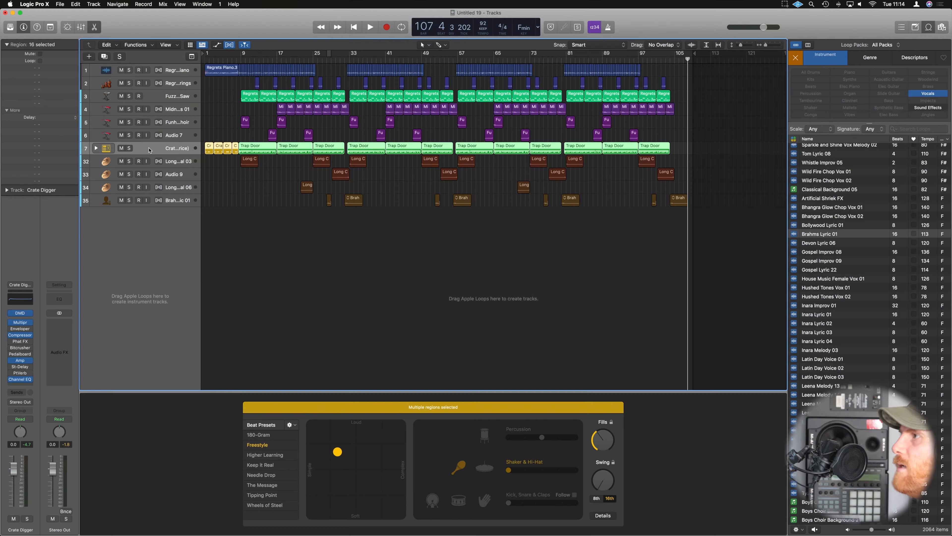
click(150, 68)
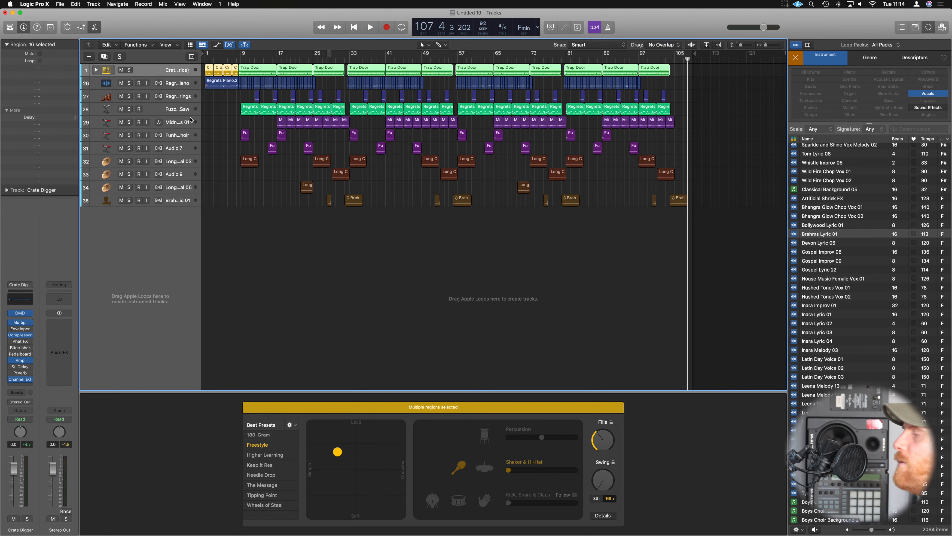
key(z)
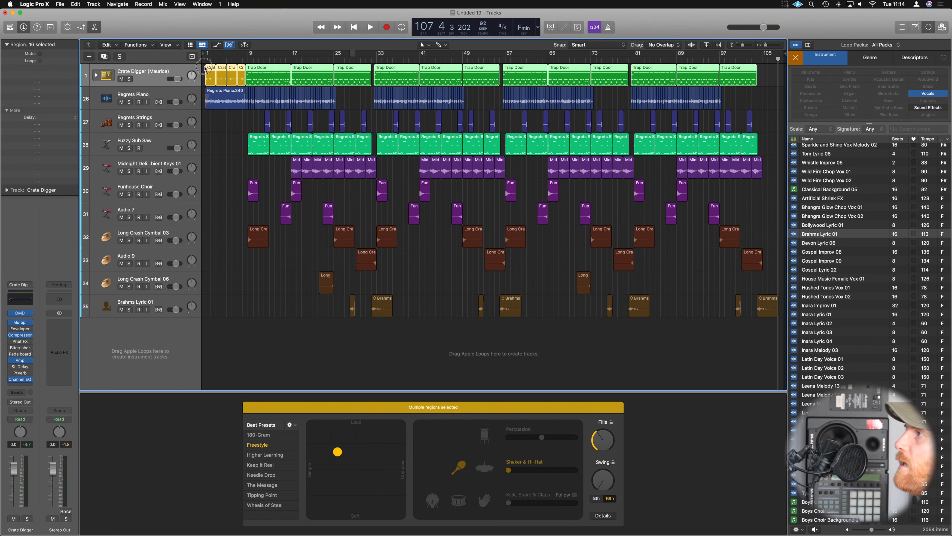
Convert the Crate Digger intro's Drummer regions to MIDI and give all regions on the track the same yellow colour.
drag(204, 68, 238, 70)
right_click(242, 69)
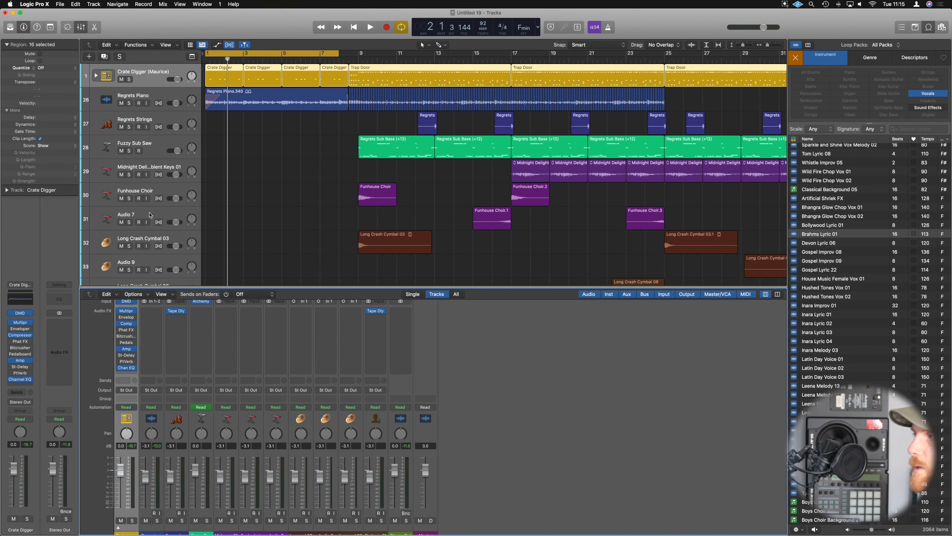
Expand the Crate Digger drum stack in the mixer, play the intro and inspect the Stereo Delay on the Shaker 1 channel.
click(118, 529)
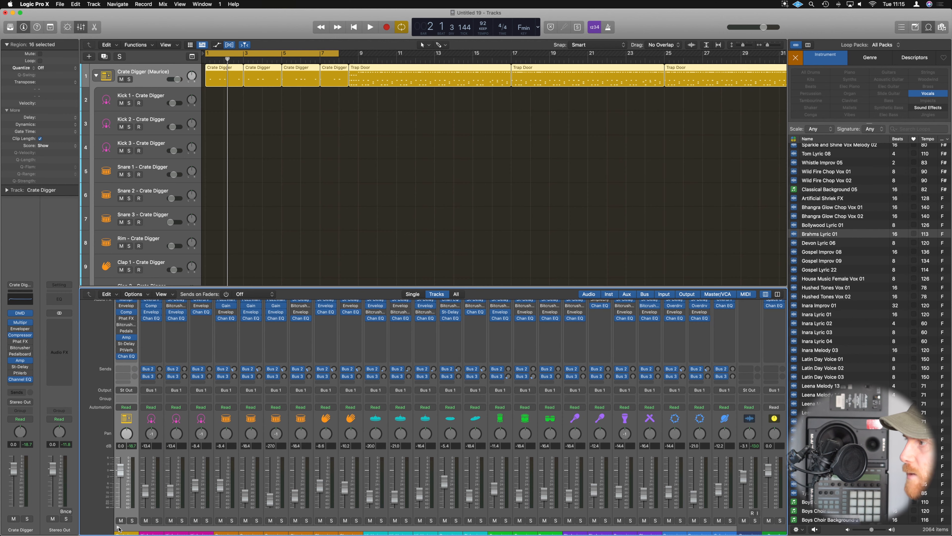
key(space)
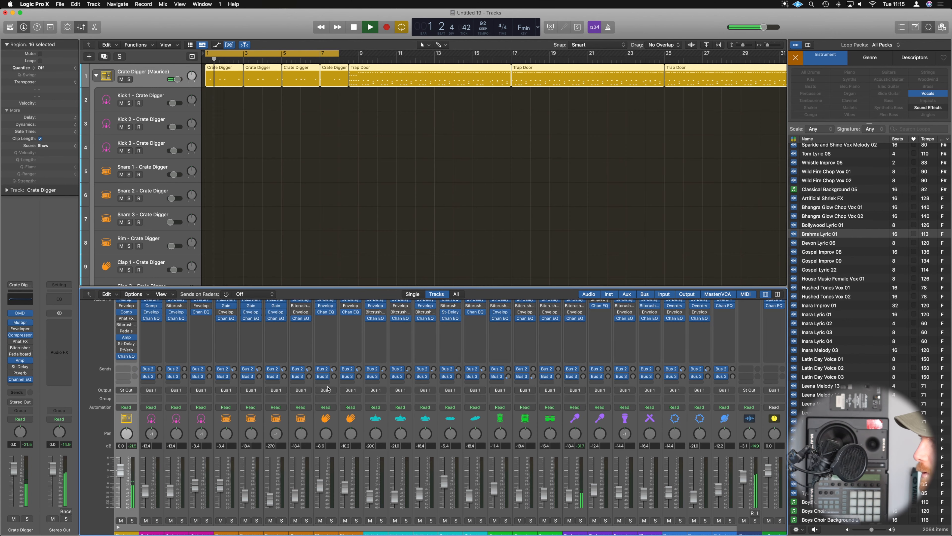
scroll(401, 454, right, 5)
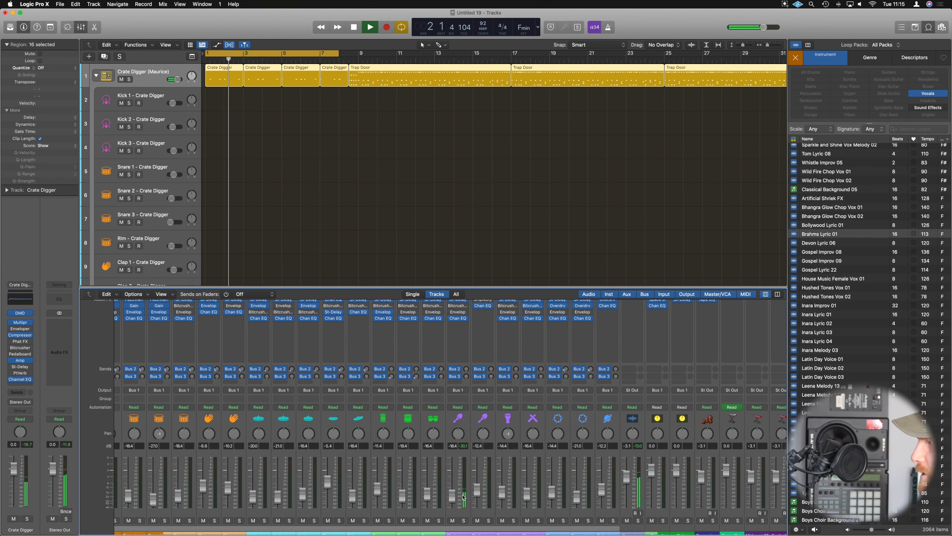
scroll(452, 314, up, 2)
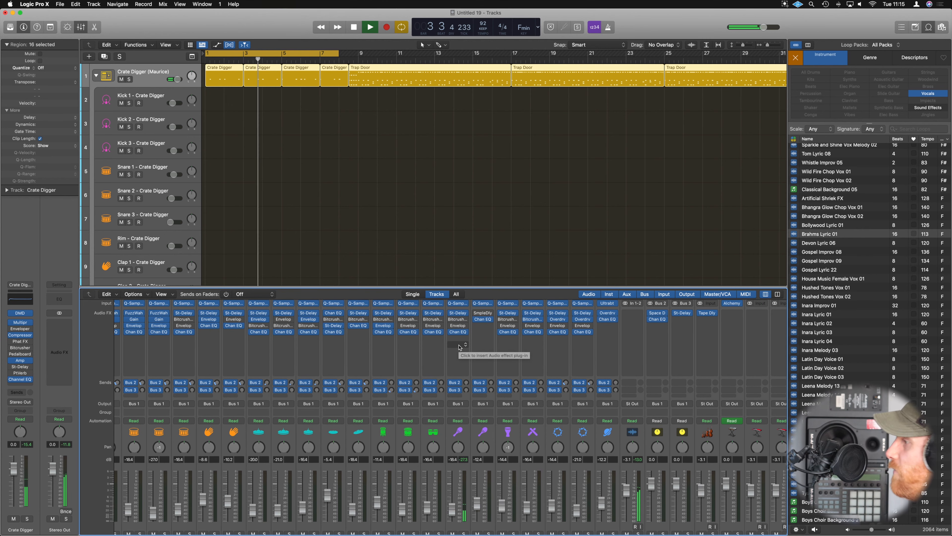
click(458, 313)
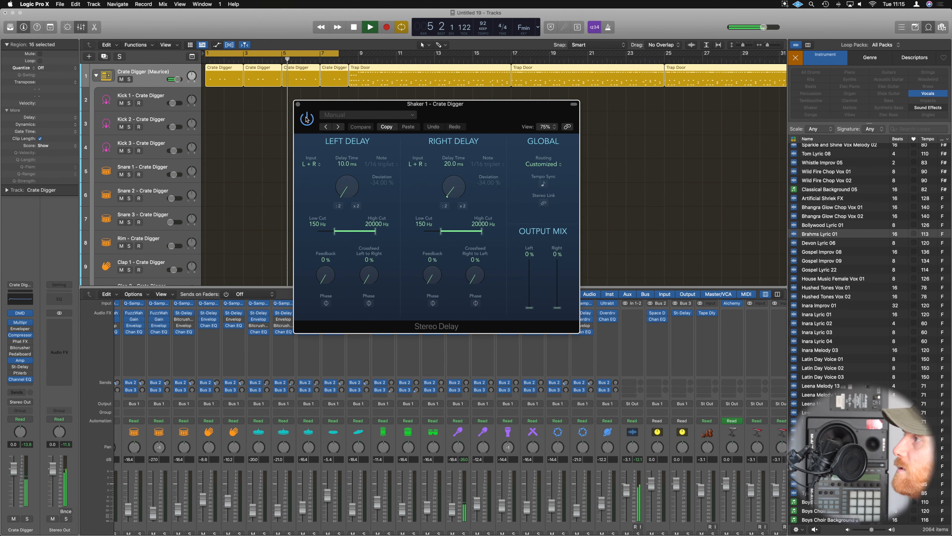
click(299, 105)
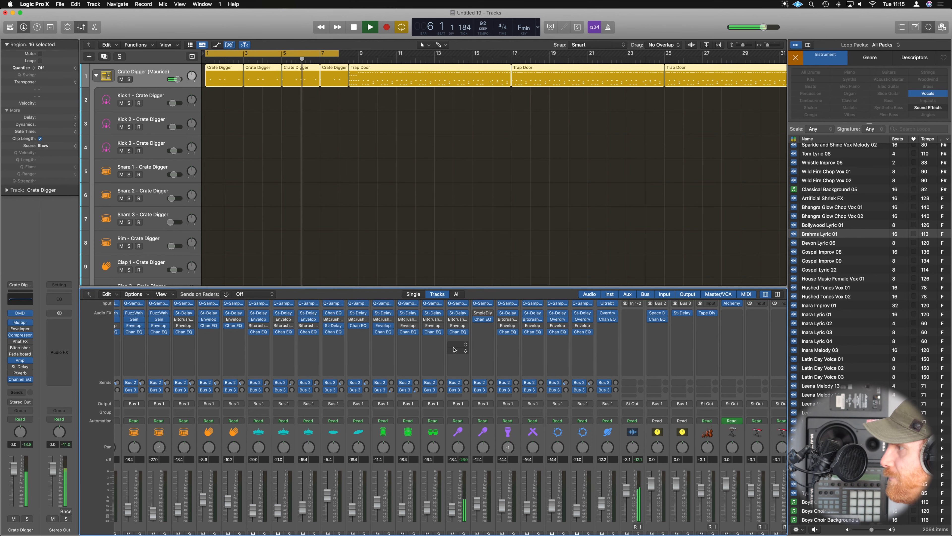
Open the Quick Sampler of the Shaker 1 channel and move its window clear of the mixer faders.
scroll(457, 347, up, 2)
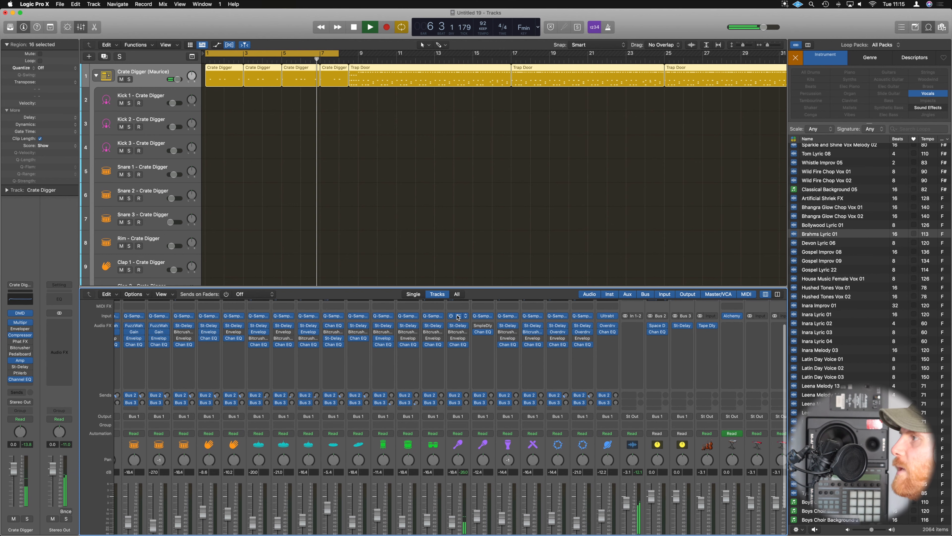
click(458, 316)
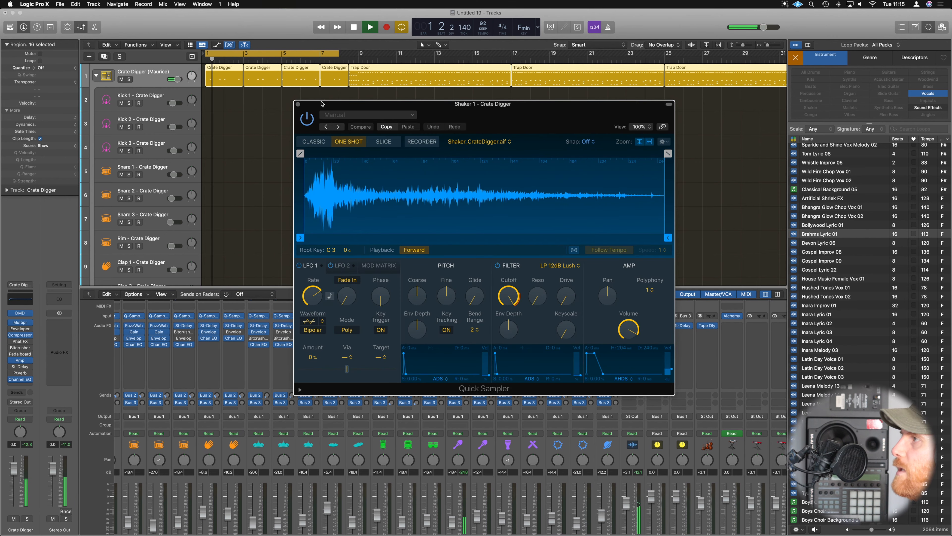
drag(321, 104, 382, 124)
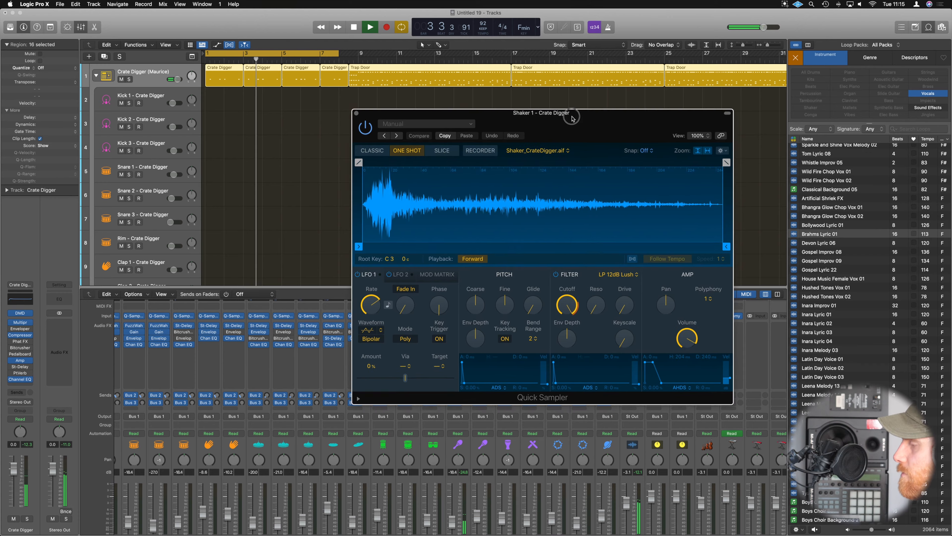
drag(586, 136, 261, 66)
Set the Shaker 1 channel's automation mode to Touch and adjust the volume in its Quick Sampler.
scroll(464, 400, down, 1)
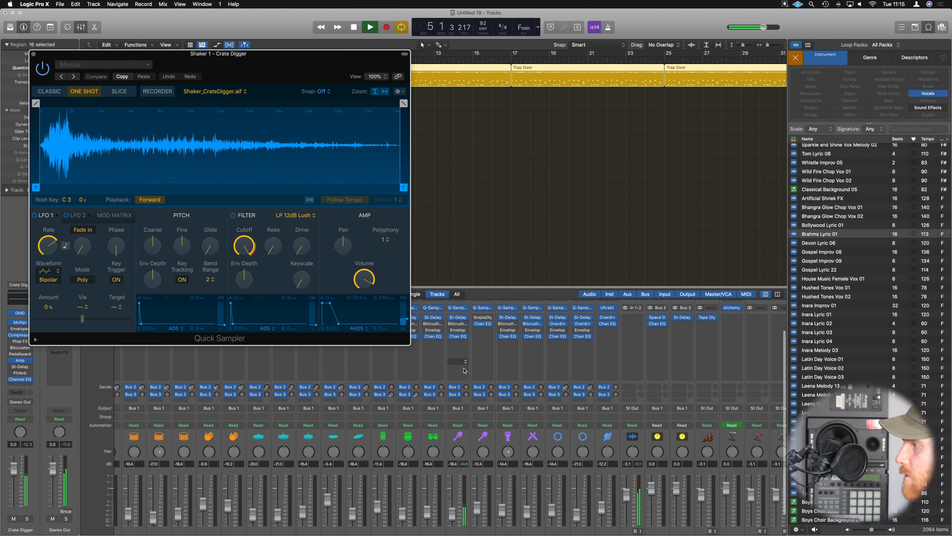
click(460, 422)
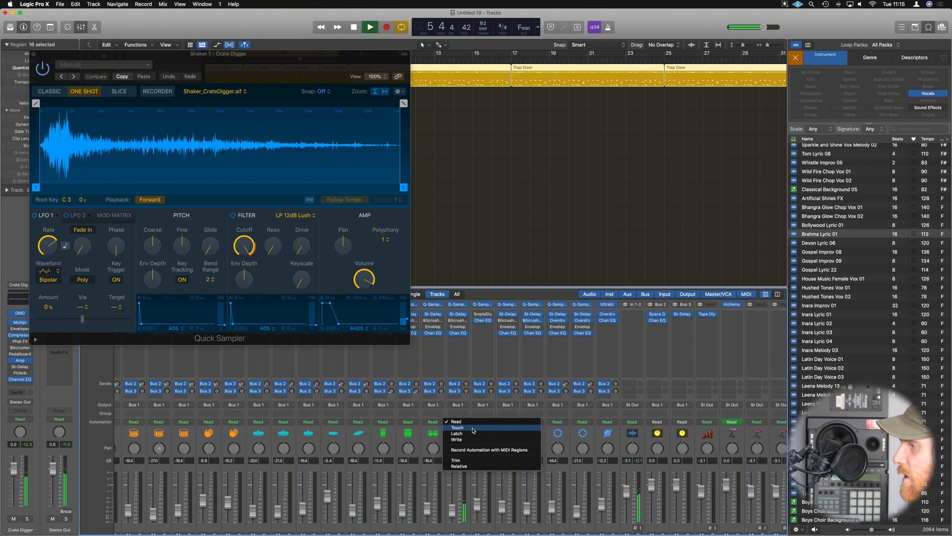
click(471, 428)
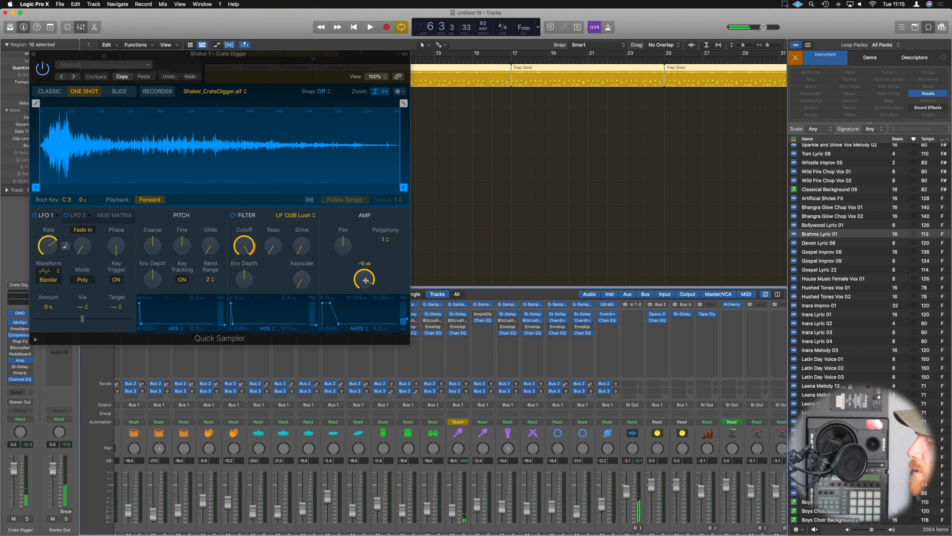
drag(366, 276, 368, 288)
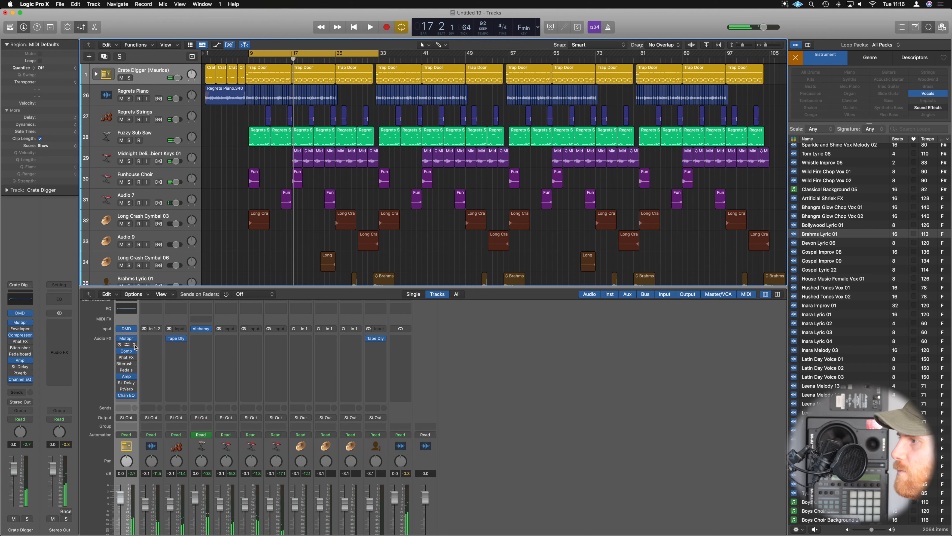
Remove the bypassed effects from the Crate Digger channel, keeping Multipressor, Compressor, Amp and Channel EQ, and play the beat.
click(135, 346)
click(146, 346)
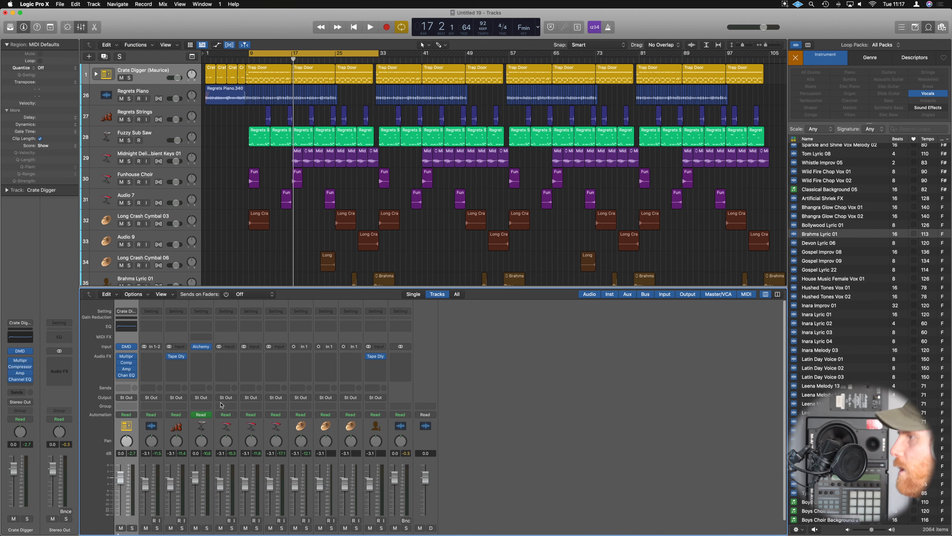
key(space)
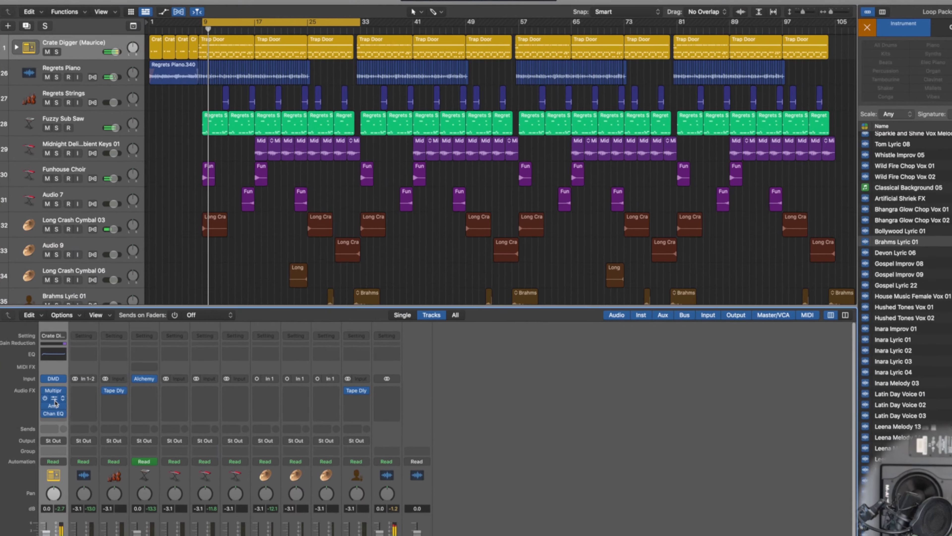
Inspect the Crate Digger channel's Compressor and move the Channel EQ ahead of it in the effects chain.
click(128, 363)
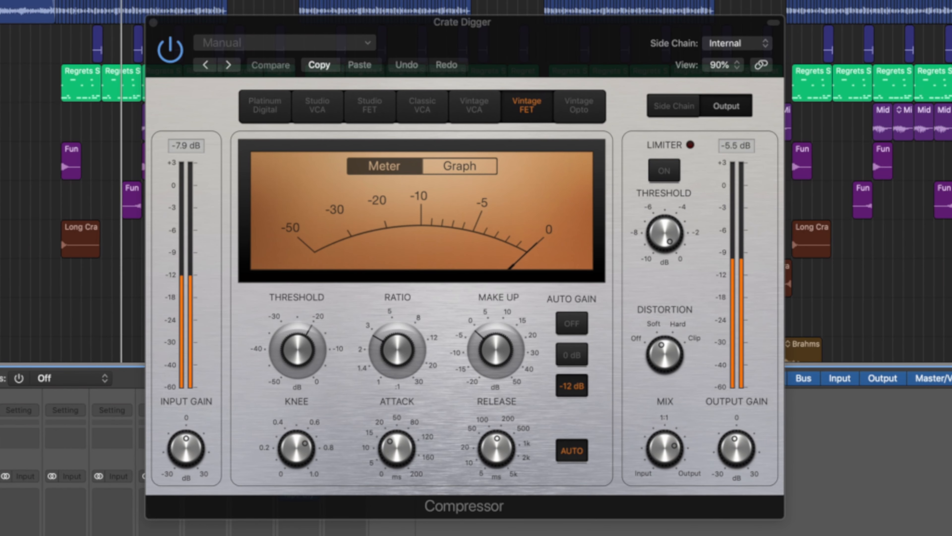
click(153, 22)
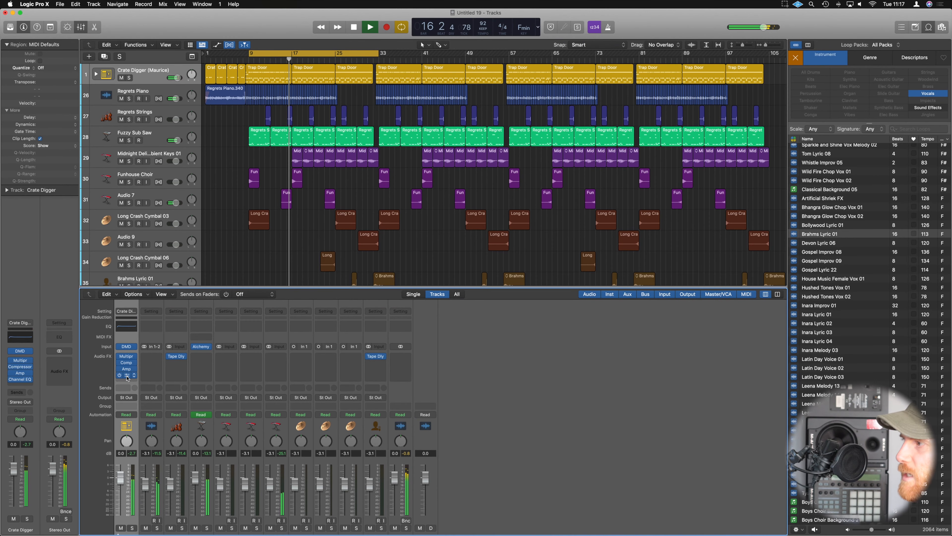
drag(127, 378, 127, 361)
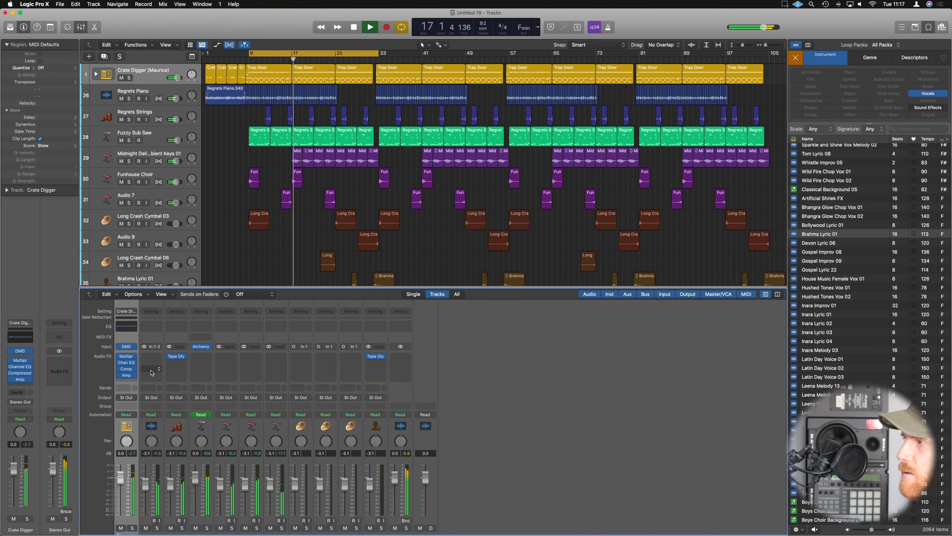
Try a boost of about 15.5 dB near 428 Hz with the 750 Hz band of the Crate Digger Channel EQ.
click(127, 363)
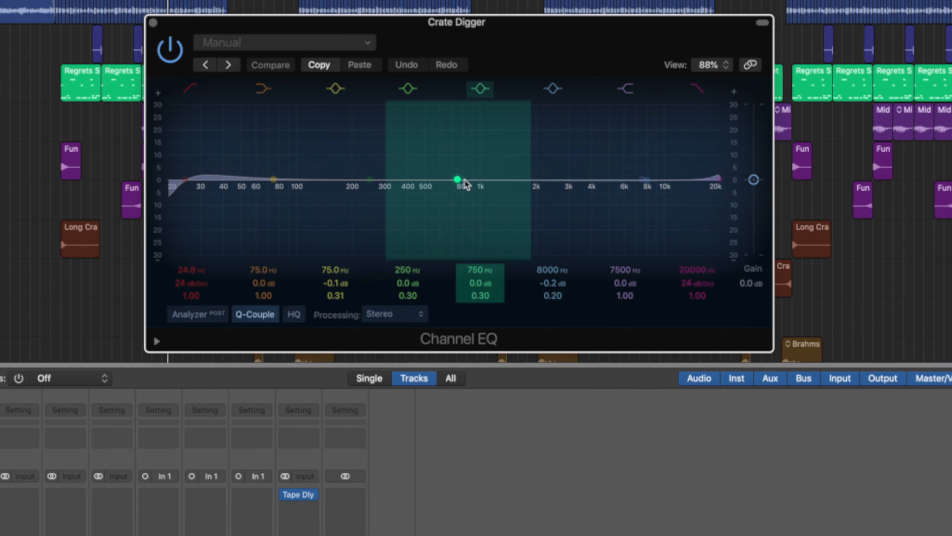
drag(465, 183, 412, 131)
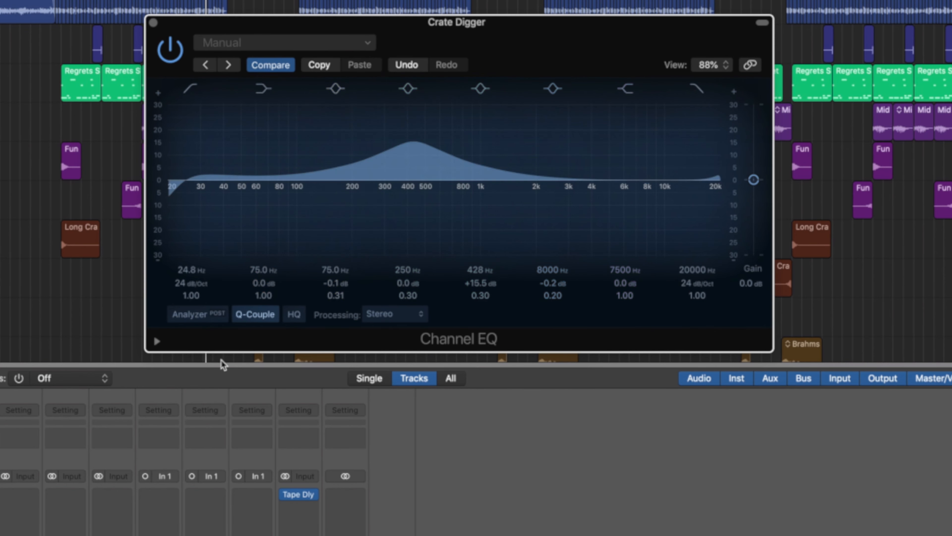
alt+click(413, 141)
click(153, 23)
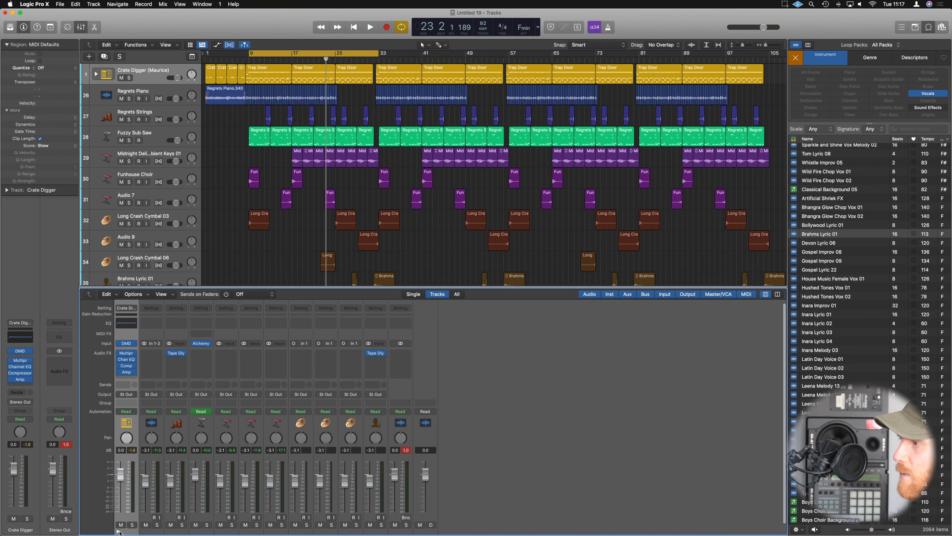
Expand the Crate Digger stack in the mixer and audition the Snare 2 channel in solo during playback.
click(119, 531)
key(space)
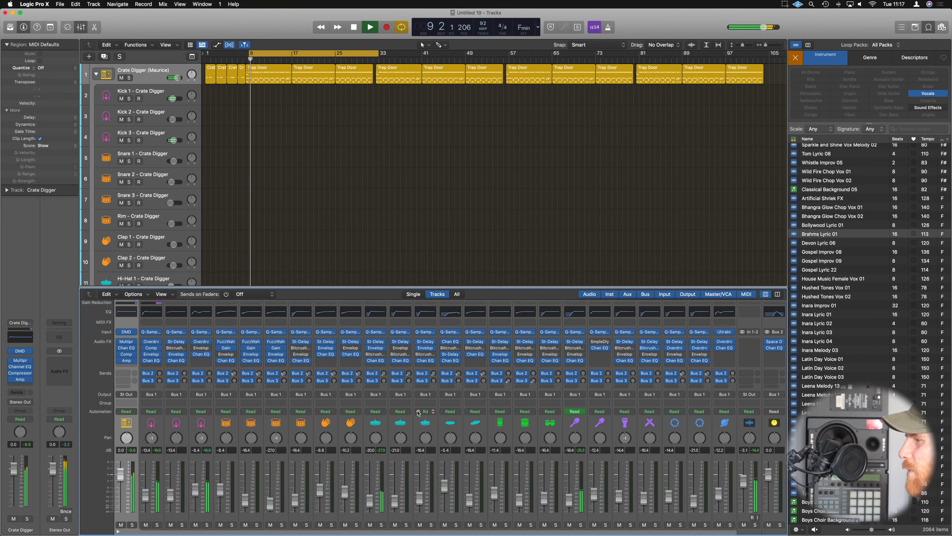
scroll(417, 413, down, 2)
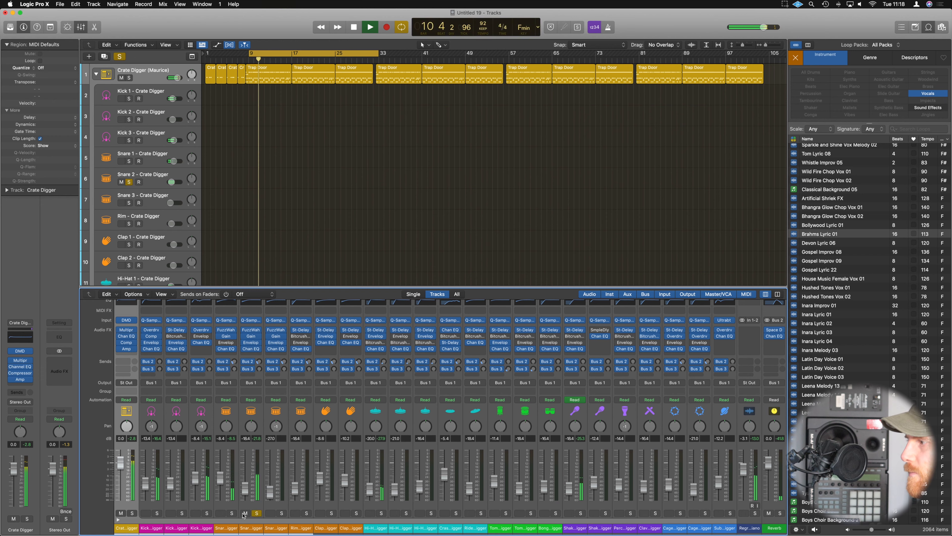
click(256, 513)
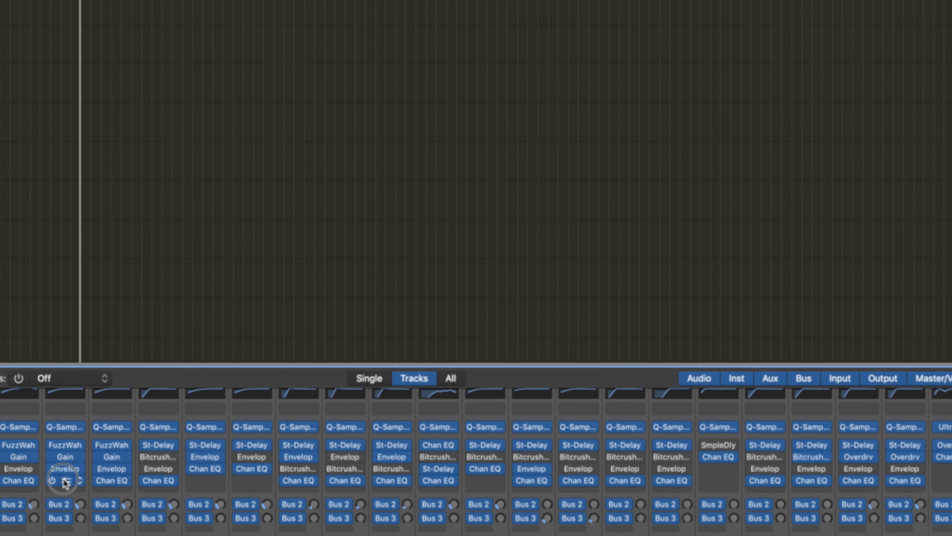
Boost Snare 2 by 2.7 dB at 675 Hz with a Q of 0.98 in its Channel EQ.
click(66, 482)
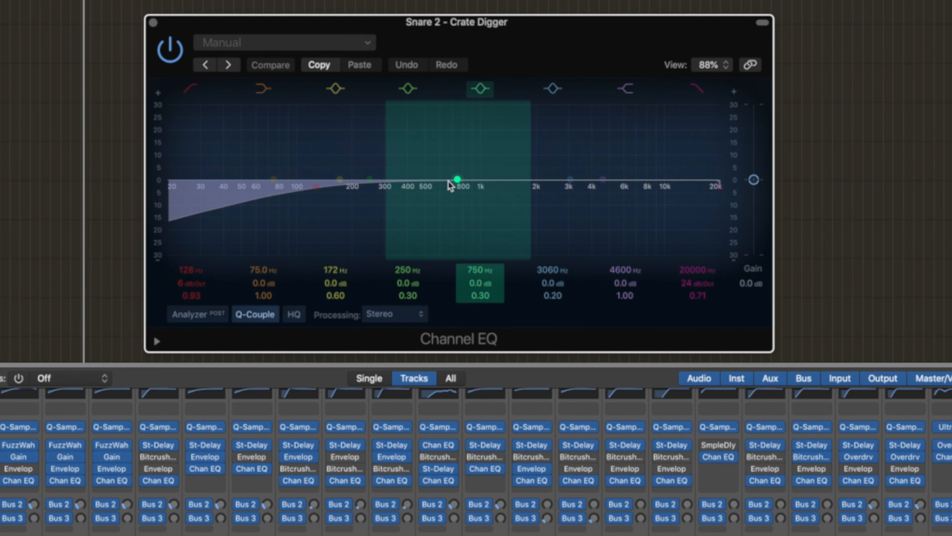
mouse_move(453, 182)
mouse_down()
mouse_move(446, 175)
mouse_move(461, 145)
mouse_move(444, 103)
mouse_move(426, 110)
mouse_move(455, 113)
mouse_move(451, 174)
mouse_up()
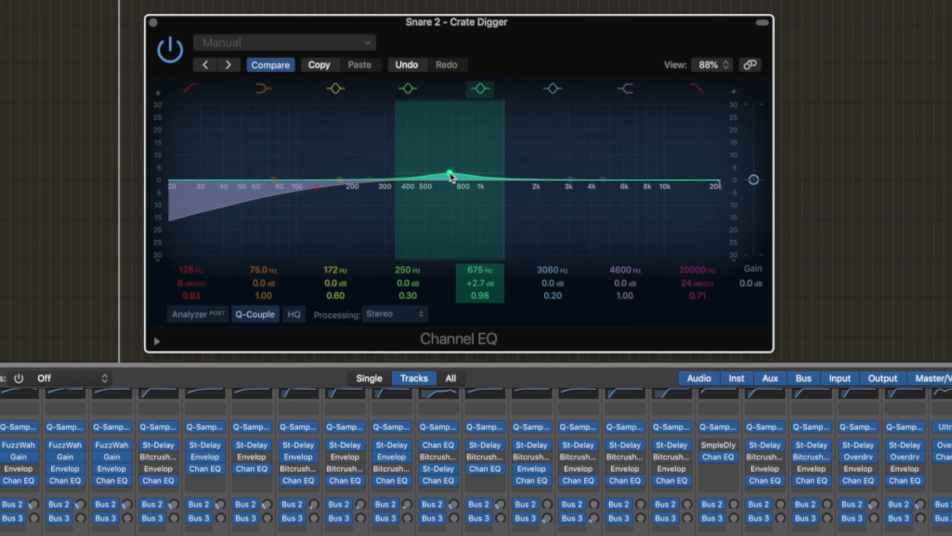
click(153, 22)
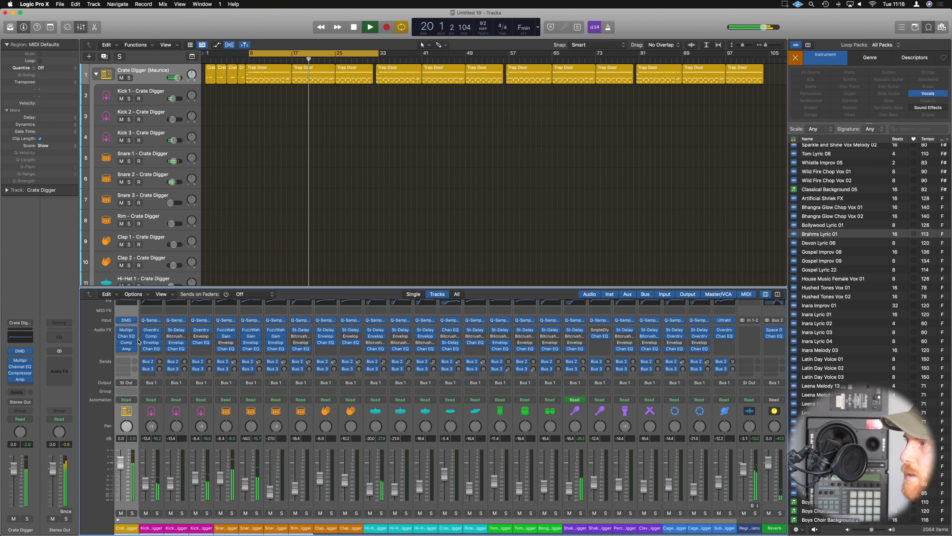
Turn on the Analyzer in the Crate Digger Channel EQ and raise the low-cut frequency.
click(126, 335)
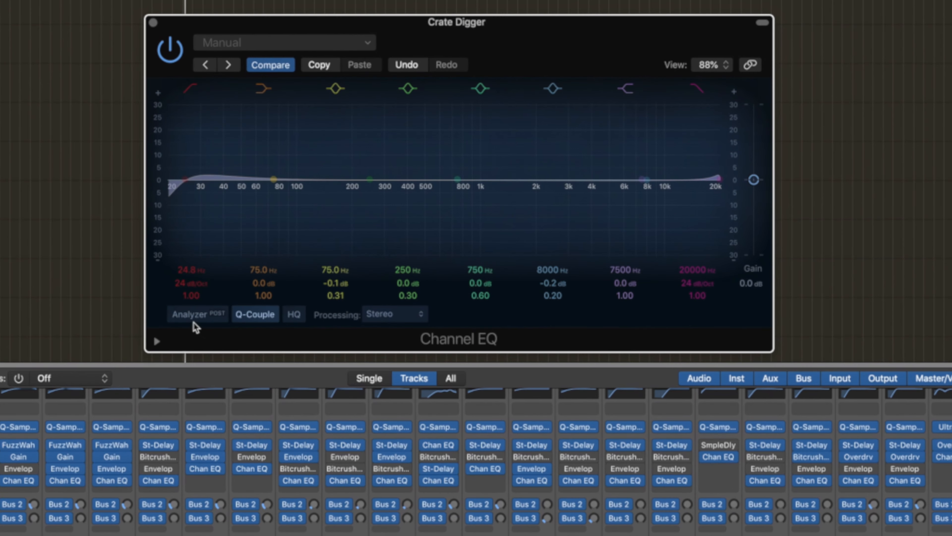
click(276, 282)
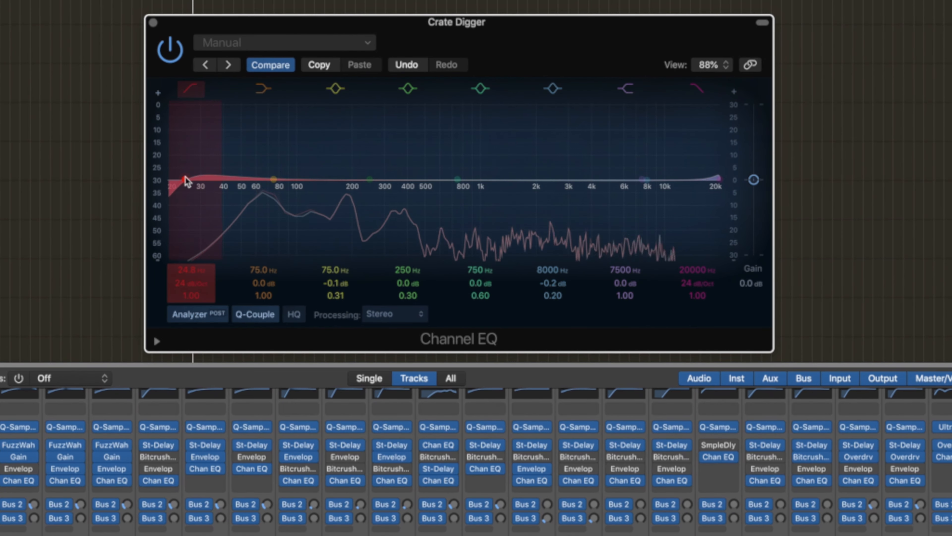
drag(188, 182, 228, 183)
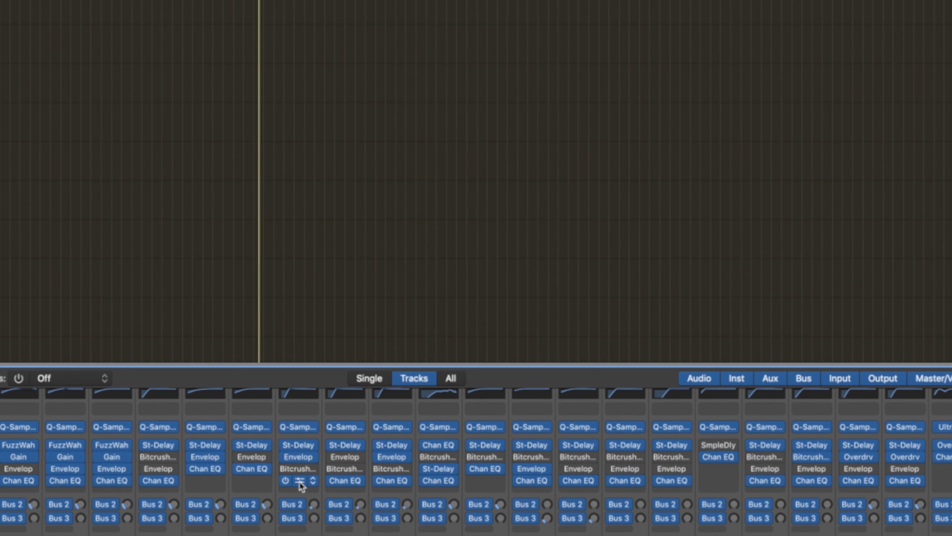
Boost Hi-Hat 1 by 2.8 dB at 6750 Hz and set its low cut to 665 Hz in the Channel EQ.
click(300, 482)
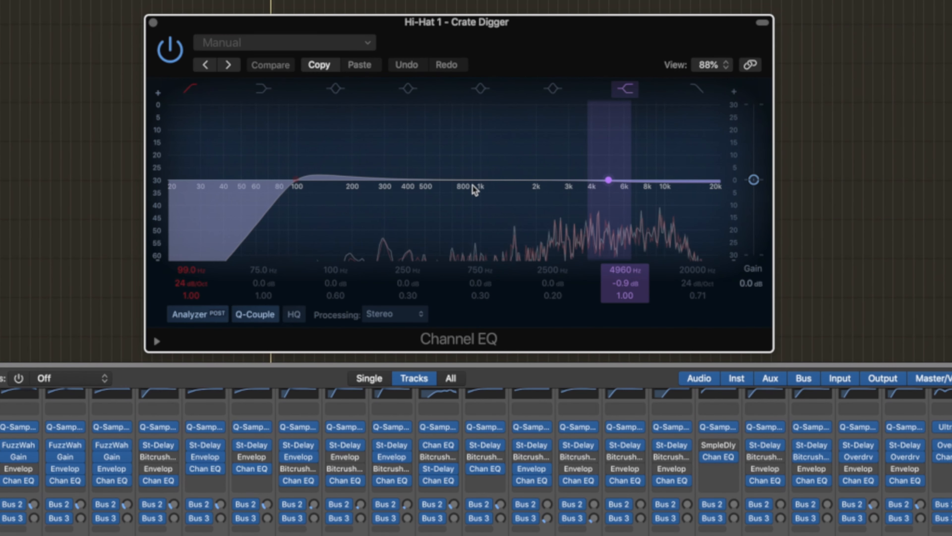
click(481, 89)
drag(475, 190, 637, 157)
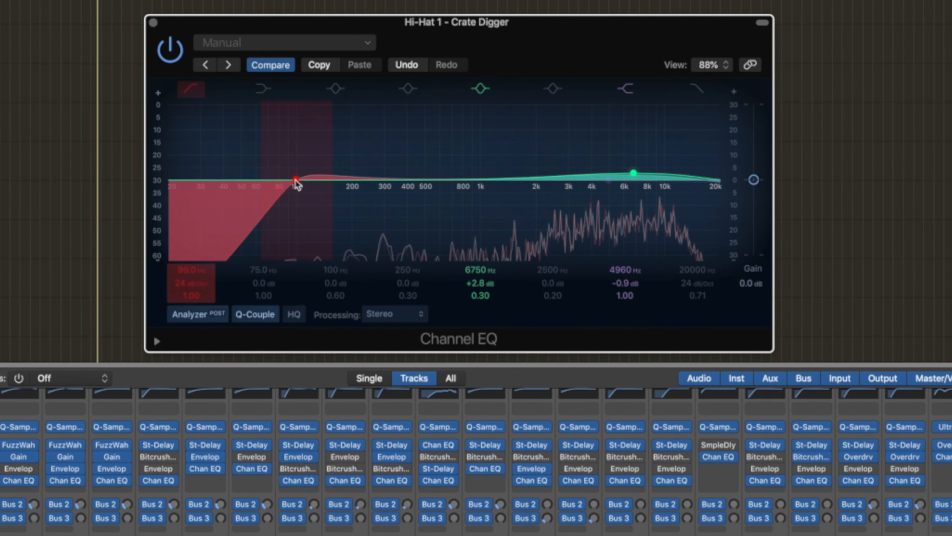
drag(296, 180, 447, 191)
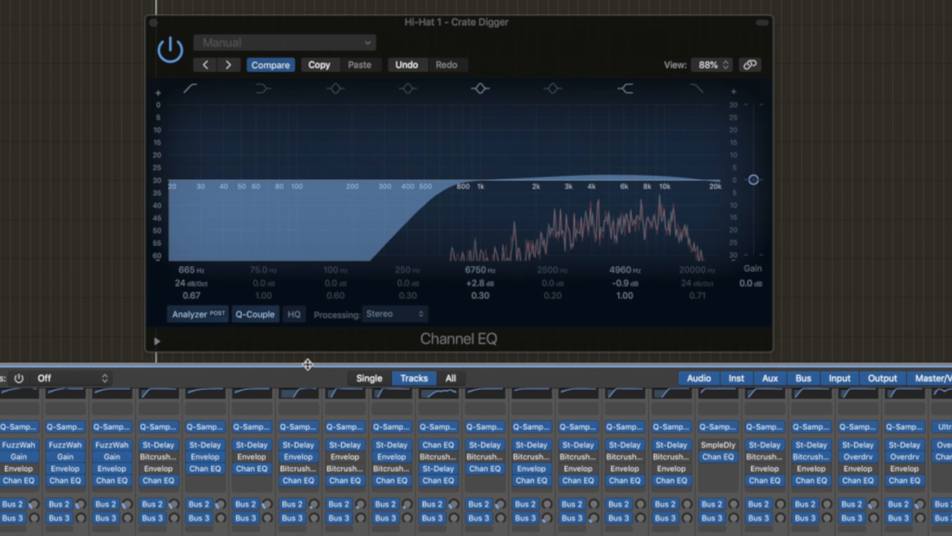
click(153, 23)
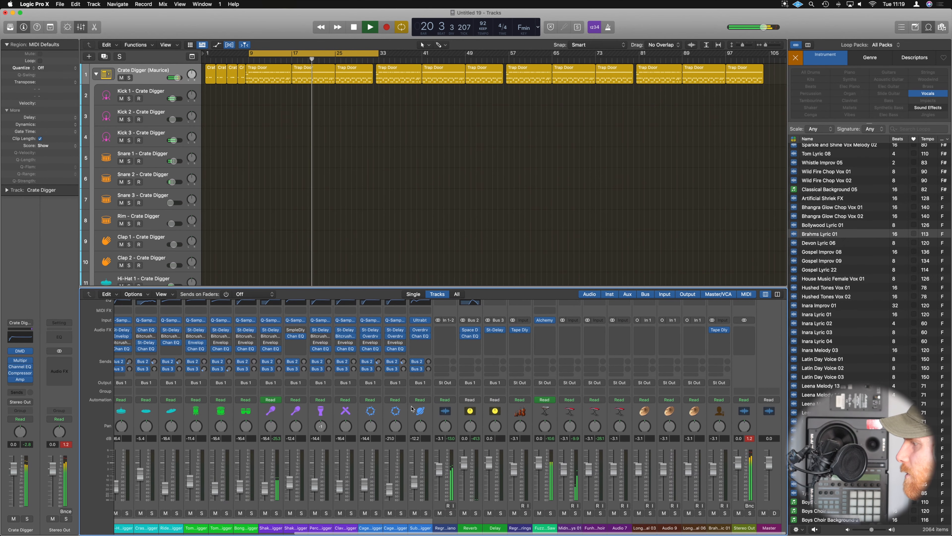
Audition the Reverb channel in solo during playback and adjust the snares' Bus 2 reverb sends.
scroll(412, 408, left, 1)
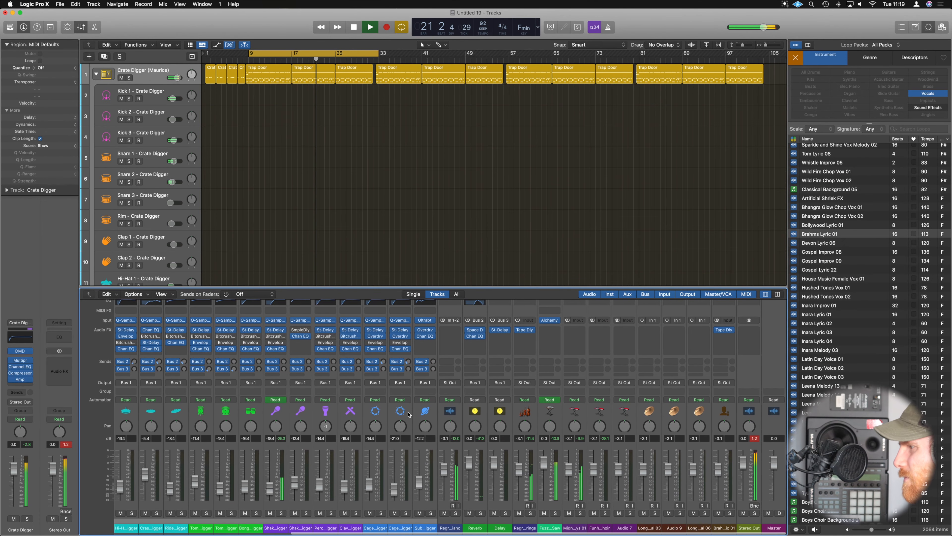
scroll(409, 413, left, 10)
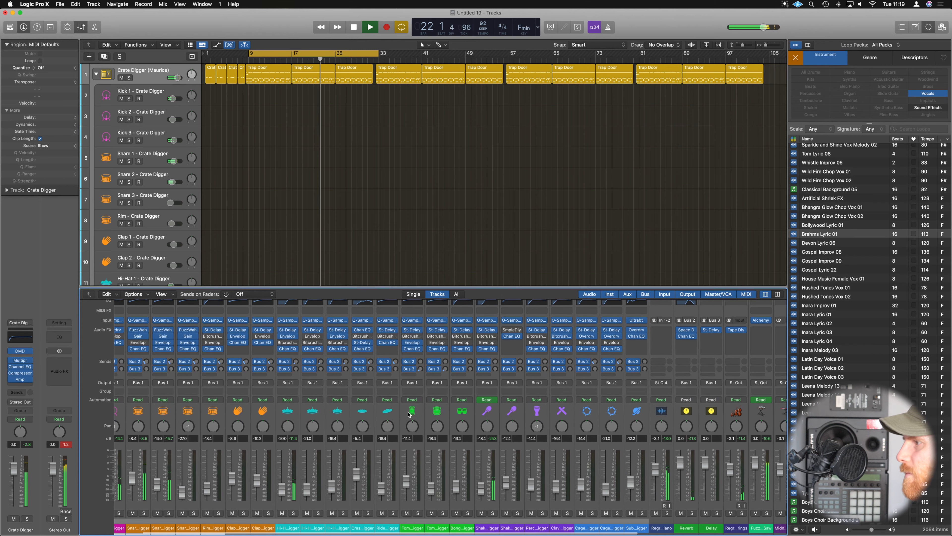
scroll(317, 378, left, 5)
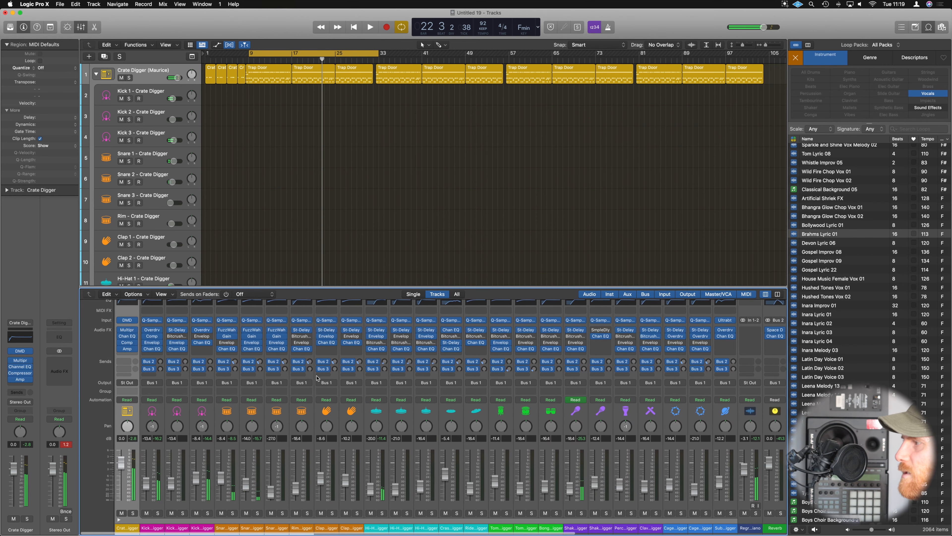
scroll(422, 392, right, 15)
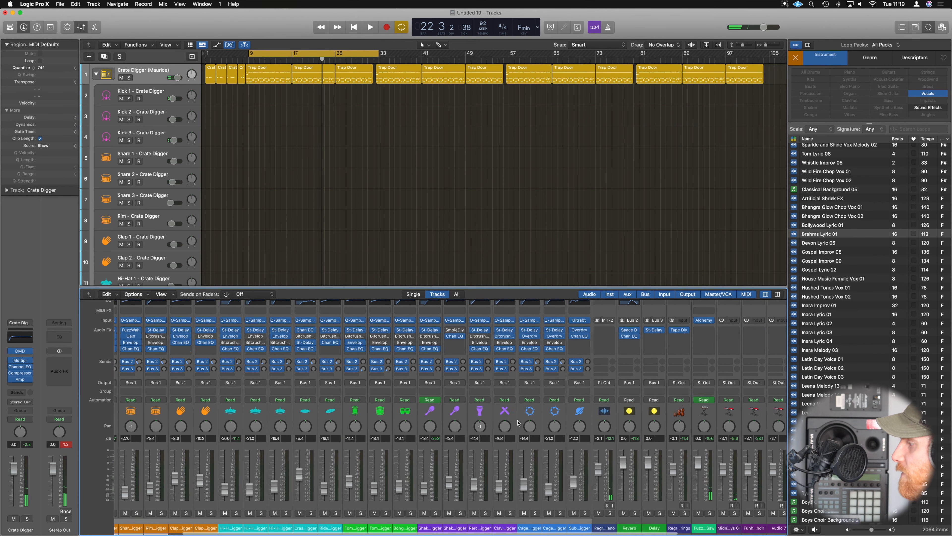
key(space)
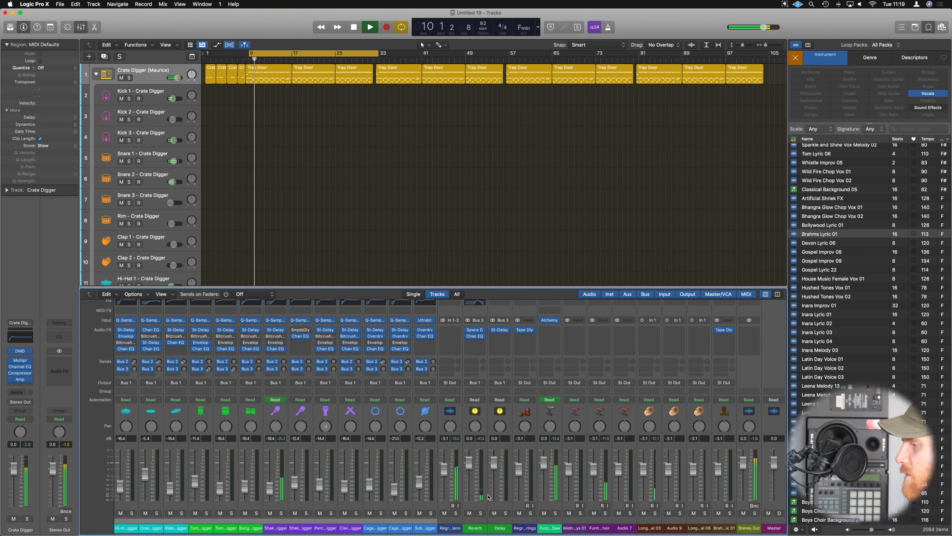
click(482, 513)
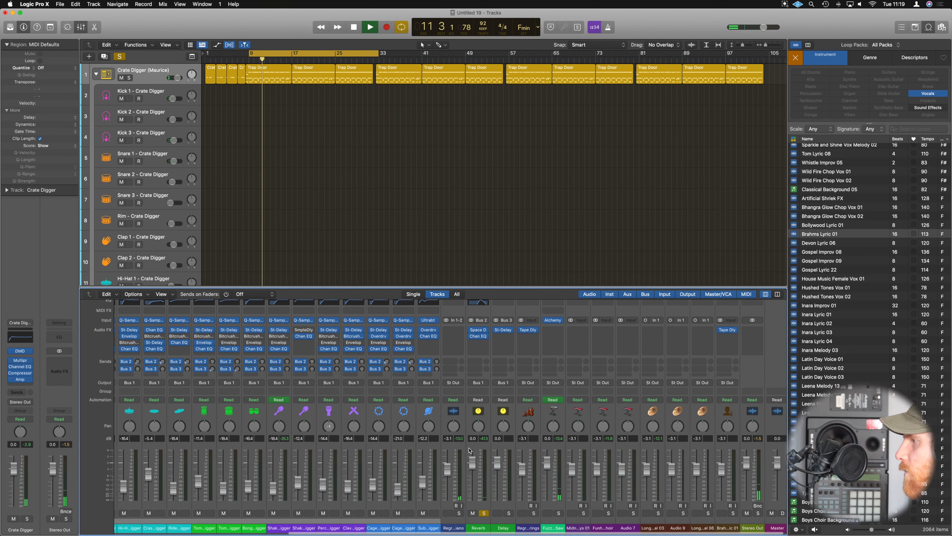
scroll(468, 450, left, 15)
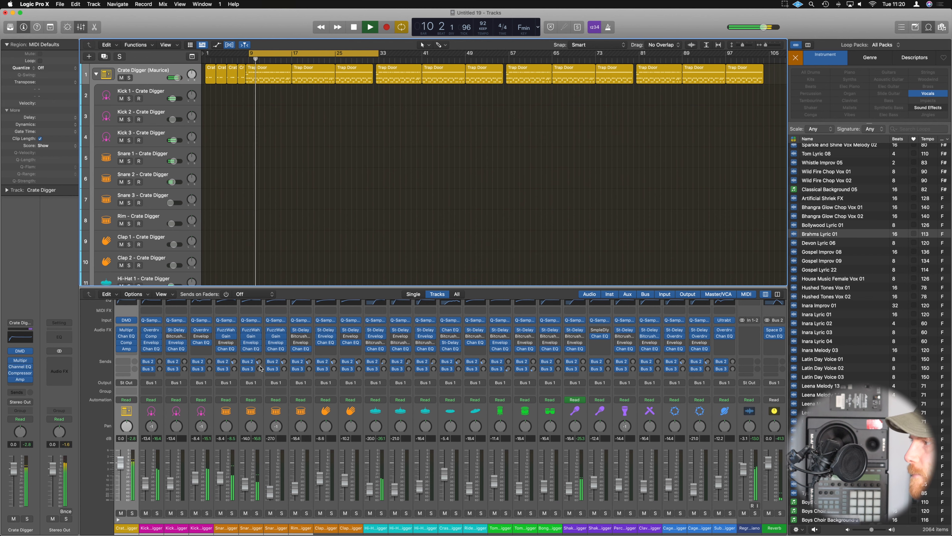
drag(260, 361, 240, 333)
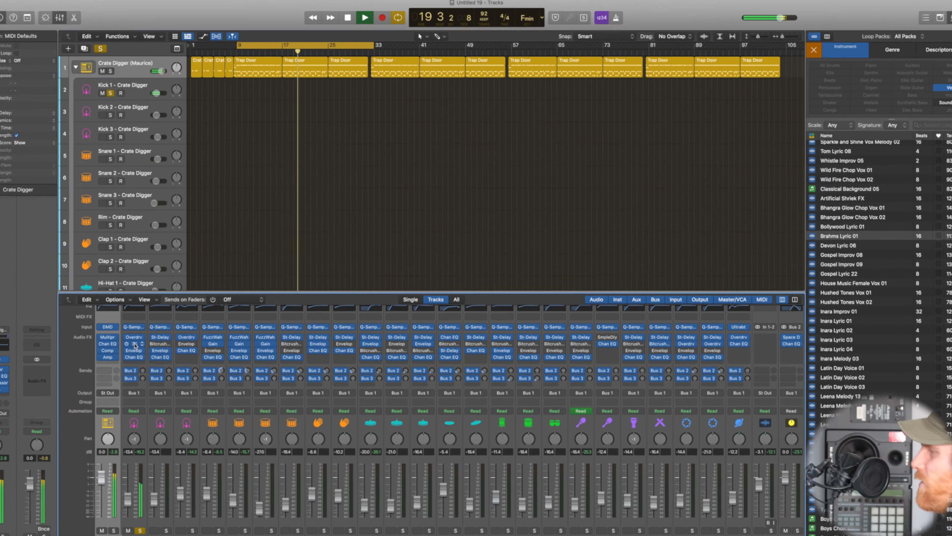
Set the Kick 1 Compressor's attack to 38 ms and raise its make-up gain.
click(152, 336)
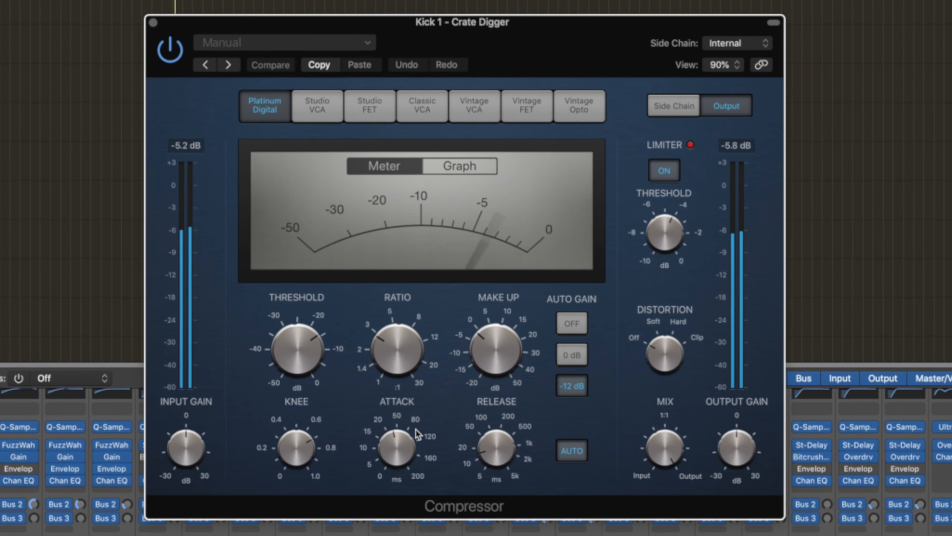
drag(663, 349, 664, 342)
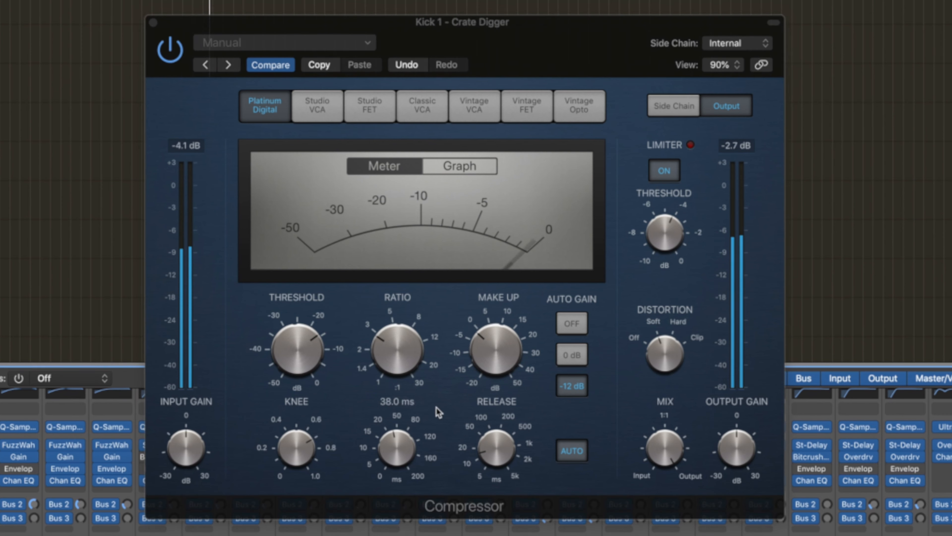
click(497, 363)
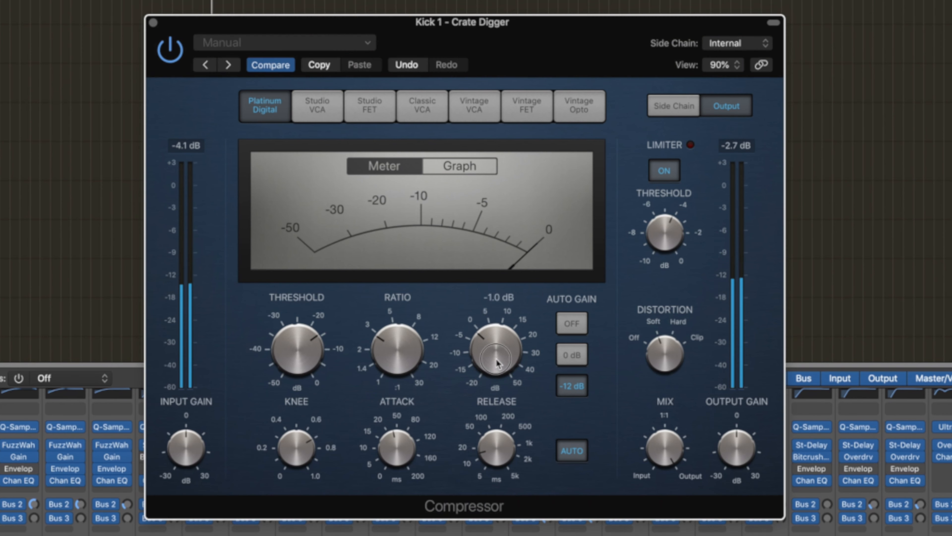
drag(497, 363, 500, 354)
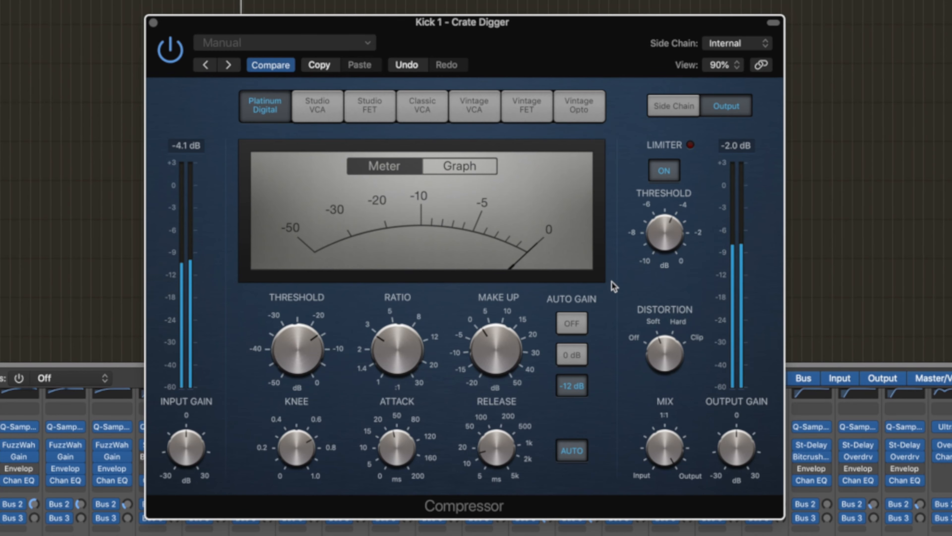
click(153, 22)
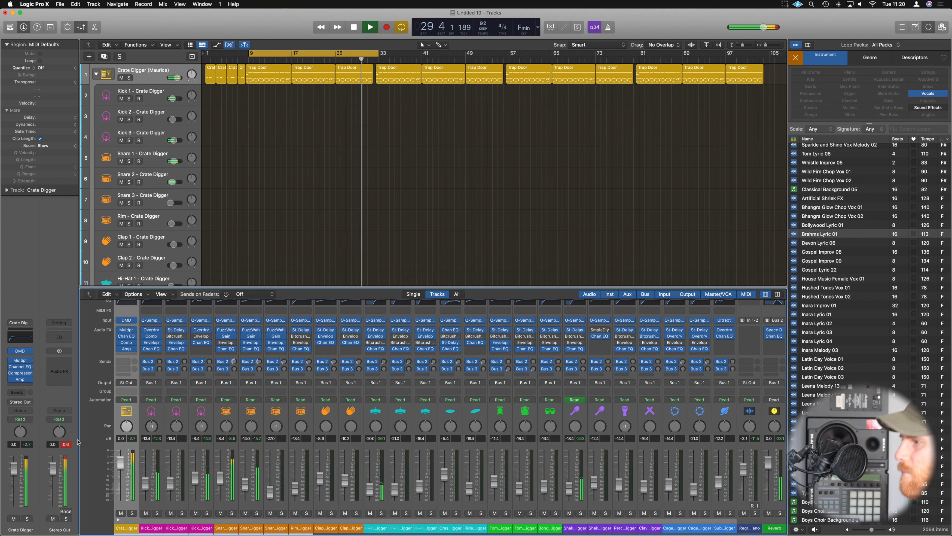
Turn on the limiter in the Crate Digger Compressor, lower its threshold slightly and reset the Stereo Out peak reading.
click(66, 444)
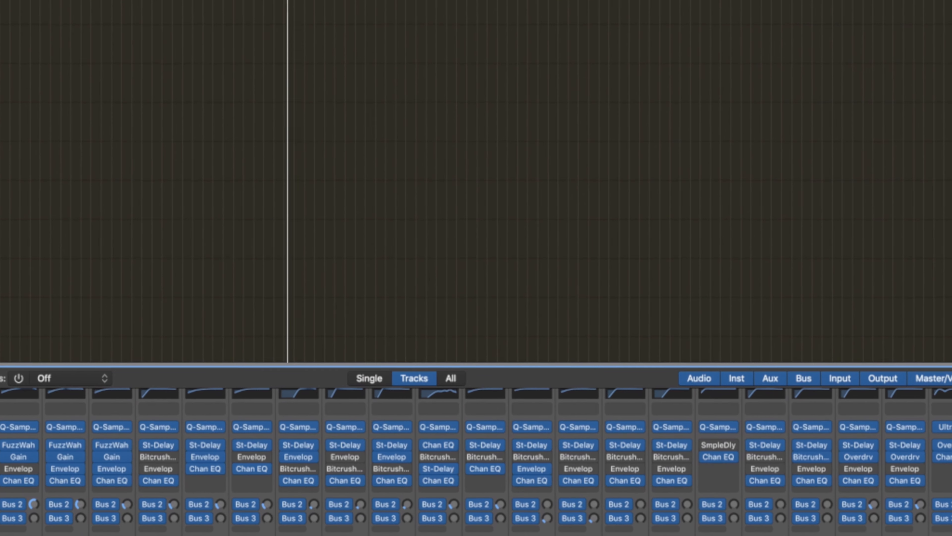
key(v)
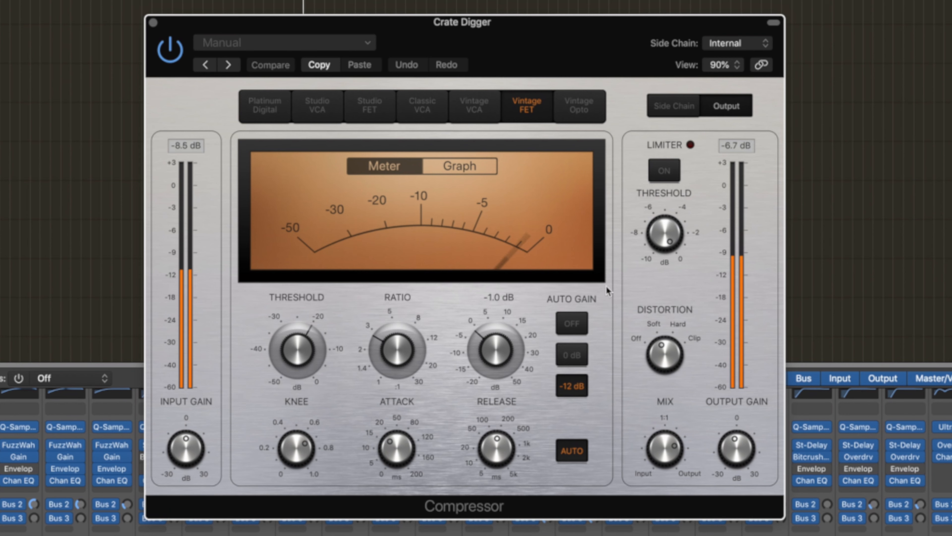
click(663, 171)
drag(667, 238, 667, 249)
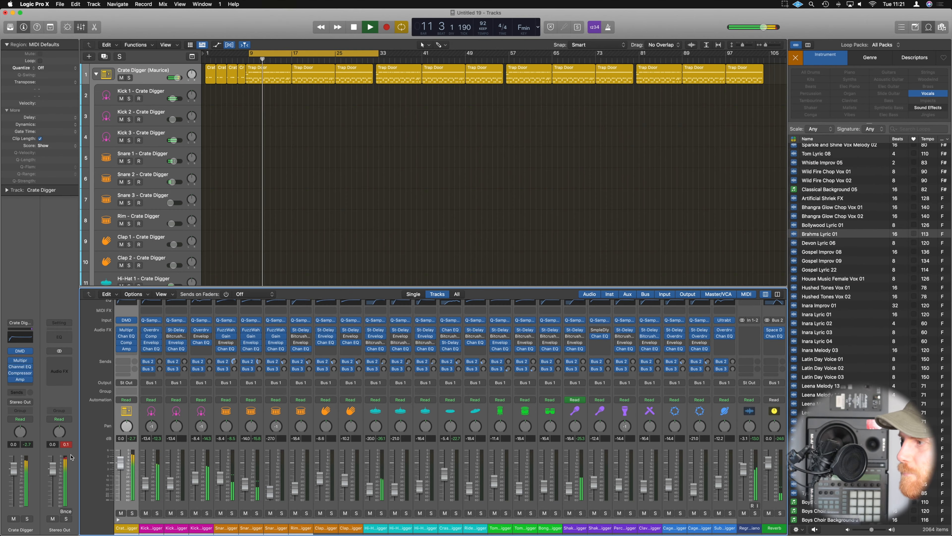
click(66, 444)
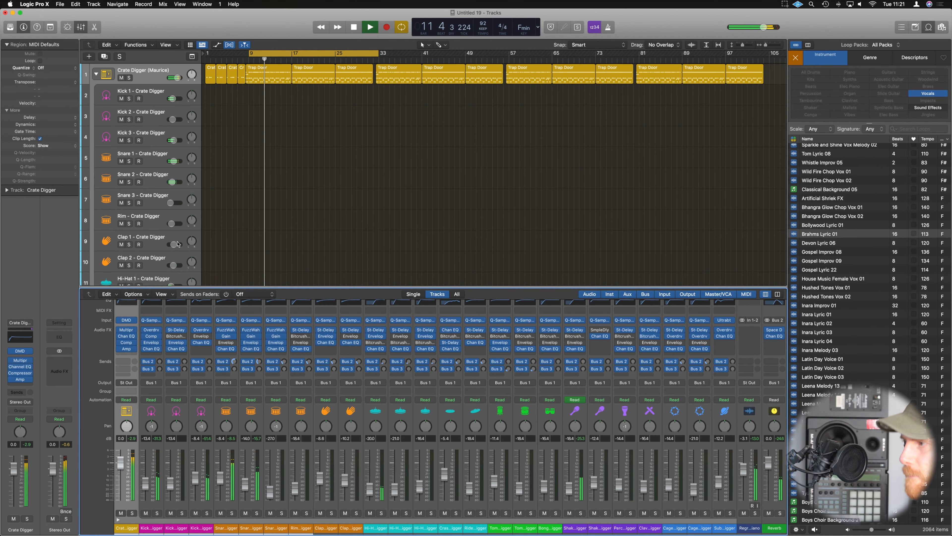
Collapse the Crate Digger drum stack, loop playback around the first chopped Regrets Piano section and solo that track.
key(x)
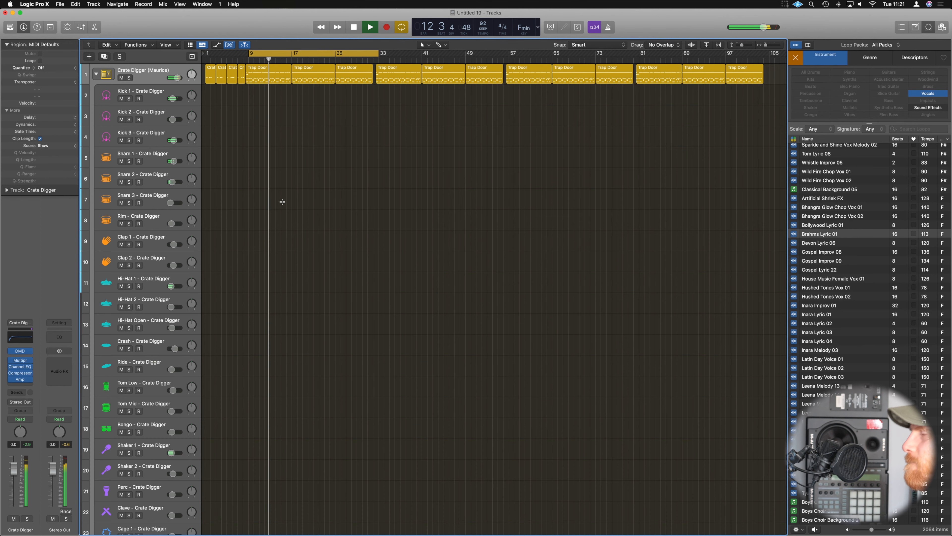
click(96, 74)
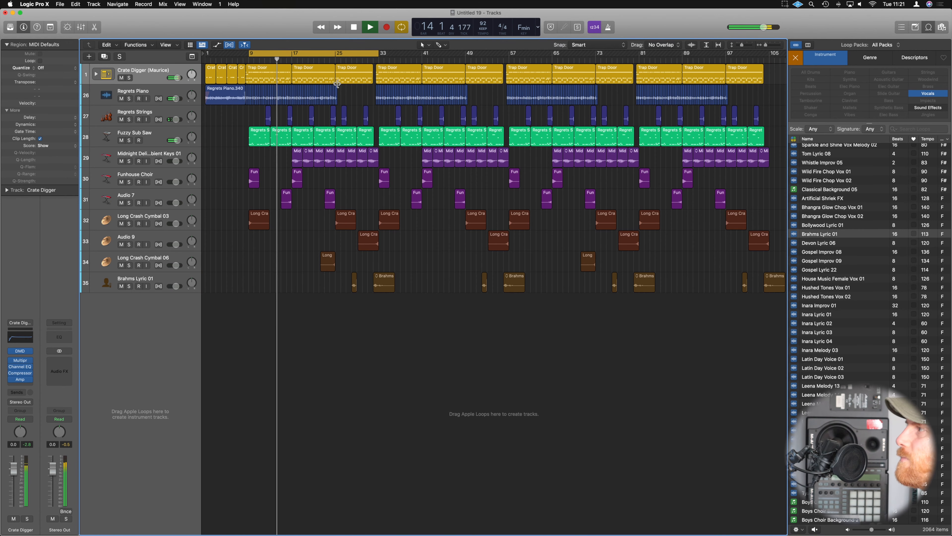
drag(341, 90, 247, 100)
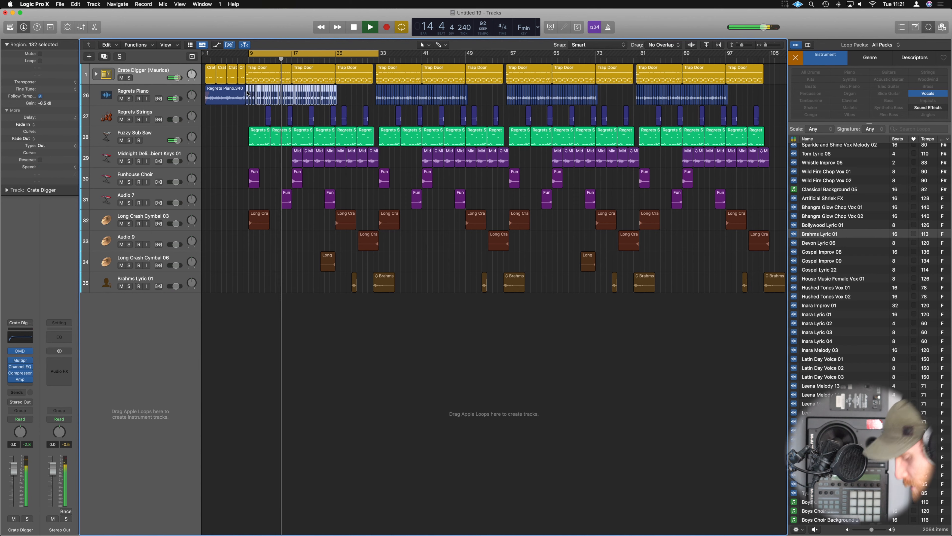
key(u)
key(ctrl+s)
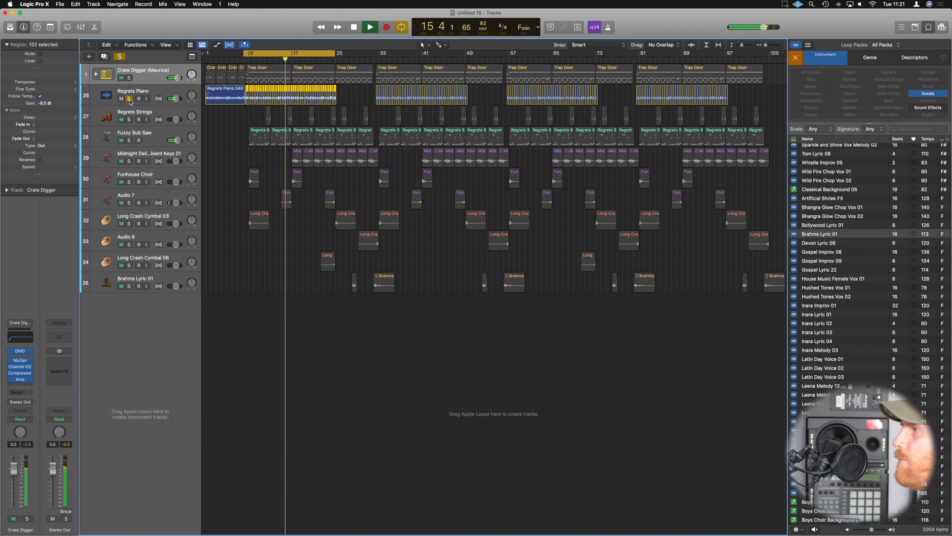
click(785, 5)
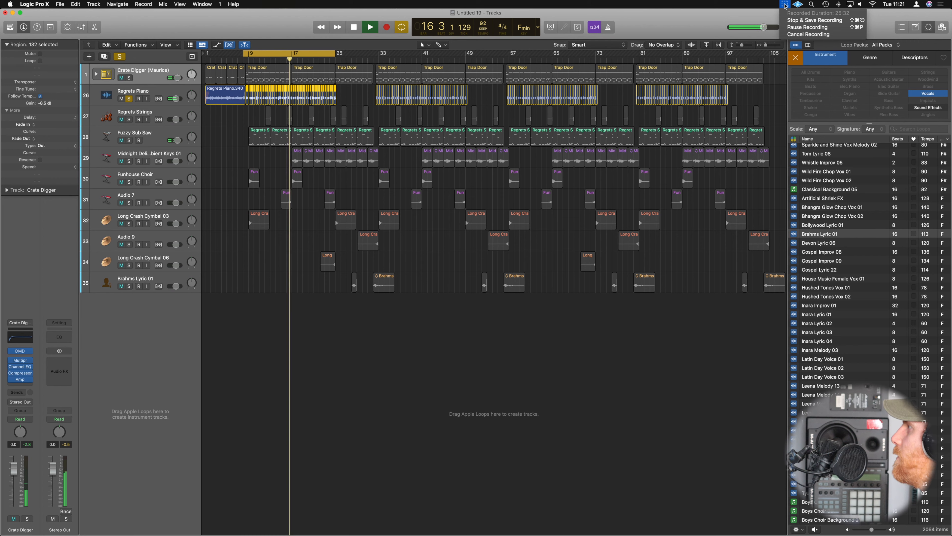
click(811, 27)
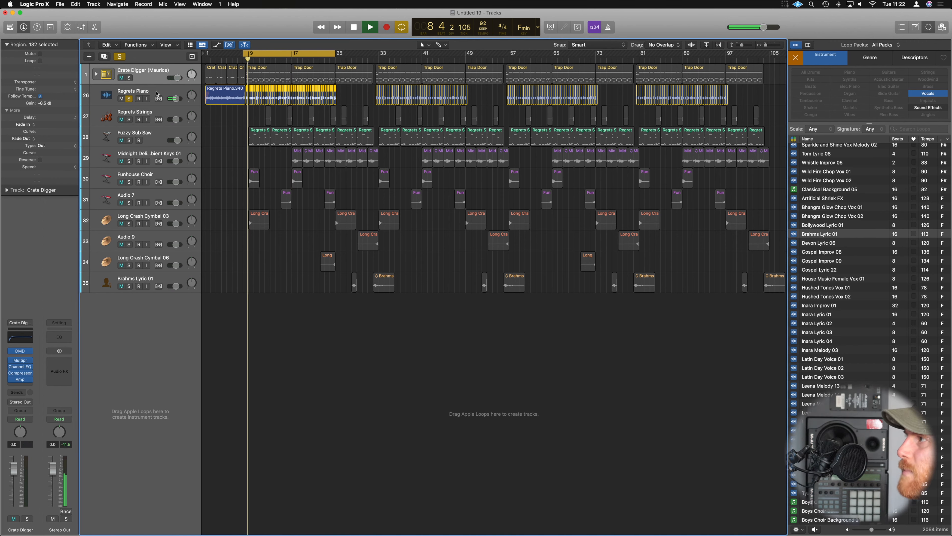
Add a Channel EQ to the Regrets Piano track and move its window clear of the piano regions.
click(156, 92)
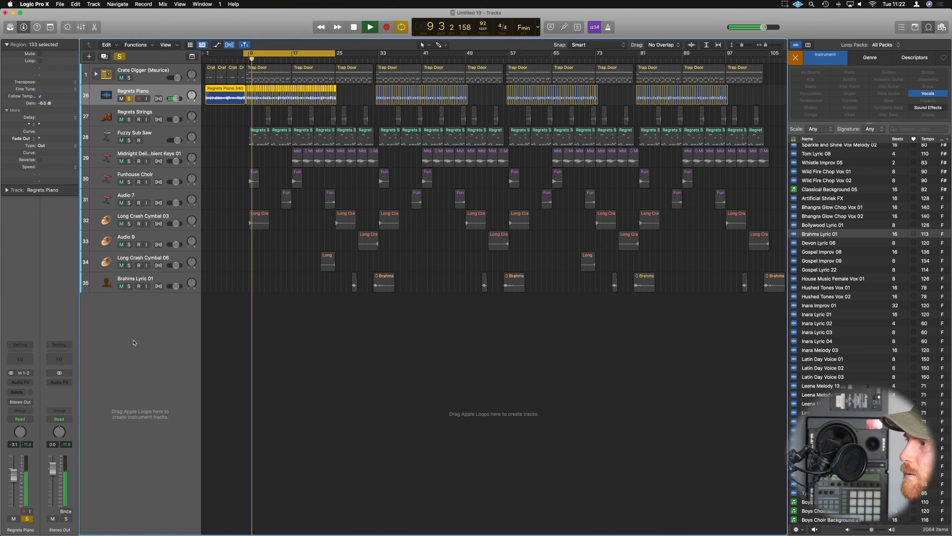
click(19, 361)
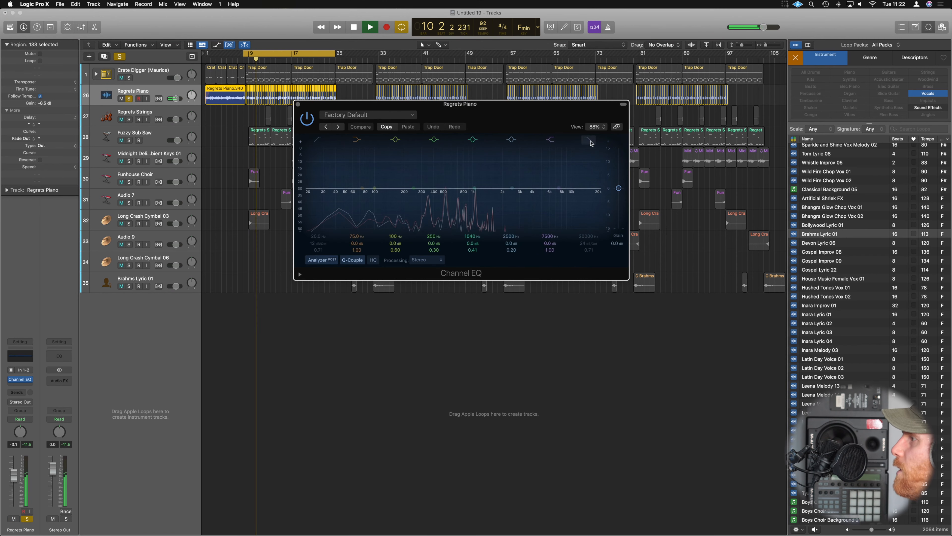
drag(488, 117, 531, 173)
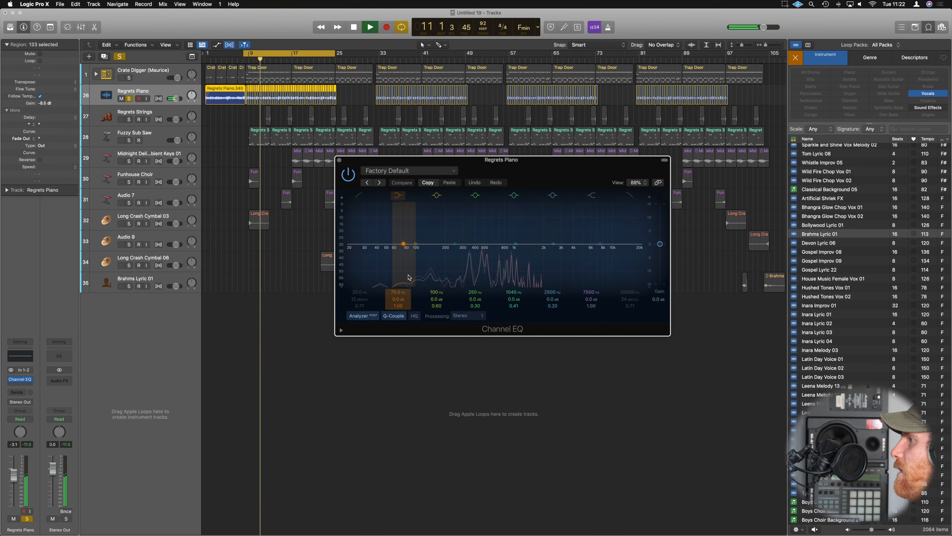
Try sweeping a high cut down to the low frequencies in the Regrets Piano Channel EQ.
click(632, 259)
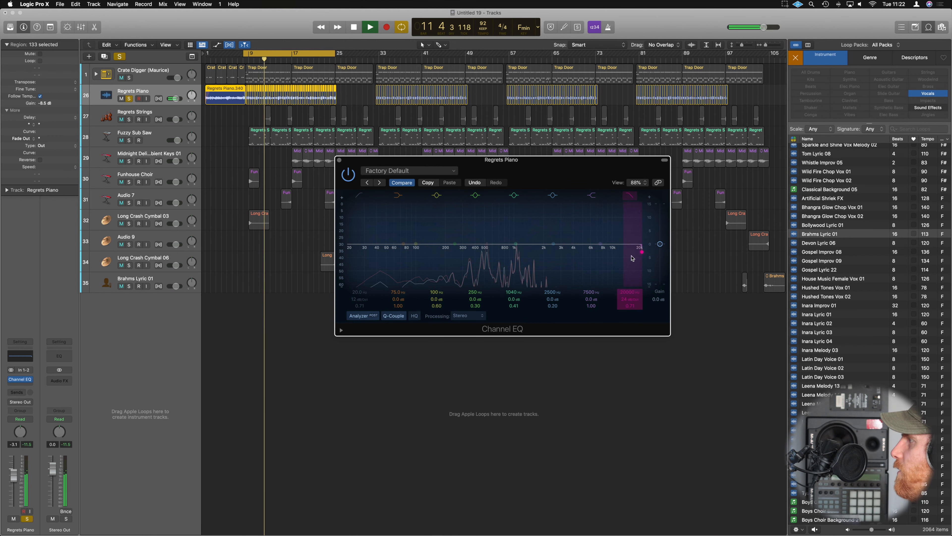
drag(632, 258, 483, 257)
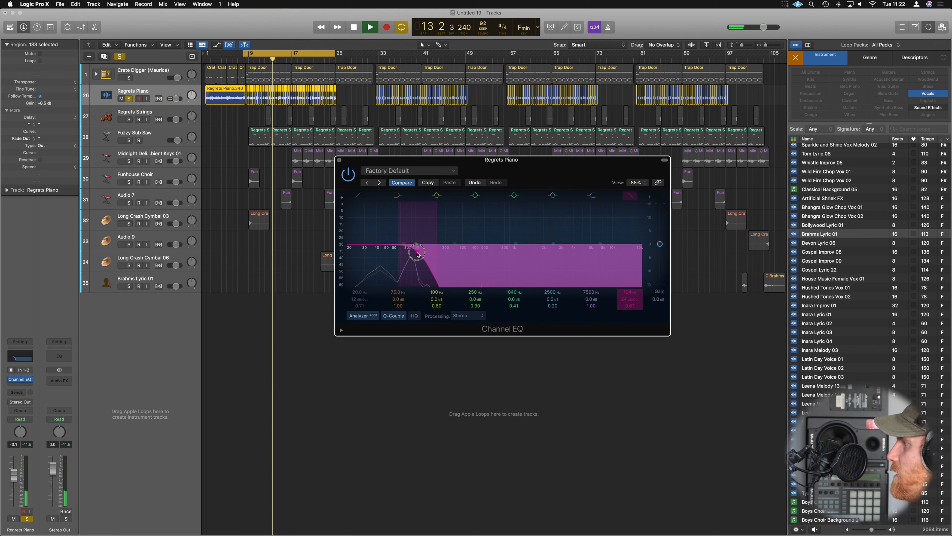
drag(417, 252, 641, 248)
click(630, 195)
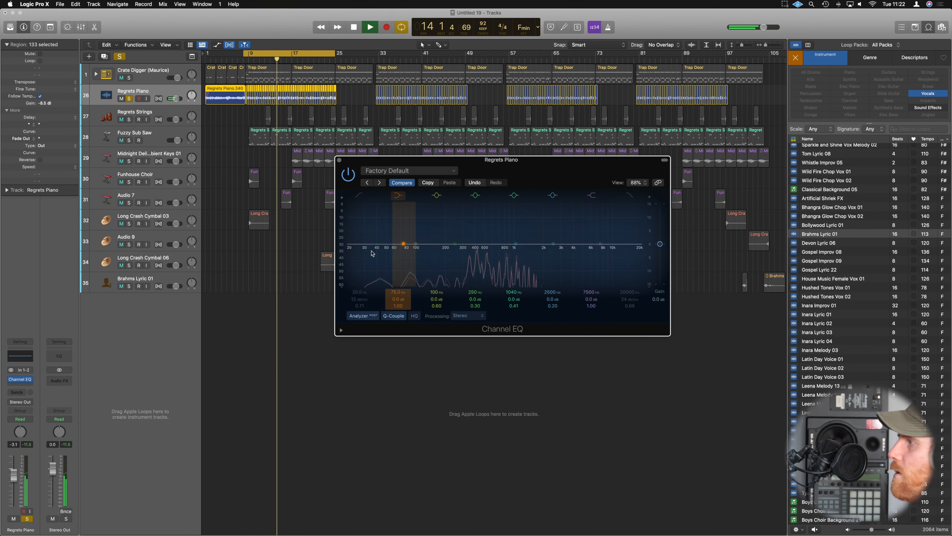
Apply a low cut at about 120 Hz to Regrets Piano and boost its upper mids by 1.6 dB at 2020 Hz.
click(360, 198)
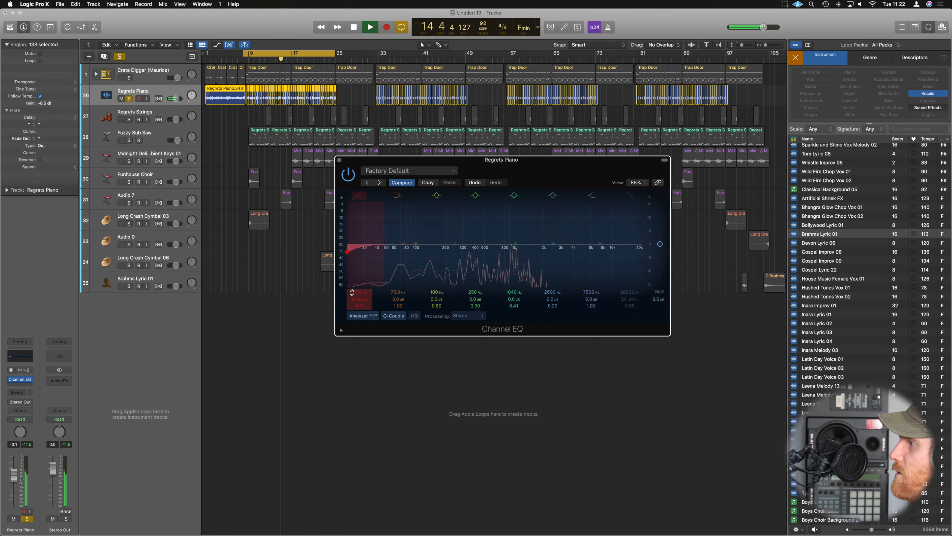
mouse_move(348, 250)
mouse_down()
mouse_move(493, 248)
mouse_move(424, 246)
mouse_up()
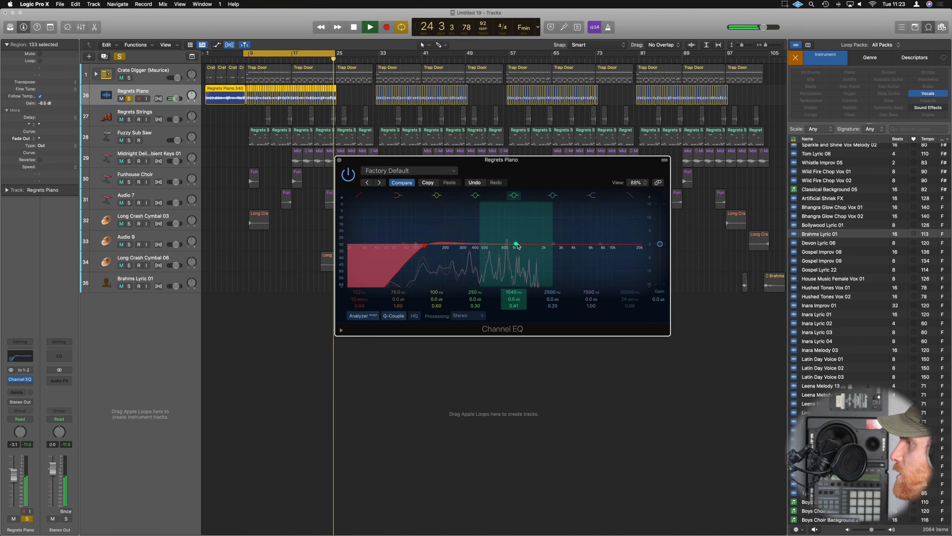
drag(516, 246, 545, 248)
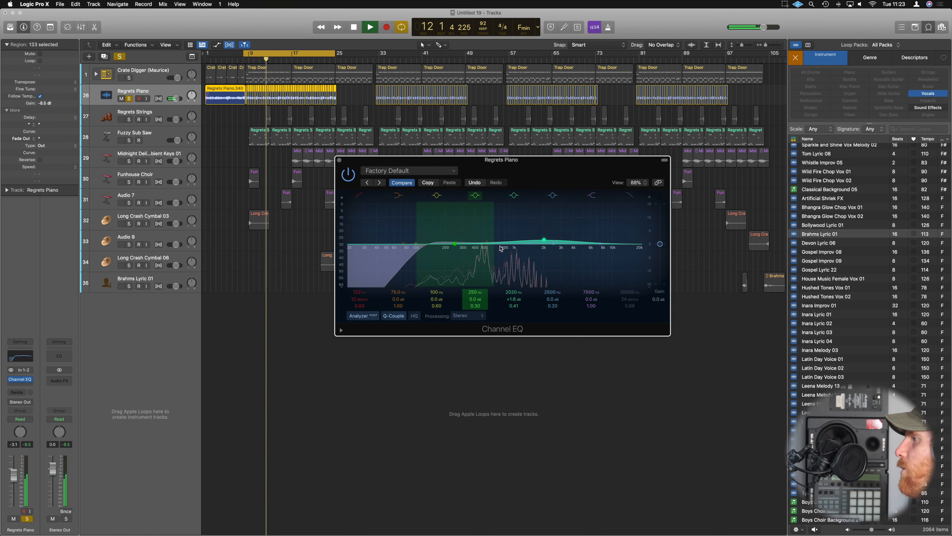
Cut Regrets Piano by 3.5 dB at 474 Hz with a Q of 4.00 and refine the upper-mid boost to 1.4 dB at 2340 Hz.
click(476, 197)
click(476, 196)
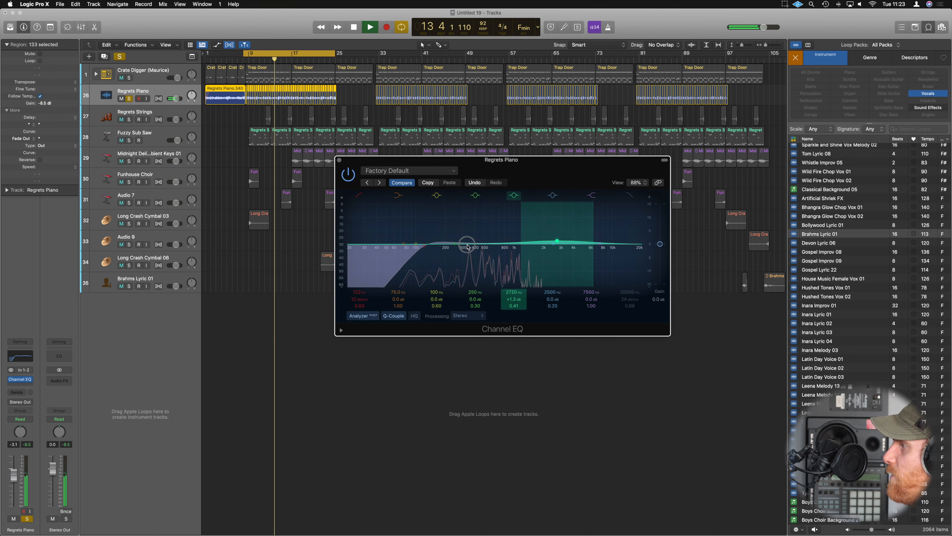
drag(462, 246, 483, 266)
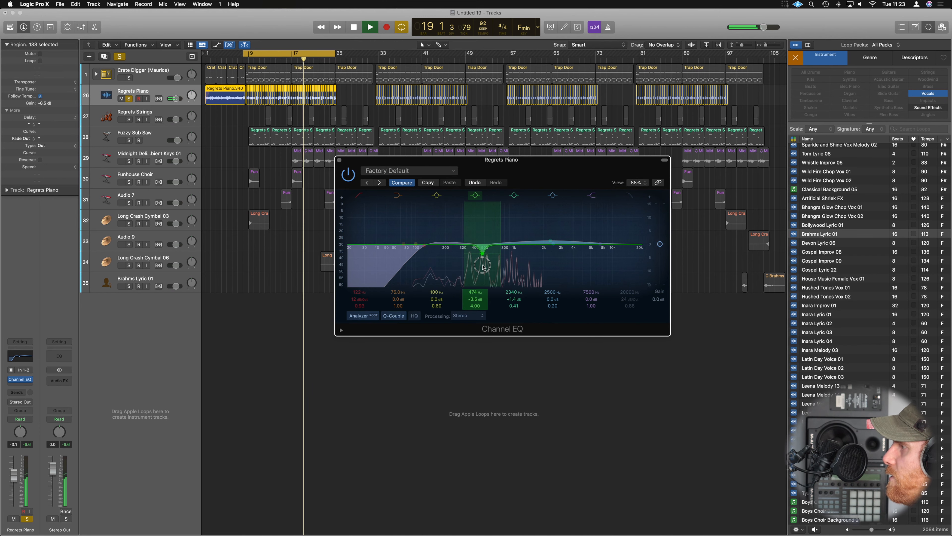
click(339, 160)
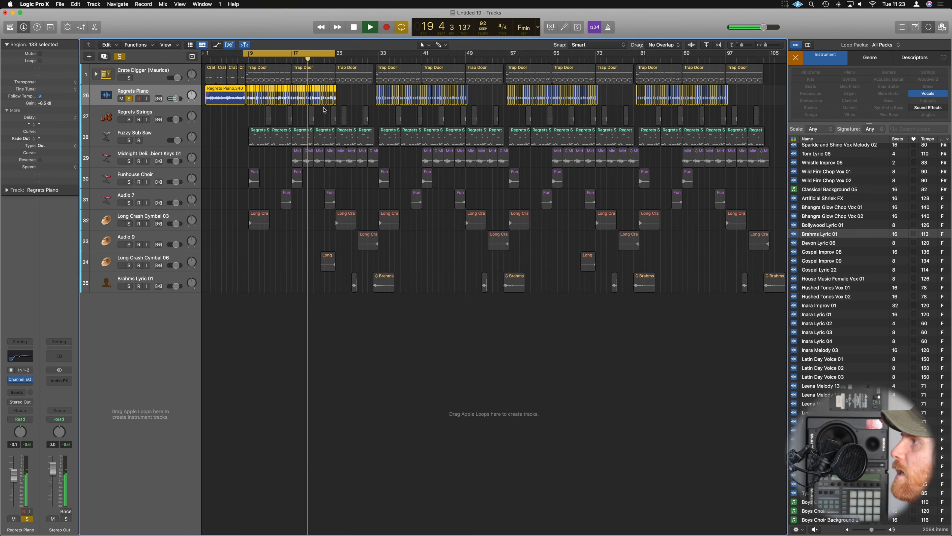
Set the fade-in and fade-out of all chopped Regrets Piano regions from bar 9 onward to 4 and play the result.
key(space)
drag(732, 89, 246, 91)
key(space)
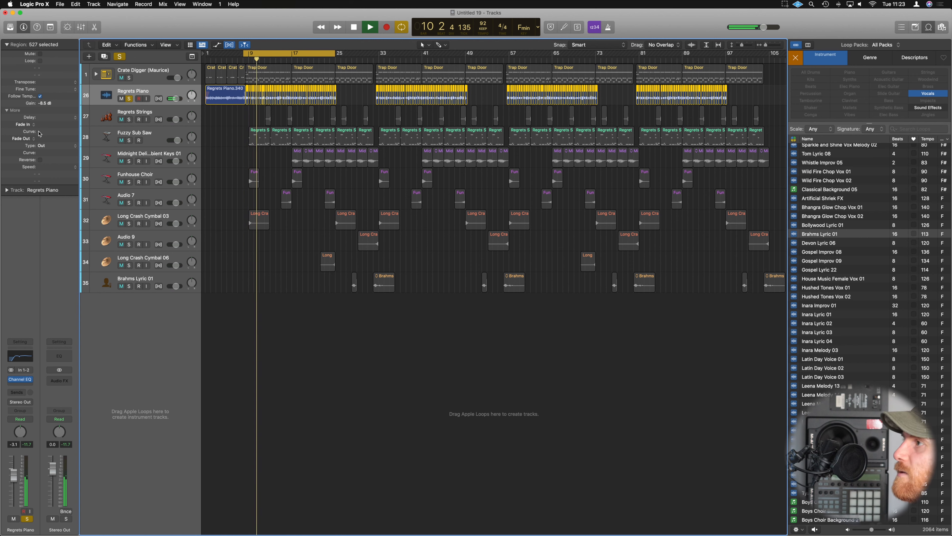
mouse_move(40, 125)
mouse_down()
mouse_move(47, 118)
mouse_move(45, 135)
mouse_up()
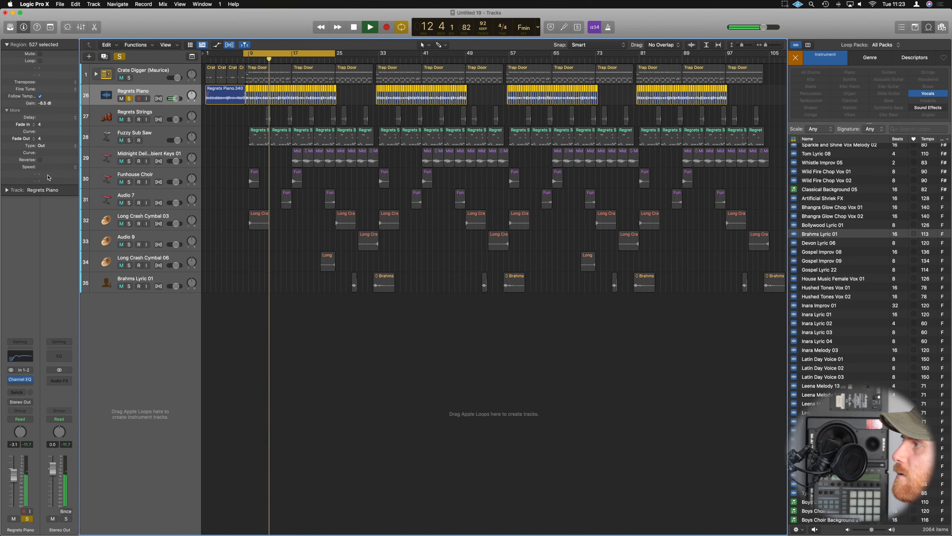
key(space)
key(space)
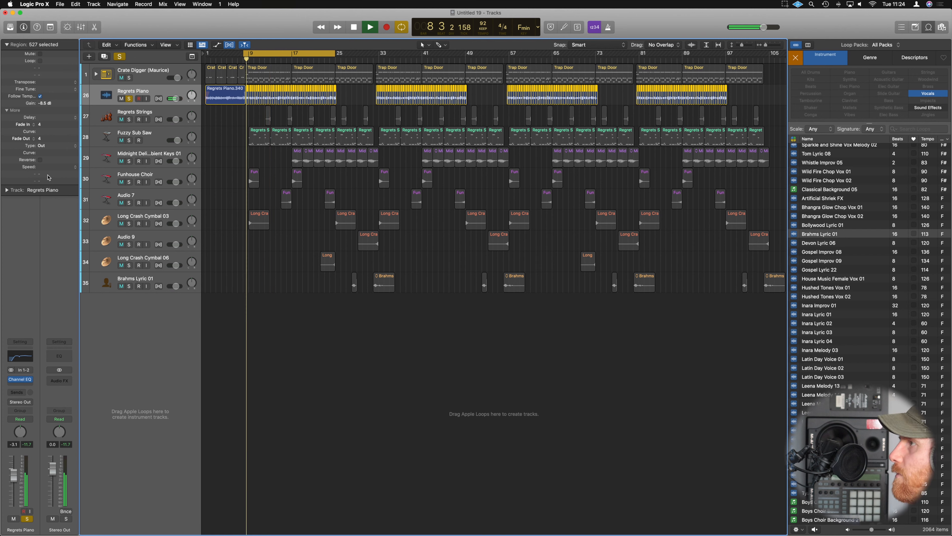
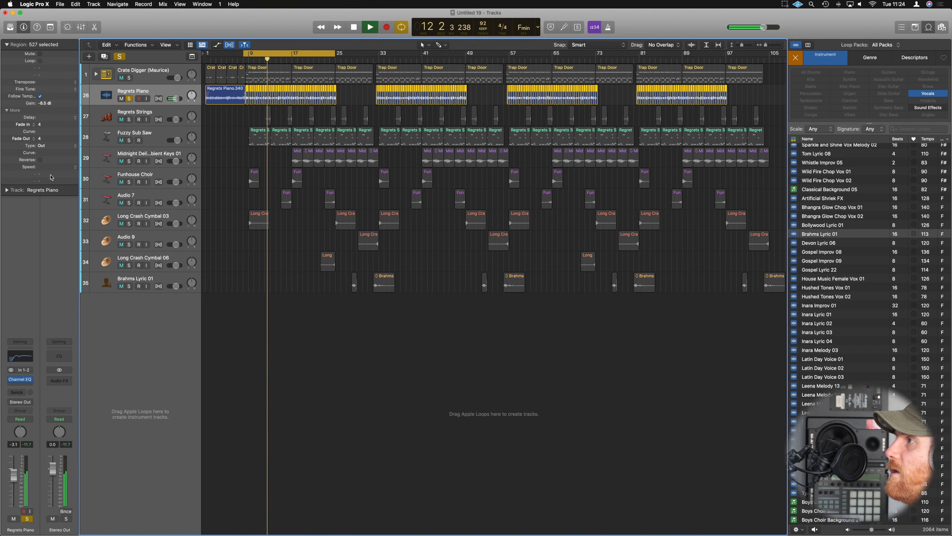
Compare Regrets Piano in the full mix and soloed, and stop playback.
click(129, 98)
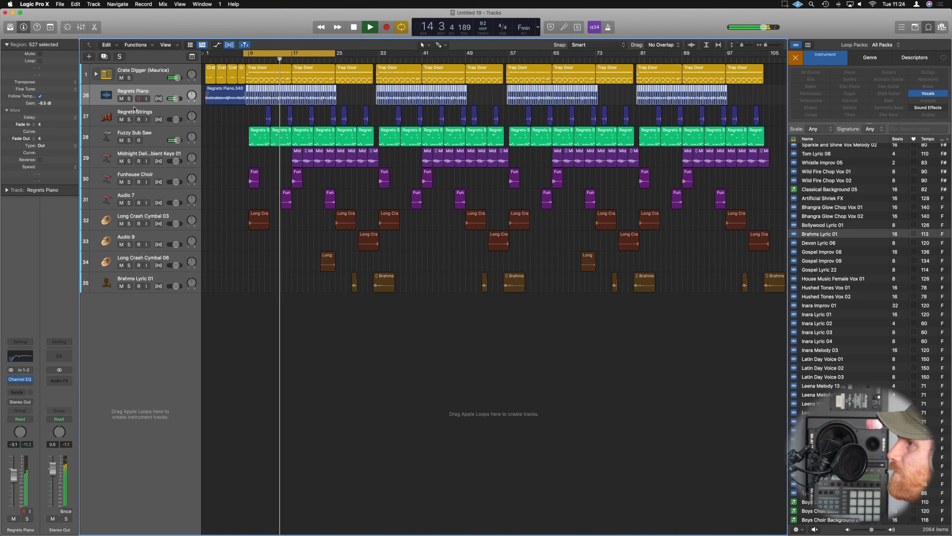
click(129, 99)
key(space)
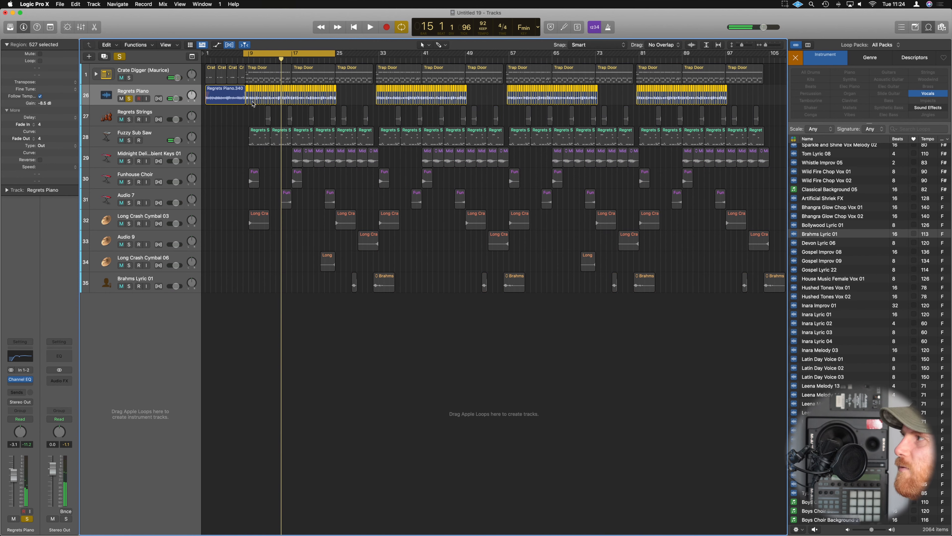
Start the cycle range at bar 9 and play the soloed Regrets Piano regions from there.
drag(245, 55, 250, 55)
click(342, 92)
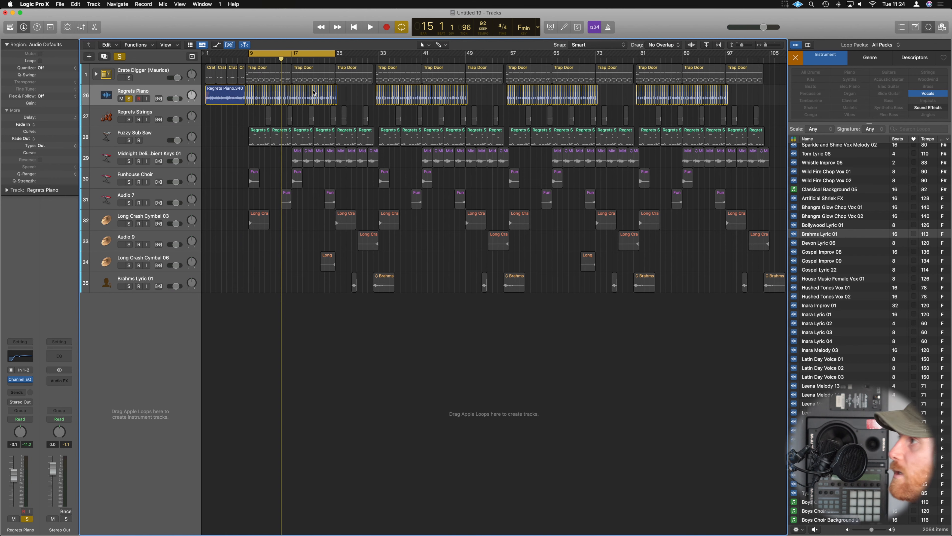
click(163, 91)
key(space)
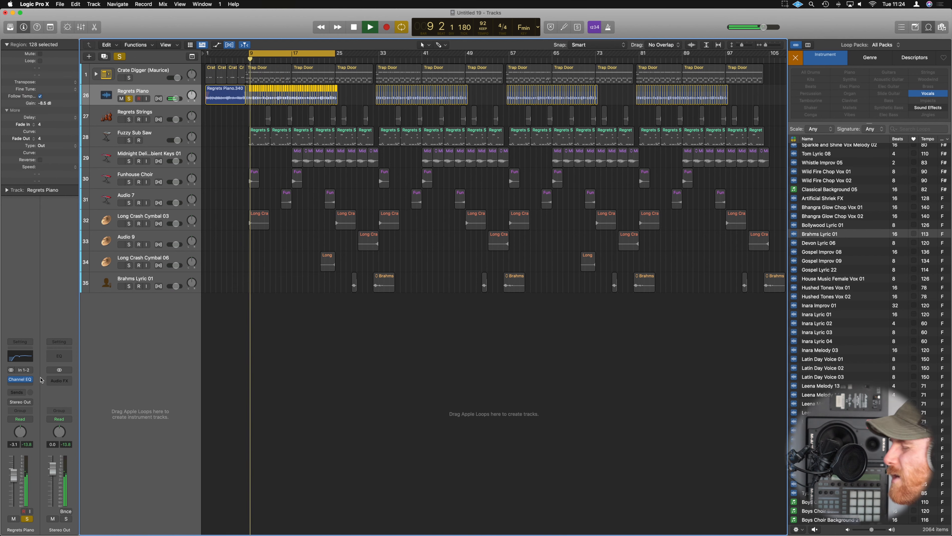
Add a Bitcrusher to Regrets Piano after the Channel EQ, keeping its window clear of the piano regions.
click(29, 385)
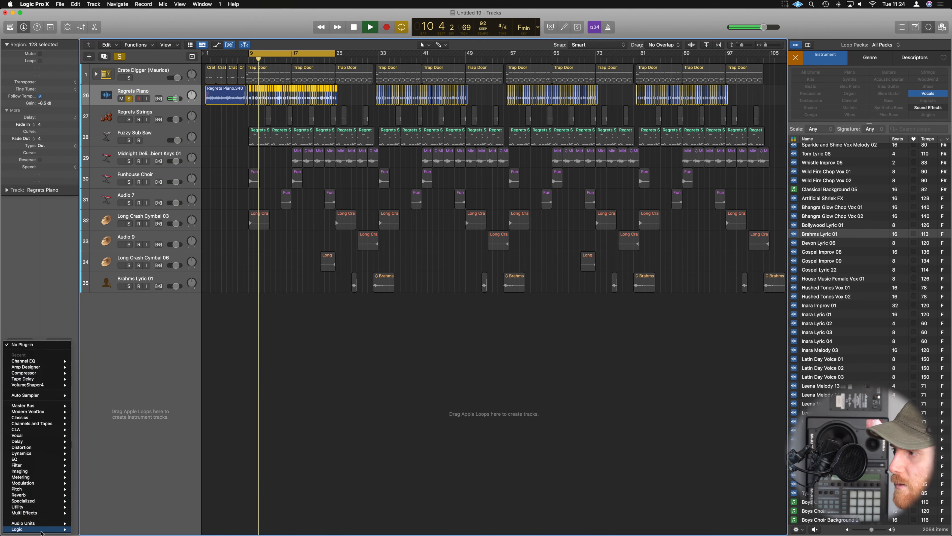
mouse_move(56, 529)
mouse_move(101, 464)
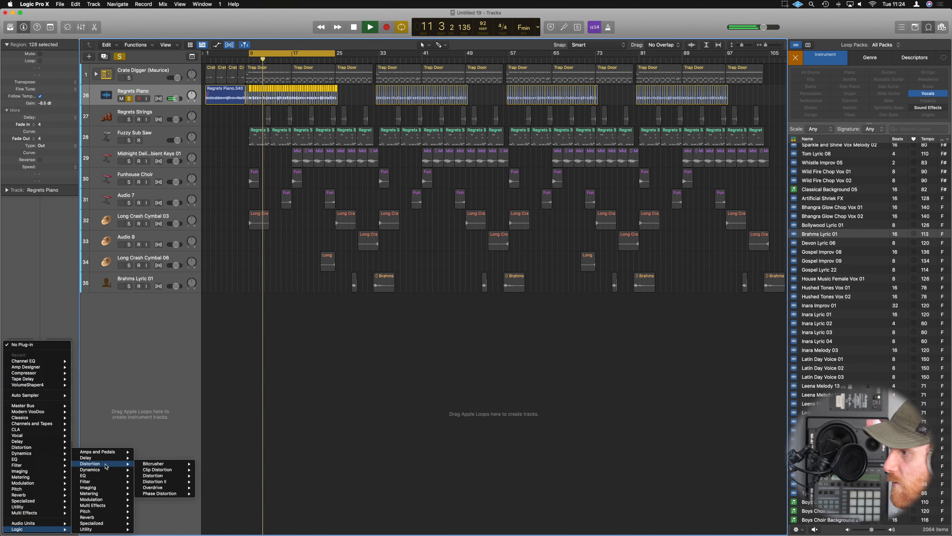
mouse_move(182, 466)
click(211, 464)
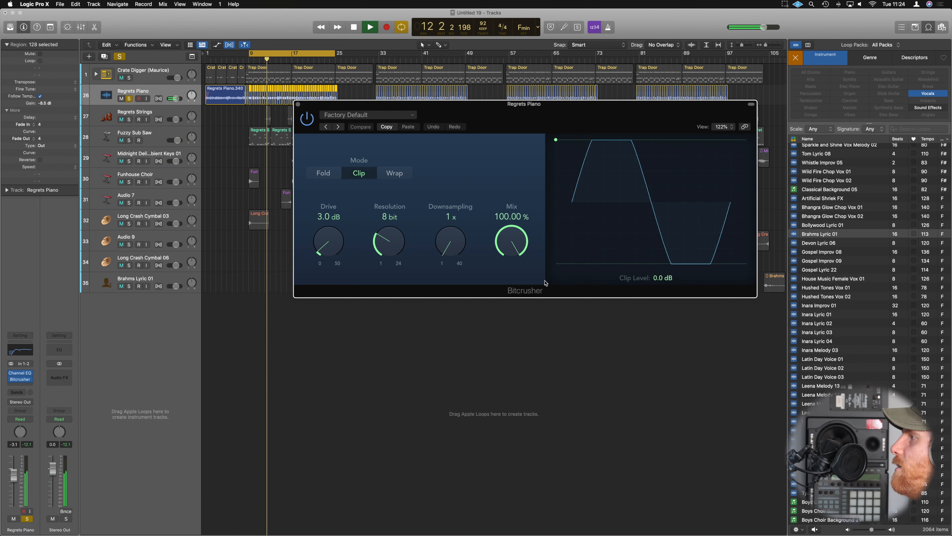
drag(574, 114, 573, 207)
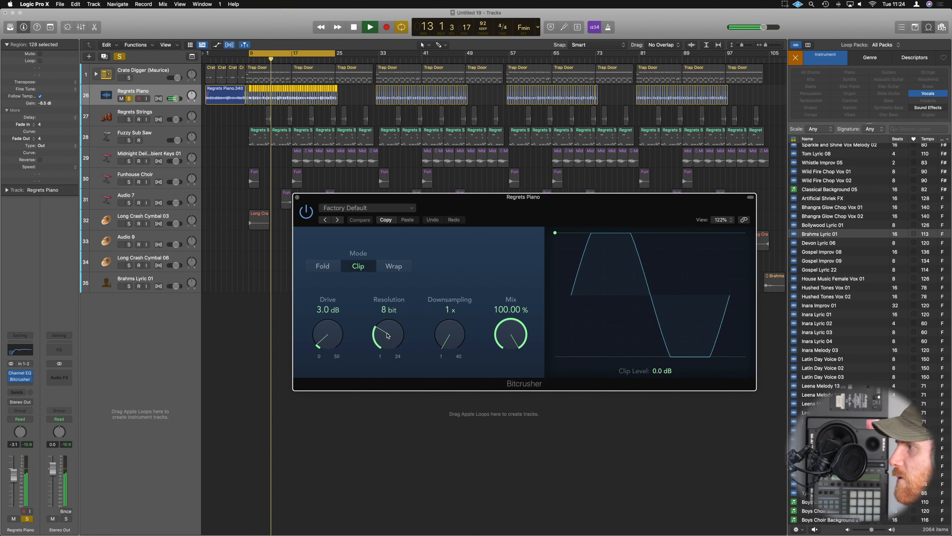
Set the Regrets Piano Bitcrusher to 1.0 dB drive, 10 bit resolution and 2x downsampling, and close it.
drag(391, 344, 407, 293)
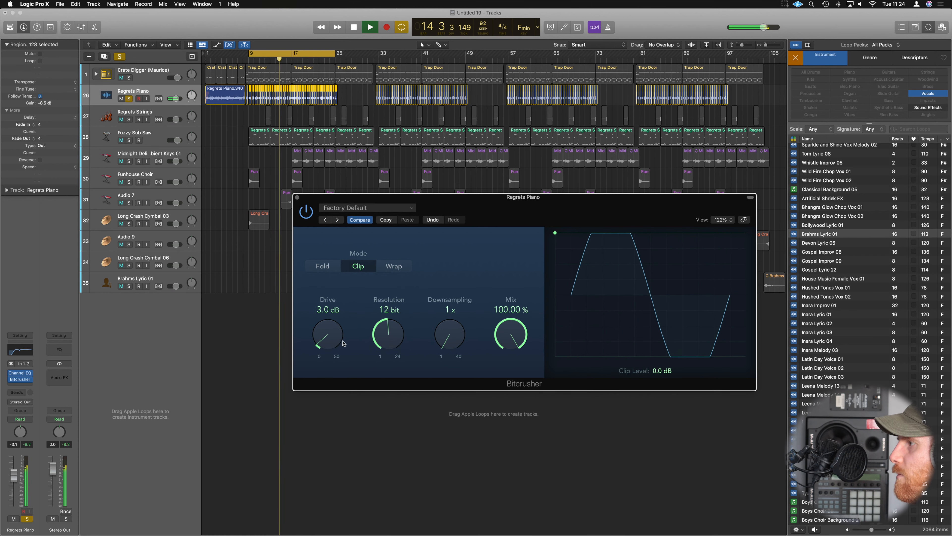
drag(344, 343, 338, 361)
drag(453, 336, 452, 335)
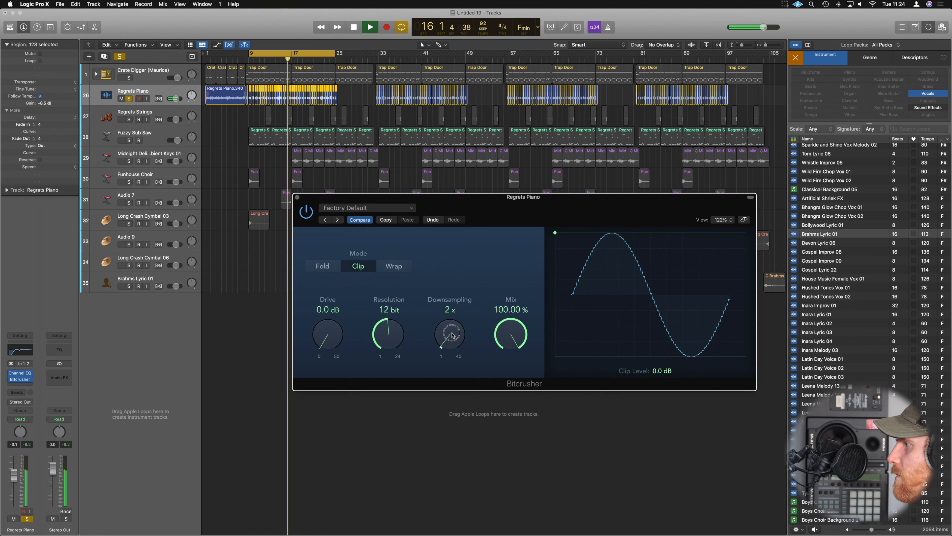
drag(327, 341, 328, 339)
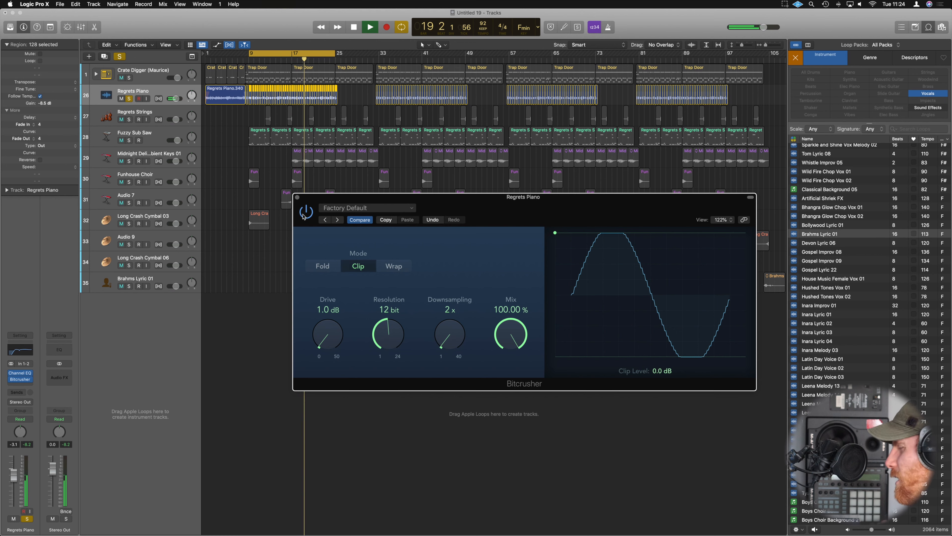
drag(390, 336, 390, 341)
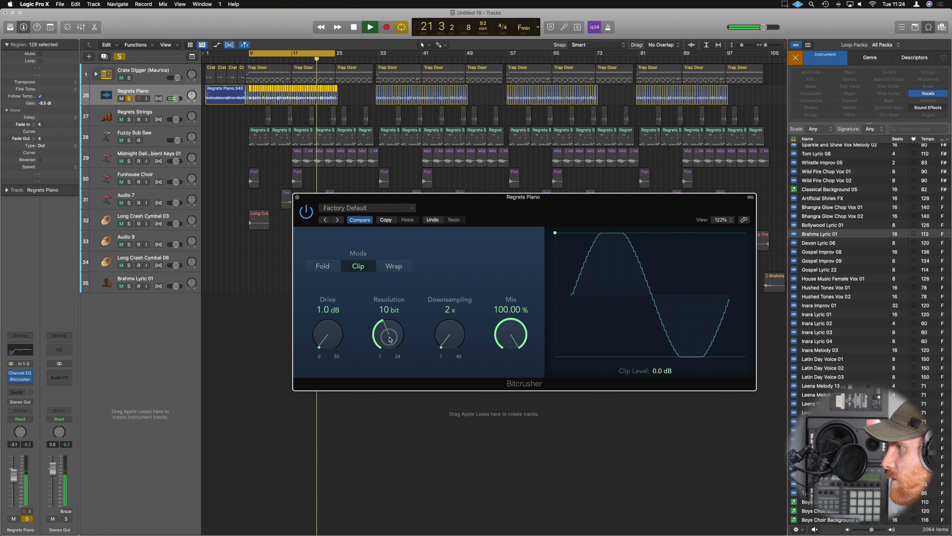
mouse_move(390, 339)
mouse_down()
mouse_move(389, 347)
mouse_move(393, 335)
mouse_up()
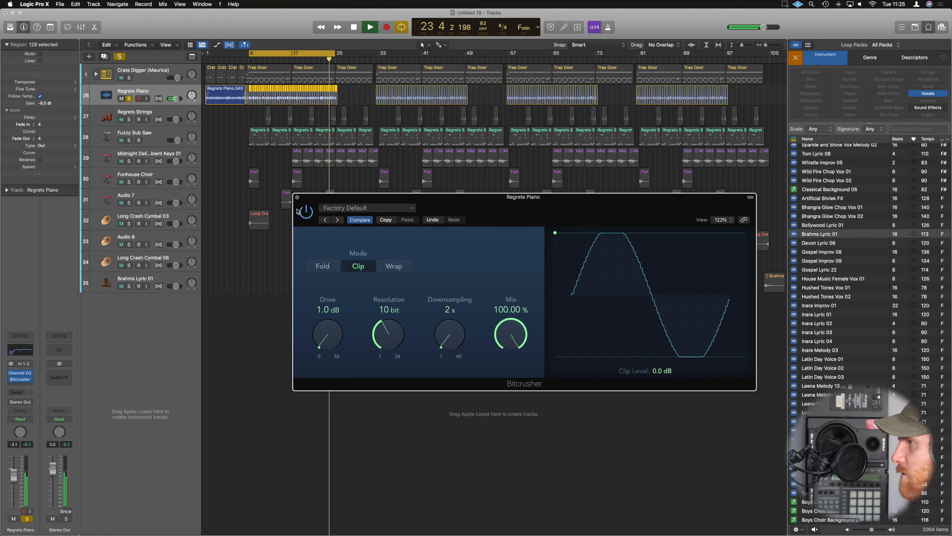
click(296, 197)
Unsolo Regrets Piano, clear the region selection and listen to the bitcrushed piano in the full mix.
click(128, 99)
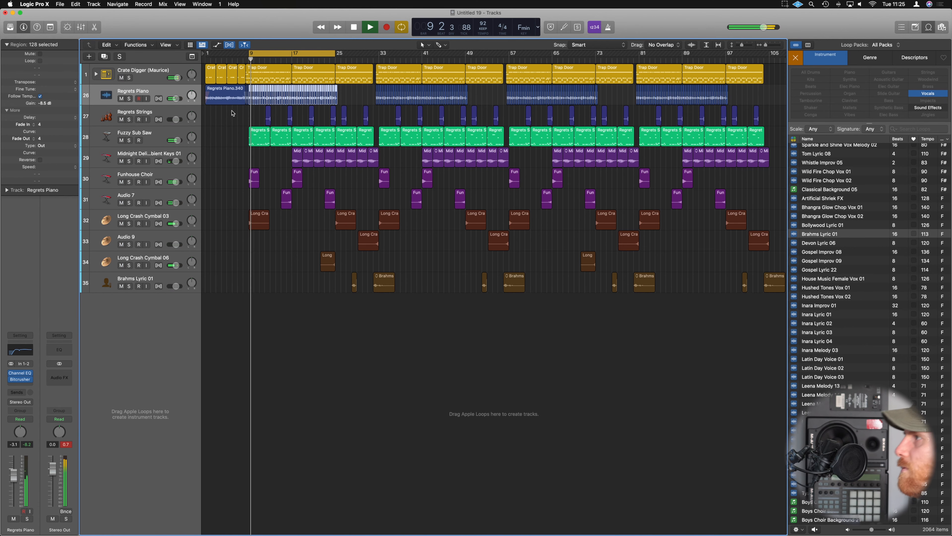
click(245, 110)
scroll(246, 109, up, 3)
scroll(246, 110, down, 3)
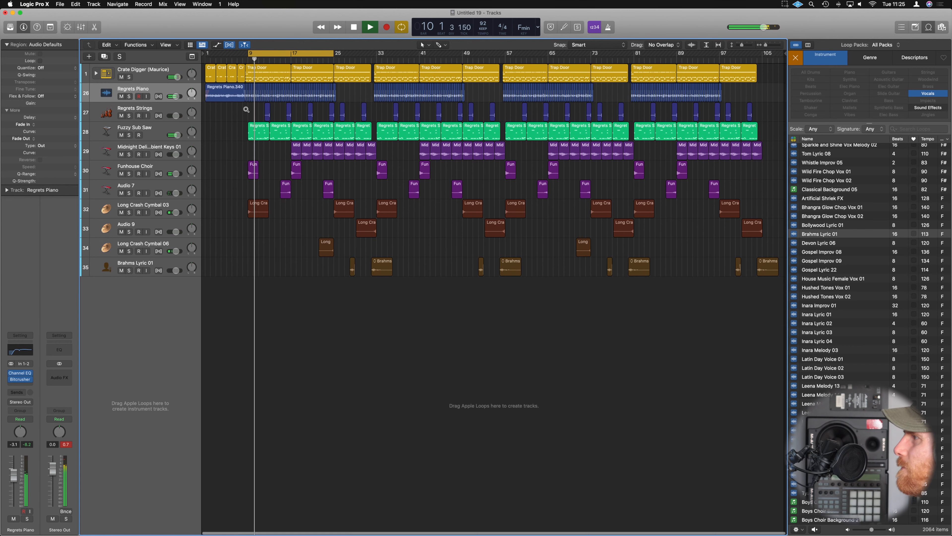
scroll(247, 109, up, 2)
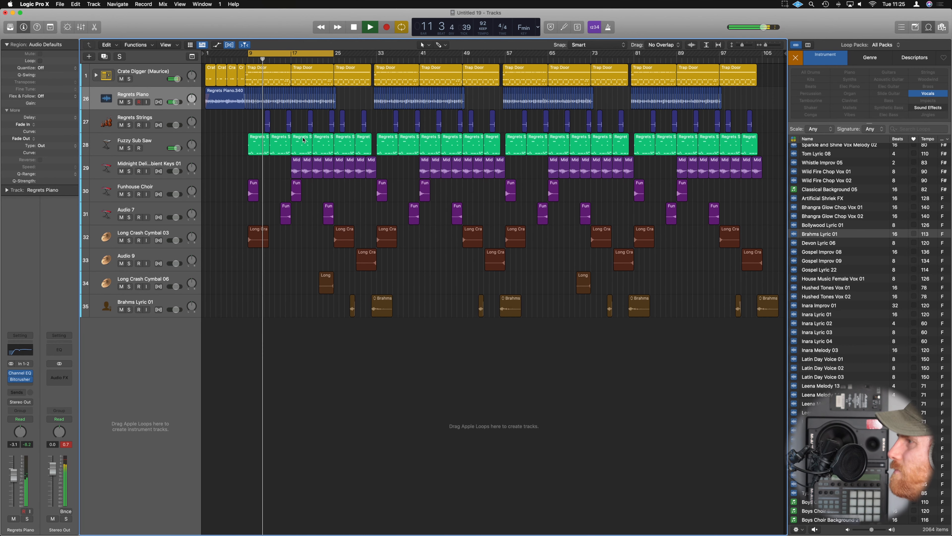
Cycle playback over the first Regrets Strings region within the full mix.
click(159, 138)
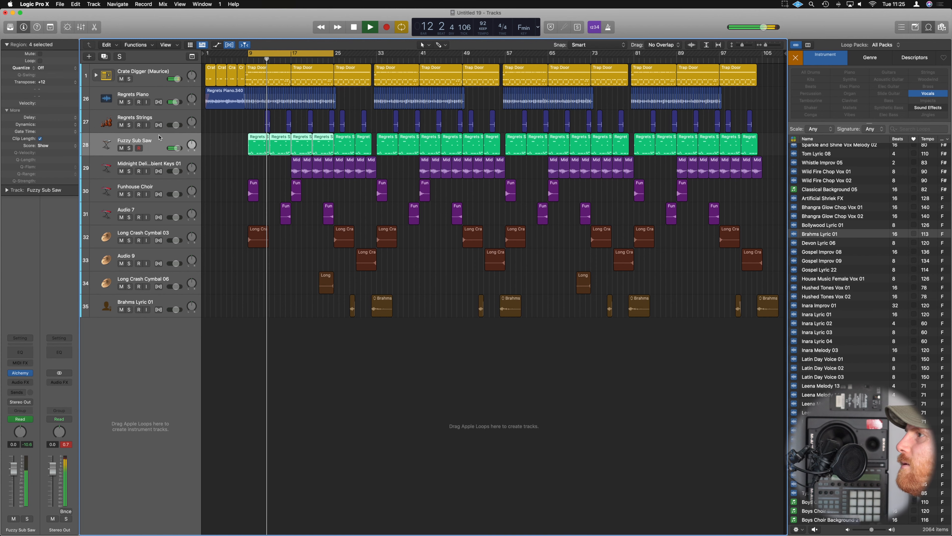
click(161, 119)
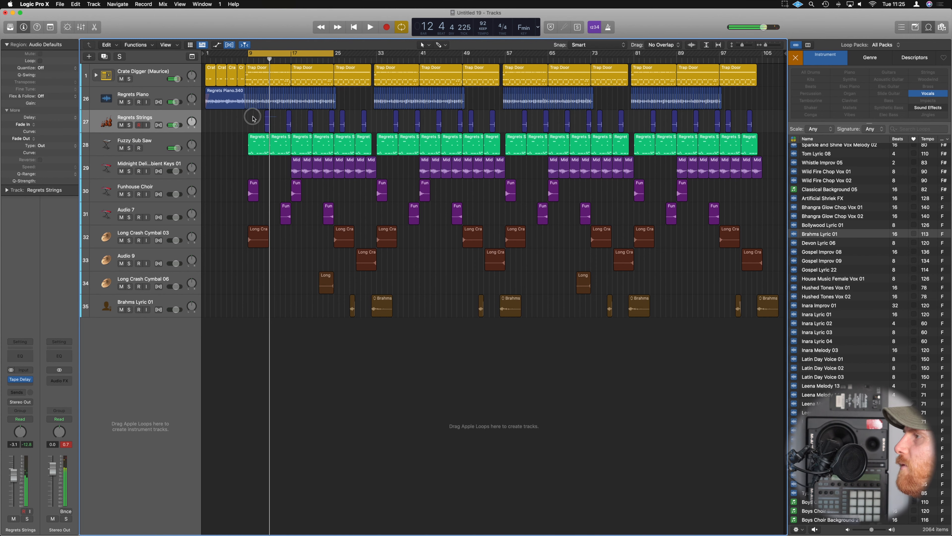
key(space)
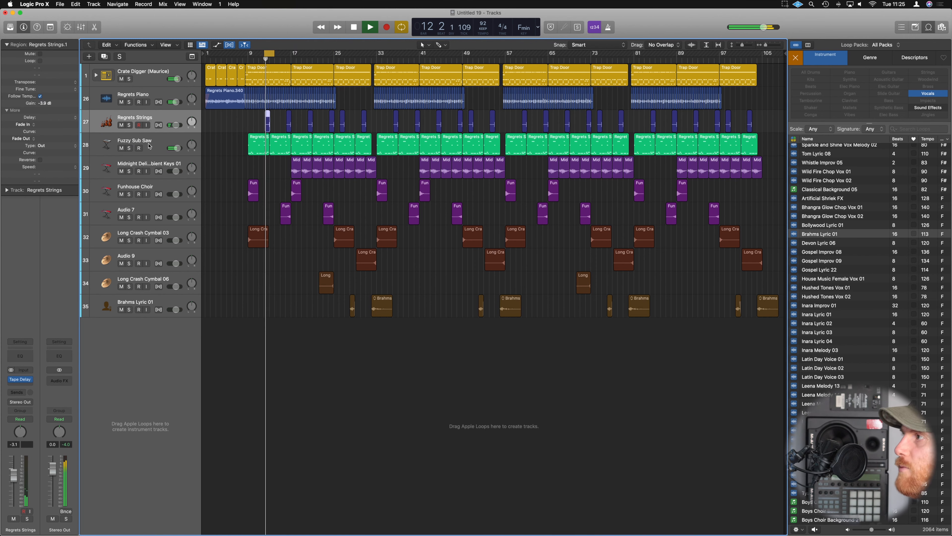
Add a Channel EQ with a low cut to Regrets Strings and adjust its mid band around 1100 Hz.
click(20, 357)
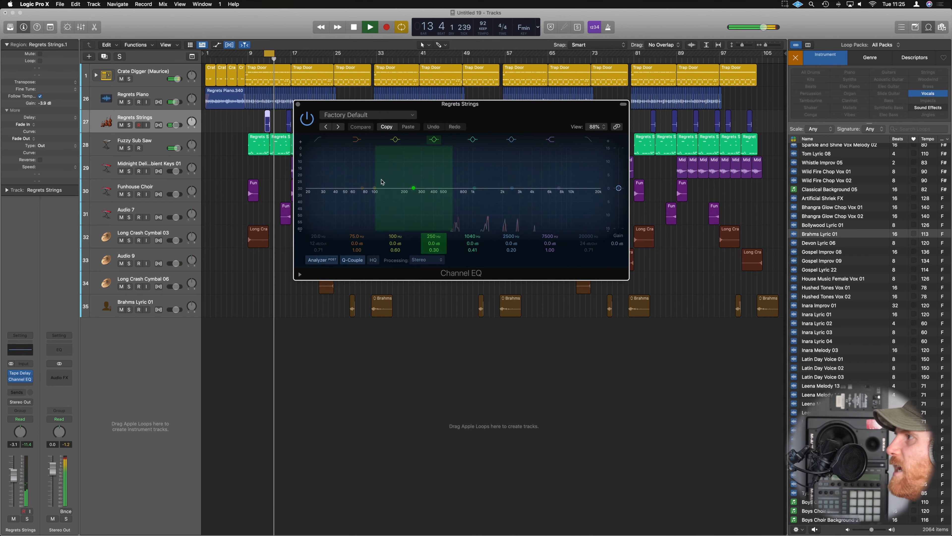
click(317, 140)
drag(307, 199, 480, 191)
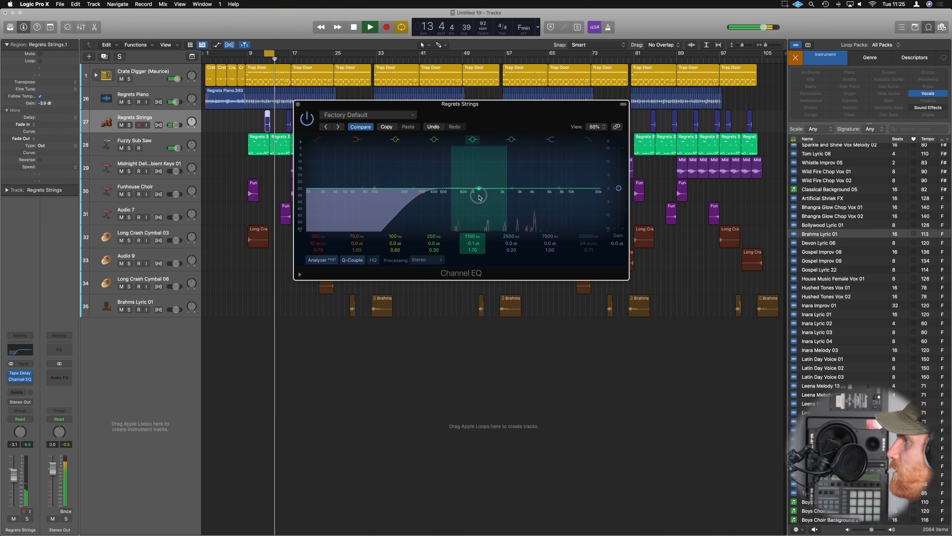
click(298, 104)
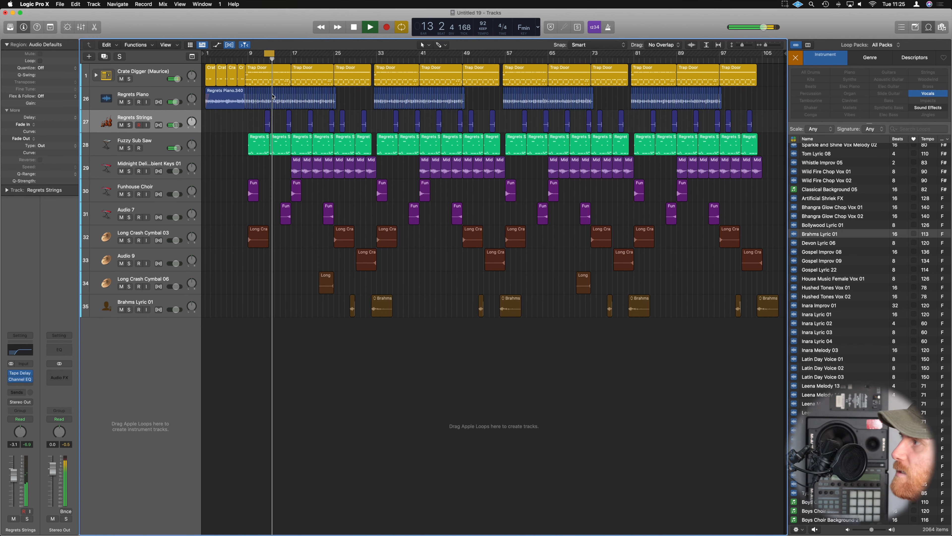
Solo Fuzzy Sub Saw and cycle playback over its first three regions.
key(space)
click(129, 148)
click(251, 144)
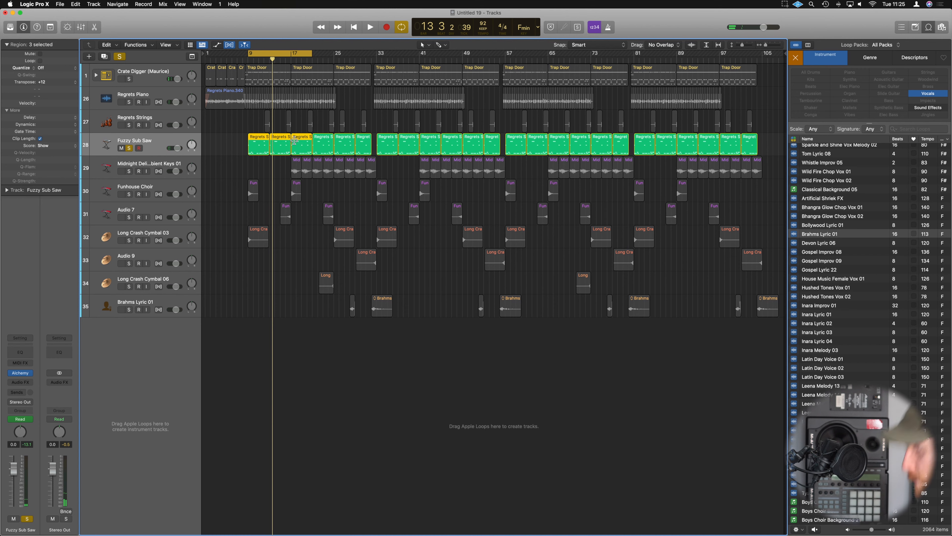
key(space)
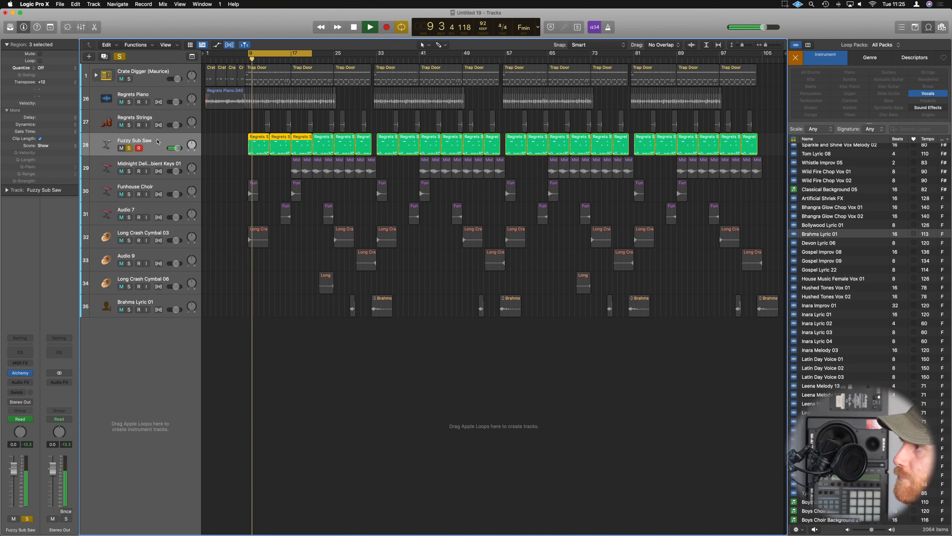
Add a Channel EQ to Fuzzy Sub Saw and cycle playback over its fourth region.
click(20, 352)
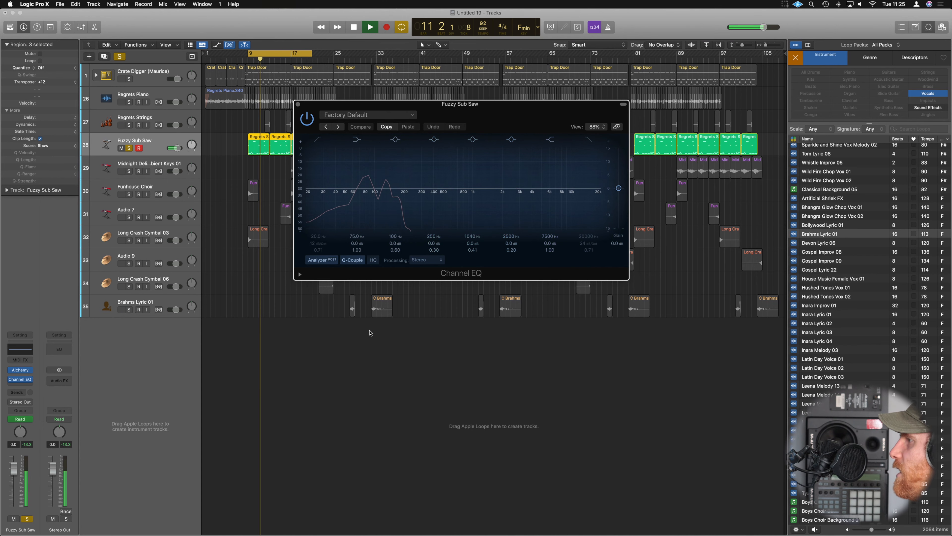
drag(412, 104, 441, 218)
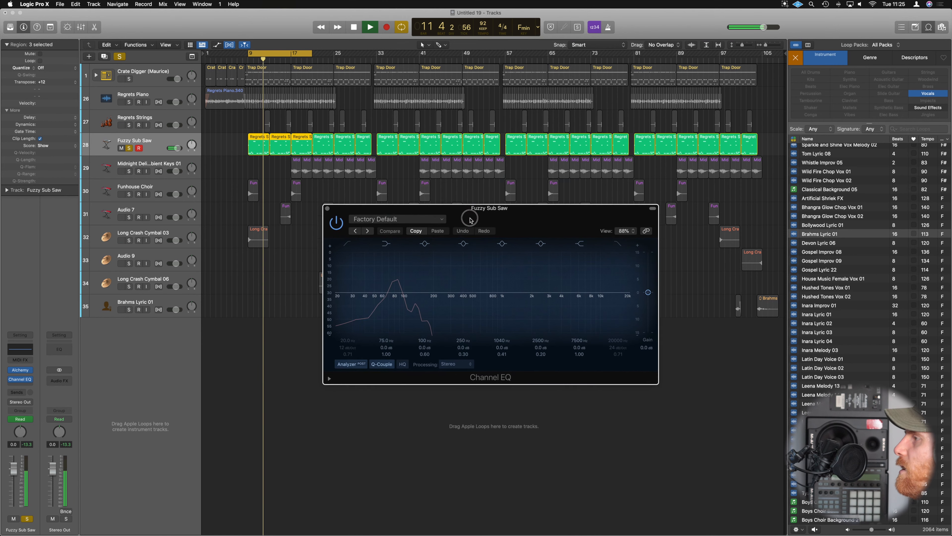
click(324, 139)
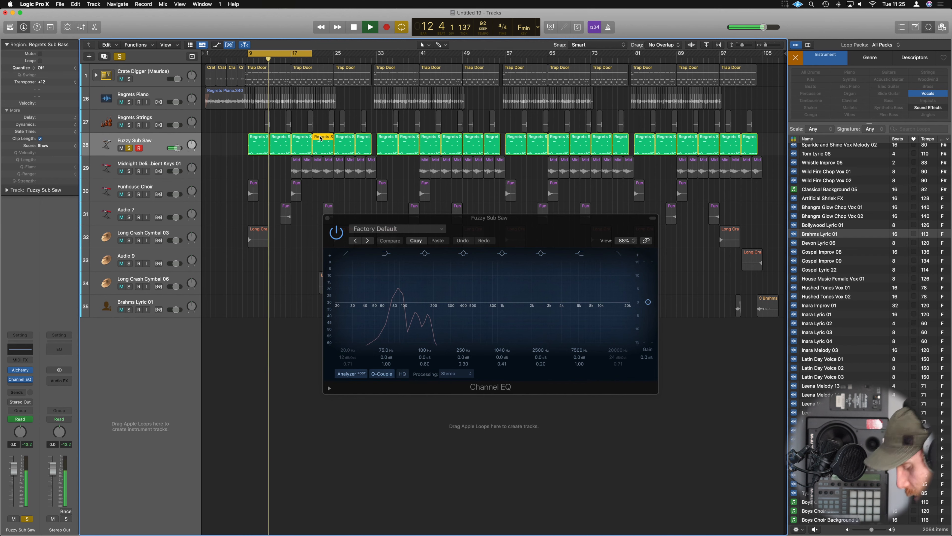
key(space)
key(space)
Apply a 24 dB/oct low cut to the lowest frequencies in the Fuzzy Sub Saw Channel EQ and close it.
drag(412, 218, 440, 179)
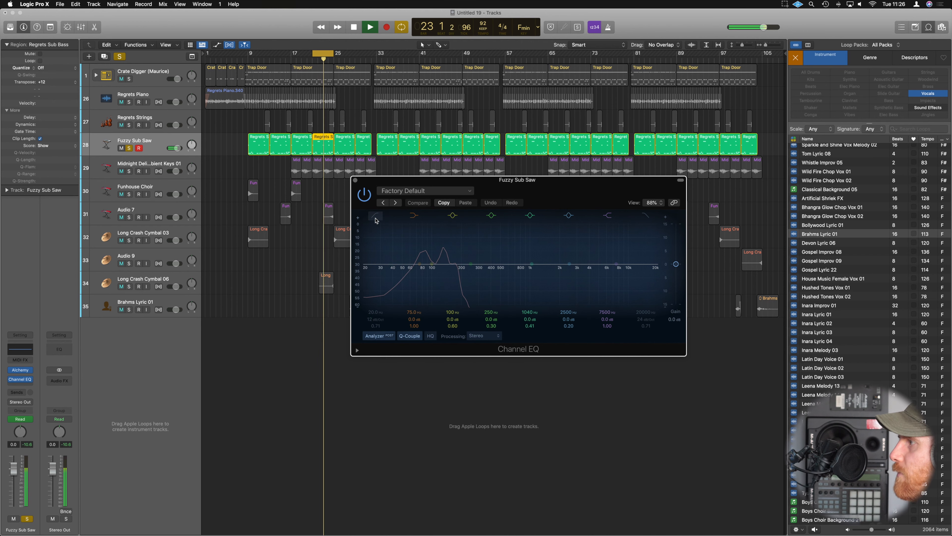
click(379, 300)
mouse_move(371, 313)
mouse_down()
mouse_move(371, 303)
mouse_move(367, 320)
mouse_move(371, 312)
mouse_up()
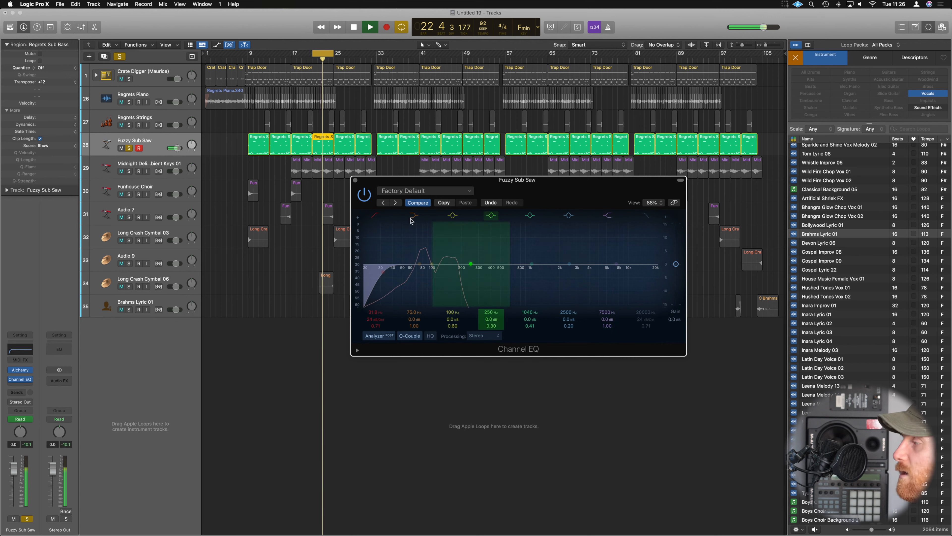
click(355, 180)
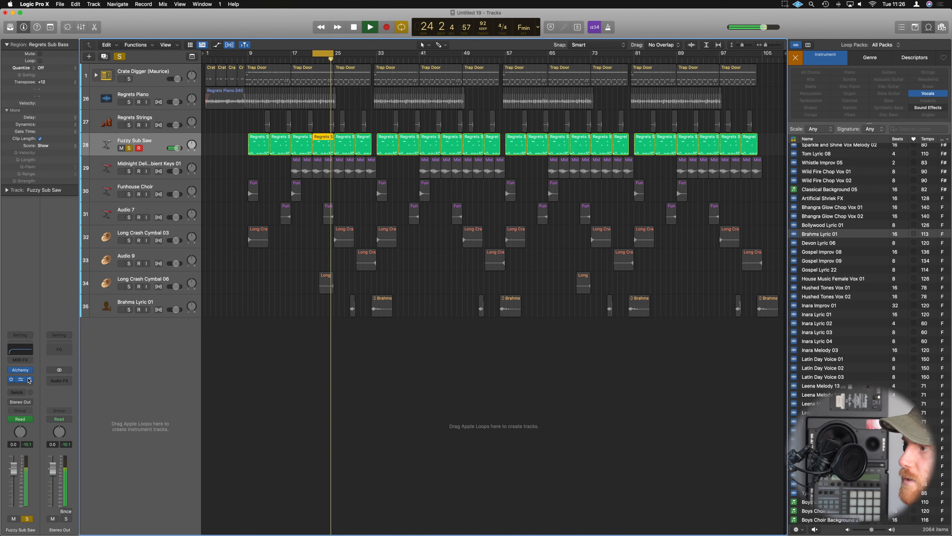
Add a Compressor to Fuzzy Sub Saw with auto gain off and adjust its threshold.
click(25, 342)
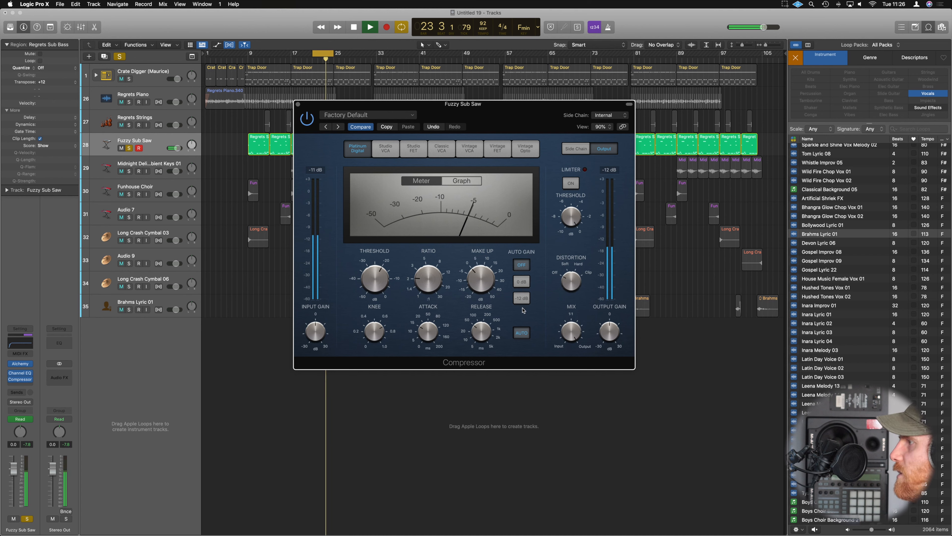
drag(381, 287, 385, 261)
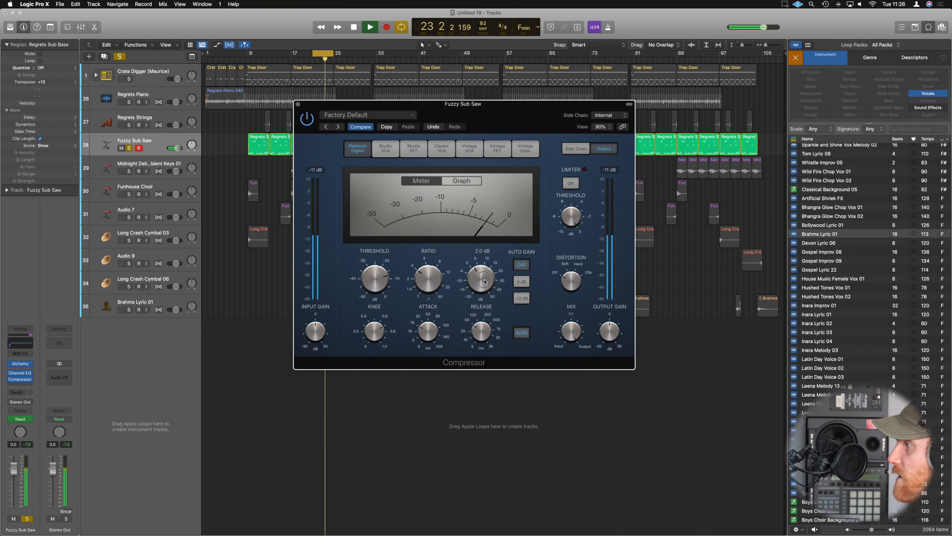
click(298, 104)
Unsolo Fuzzy Sub Saw and play the full mix with the cycle range set to bars 9 to 33.
click(129, 149)
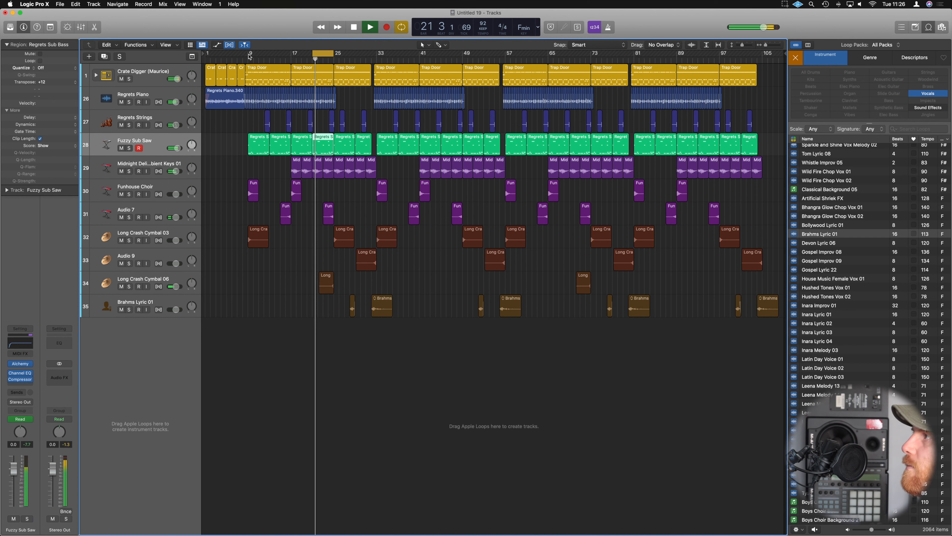
drag(249, 56, 378, 57)
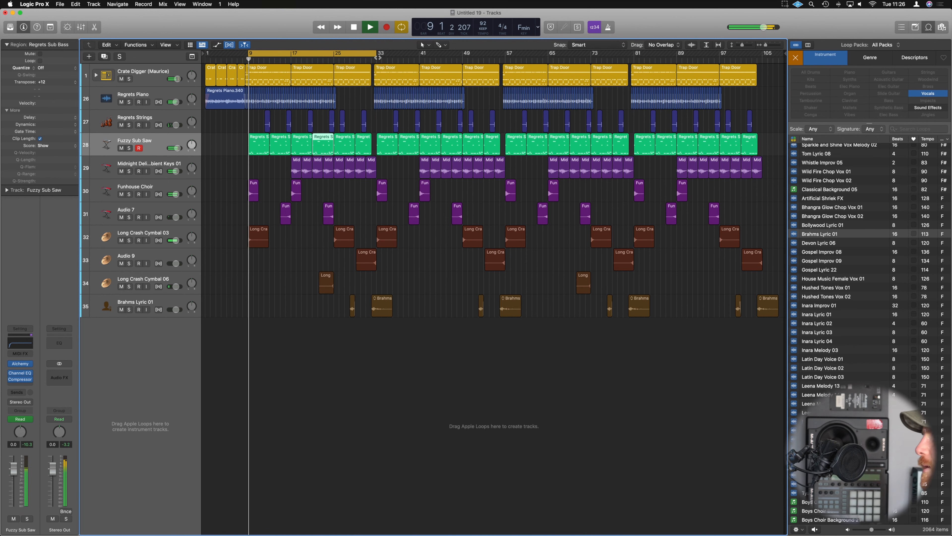
key(super+Right)
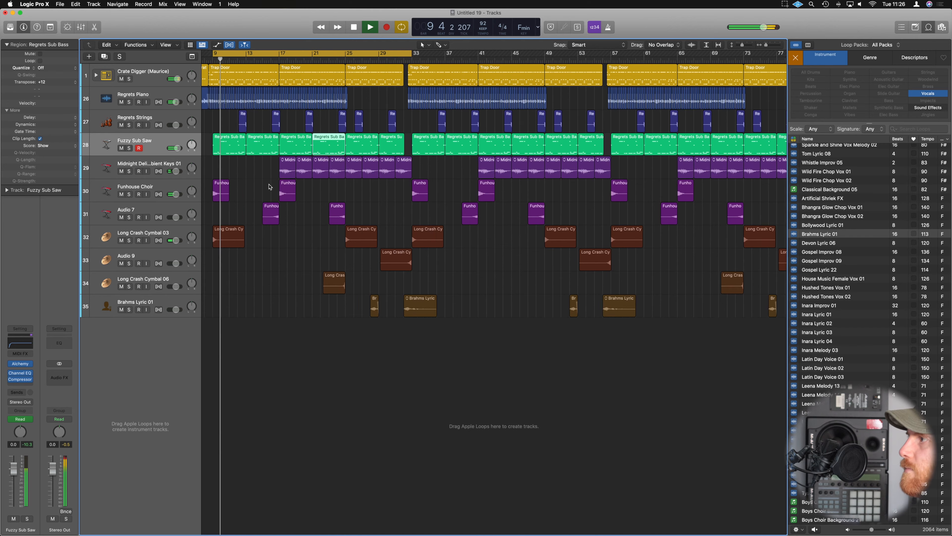
Stop playback, select the first group of Fuzzy Sub Saw regions and color the track by its region color.
key(super+Up)
scroll(269, 186, left, 4)
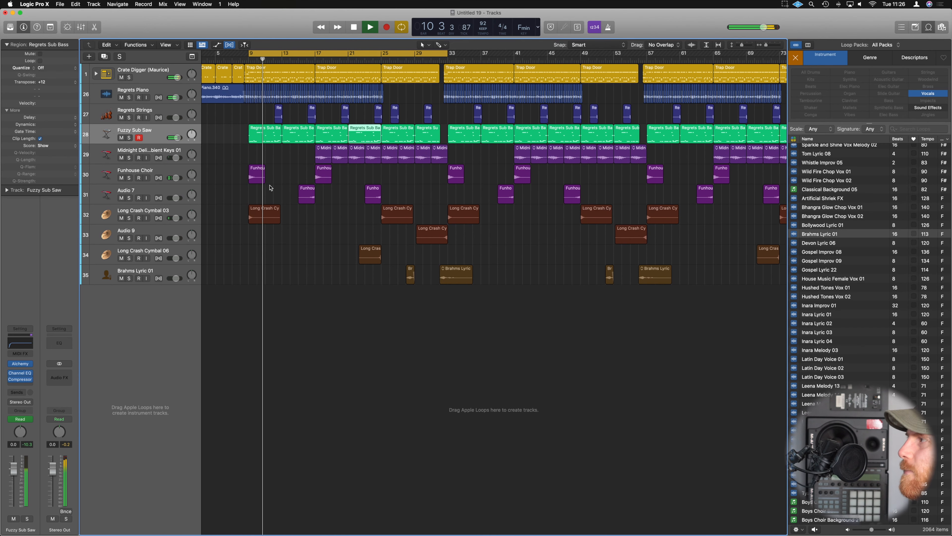
key(super+Left)
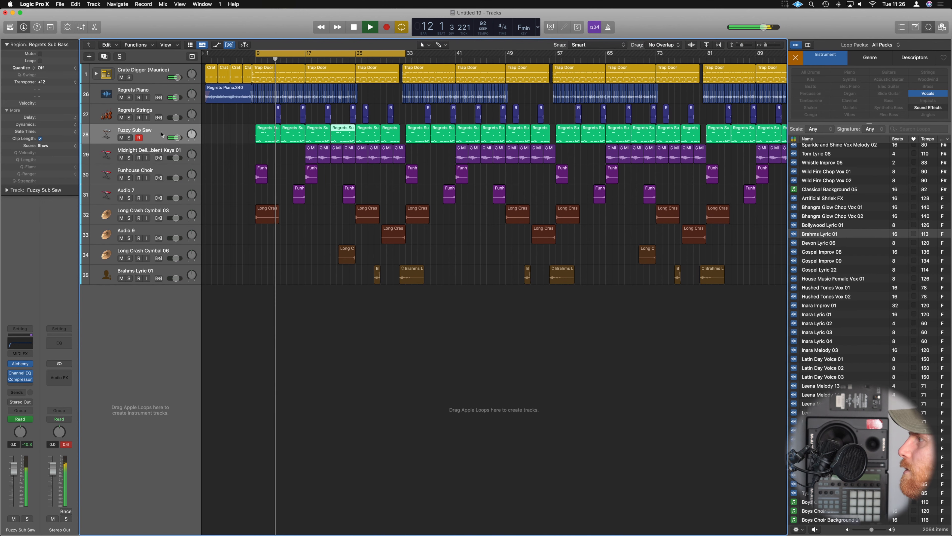
key(super+Down)
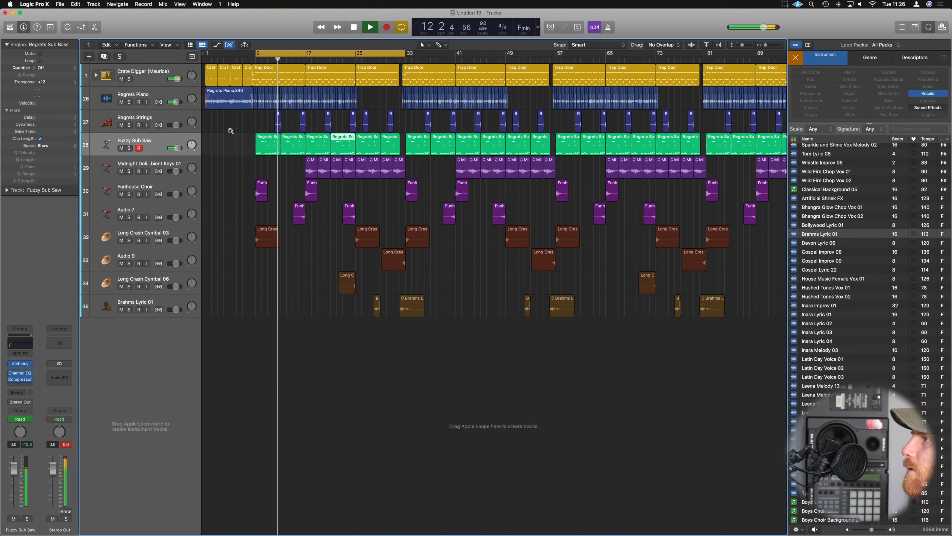
key(space)
click(159, 146)
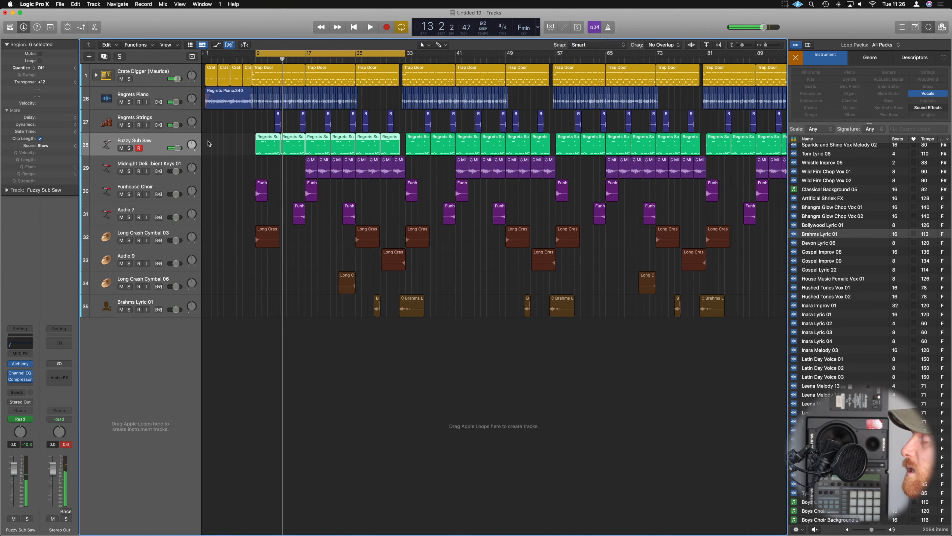
click(136, 45)
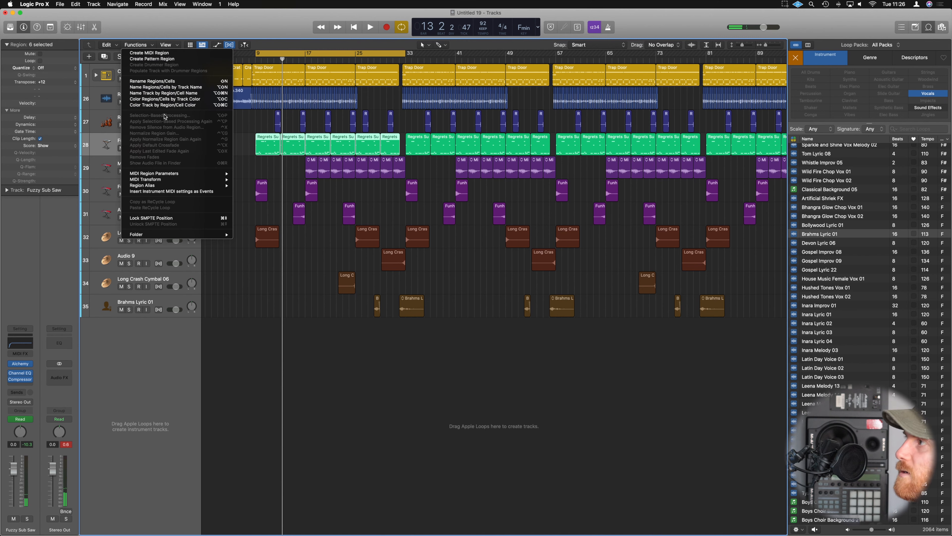
click(153, 106)
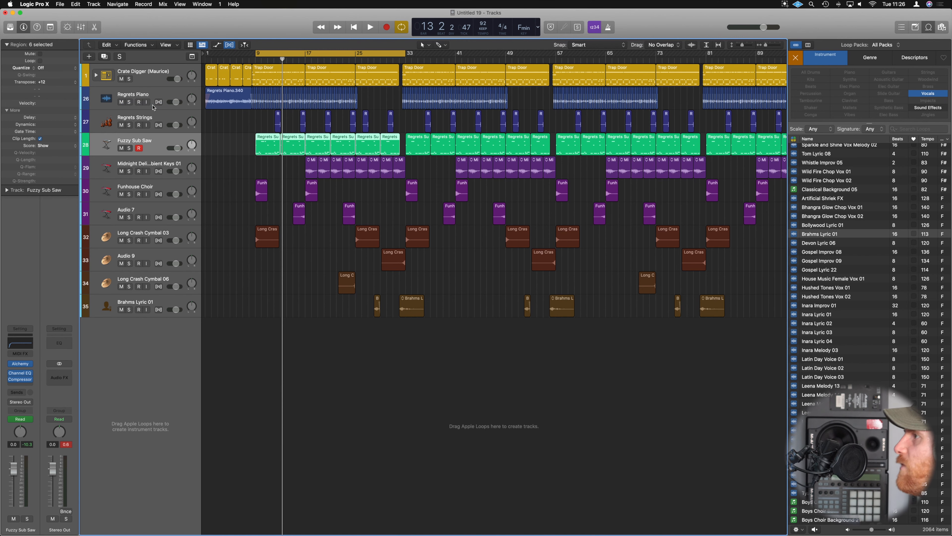
Deselect the Fuzzy Sub Saw regions, play the full mix from bar 9 with cycling turned off, and stop playback.
key(space)
click(241, 140)
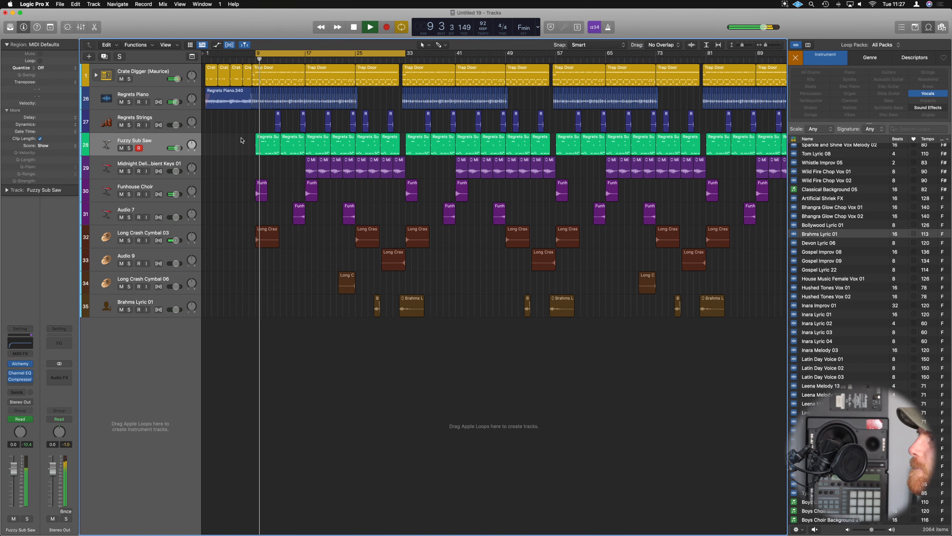
scroll(241, 140, down, 3)
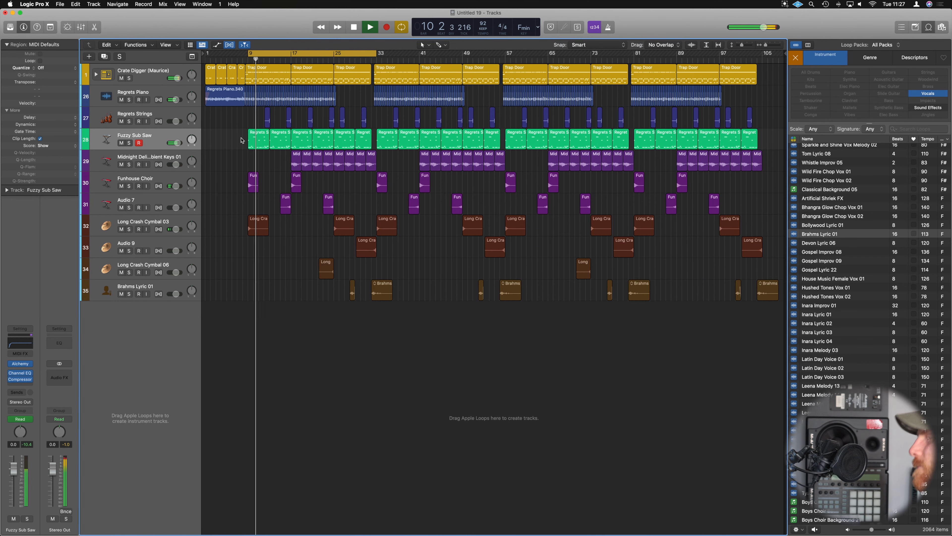
key(super+Down)
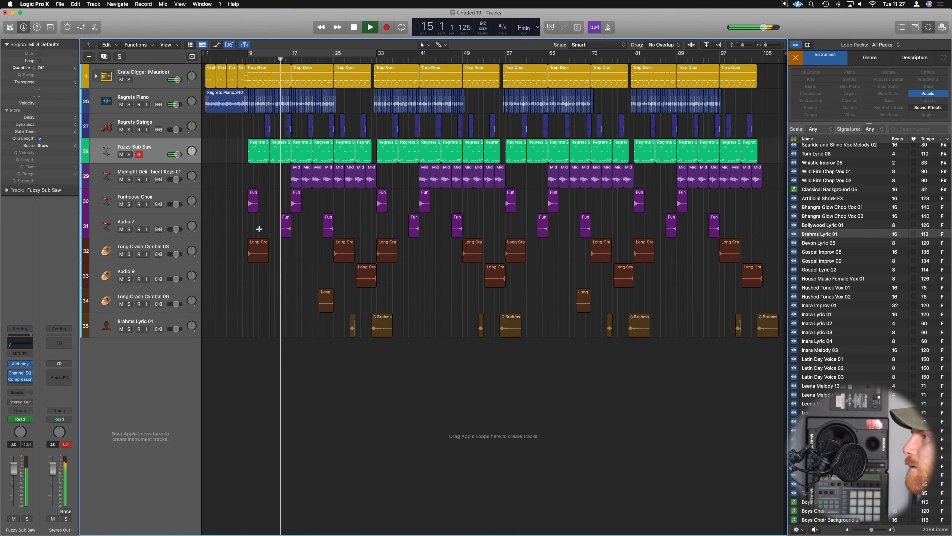
key(space)
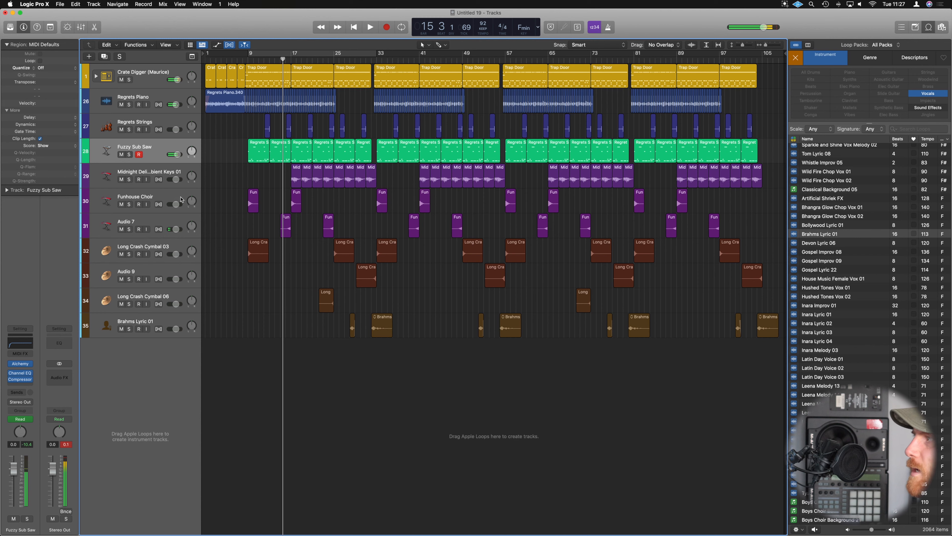
Solo the Funhouse Choir track and cycle playback over its first region at bar 9.
click(181, 199)
click(129, 205)
click(252, 195)
key(space)
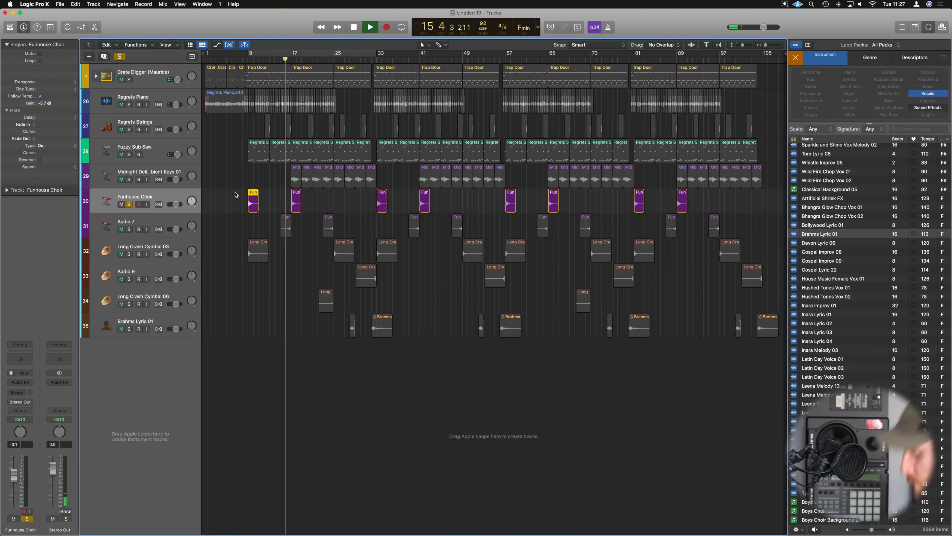
key(cmd+u)
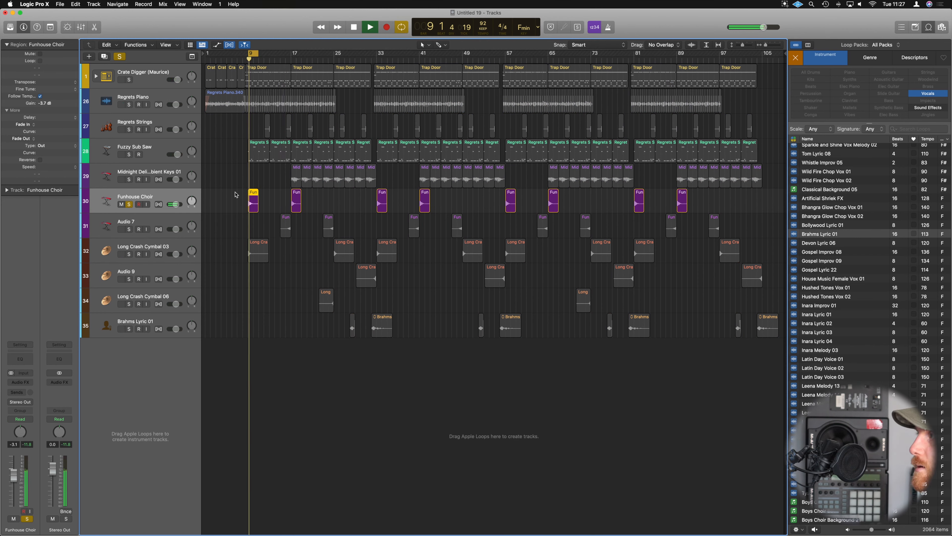
Add a Channel EQ to Funhouse Choir, apply a low cut to its lowest frequencies and close the EQ.
click(170, 197)
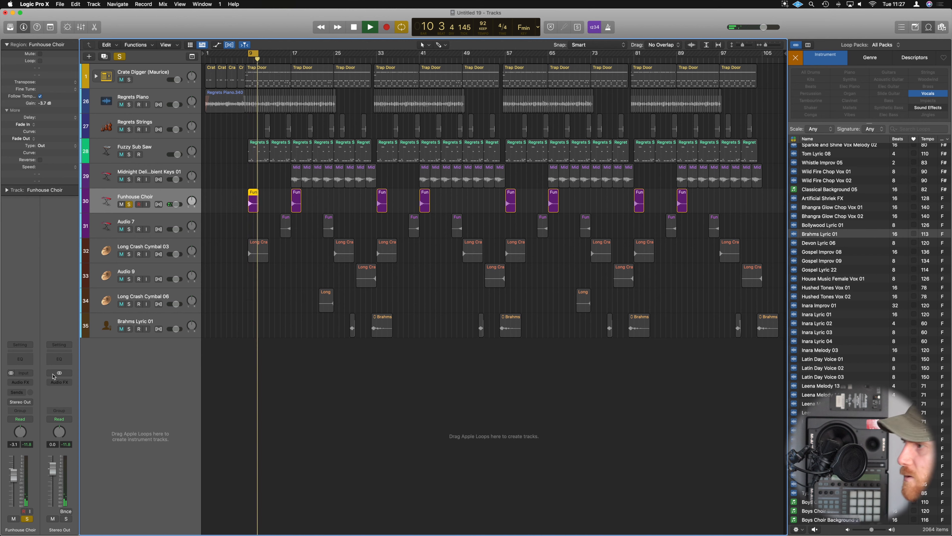
click(25, 361)
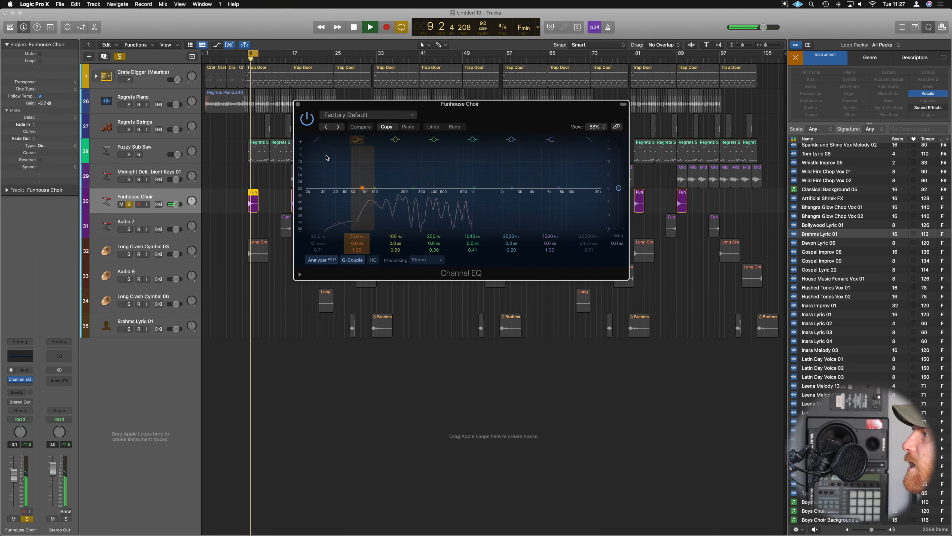
mouse_move(313, 238)
mouse_down()
mouse_move(314, 227)
mouse_move(314, 240)
mouse_up()
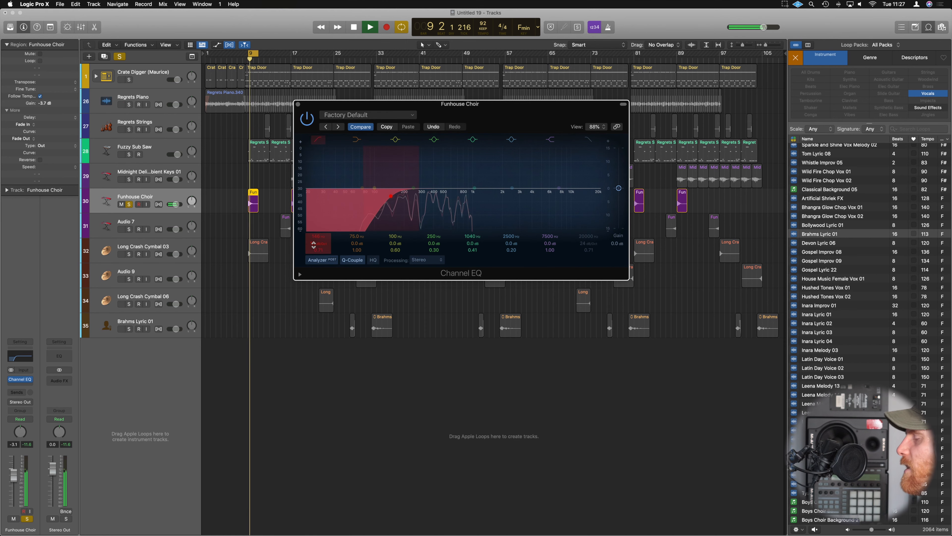
click(298, 104)
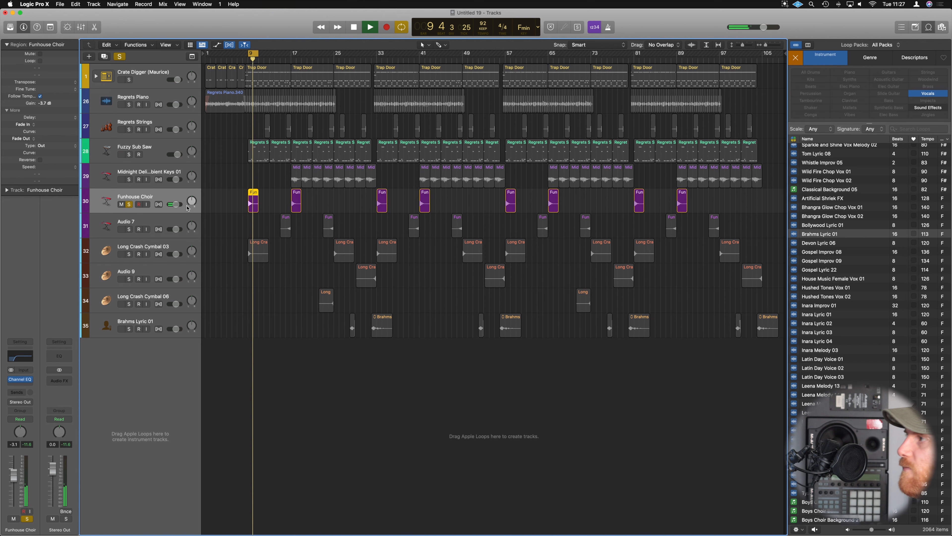
Unsolo Funhouse Choir and play its cycled first region with the full mix.
click(130, 206)
key(space)
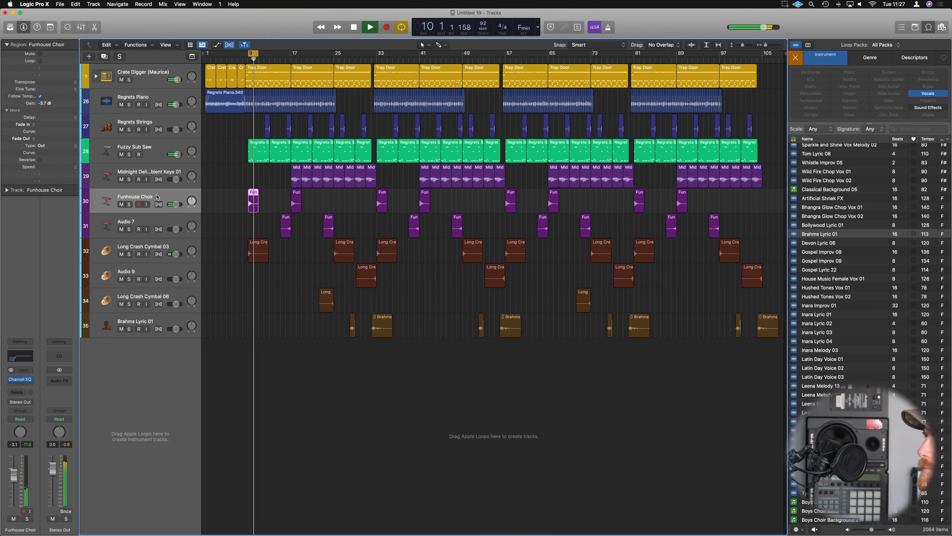
key(space)
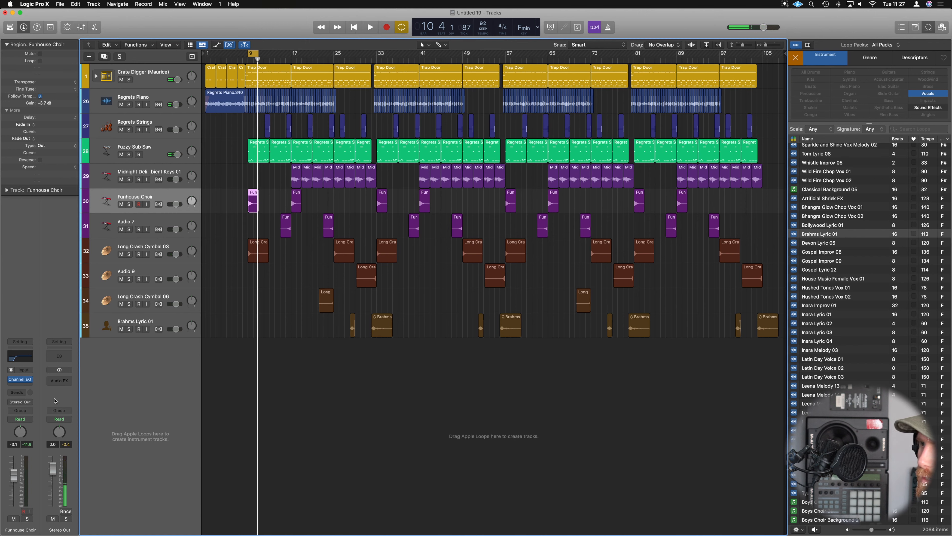
Insert a stereo ChromaVerb after the Channel EQ on Funhouse Choir.
click(23, 392)
click(40, 323)
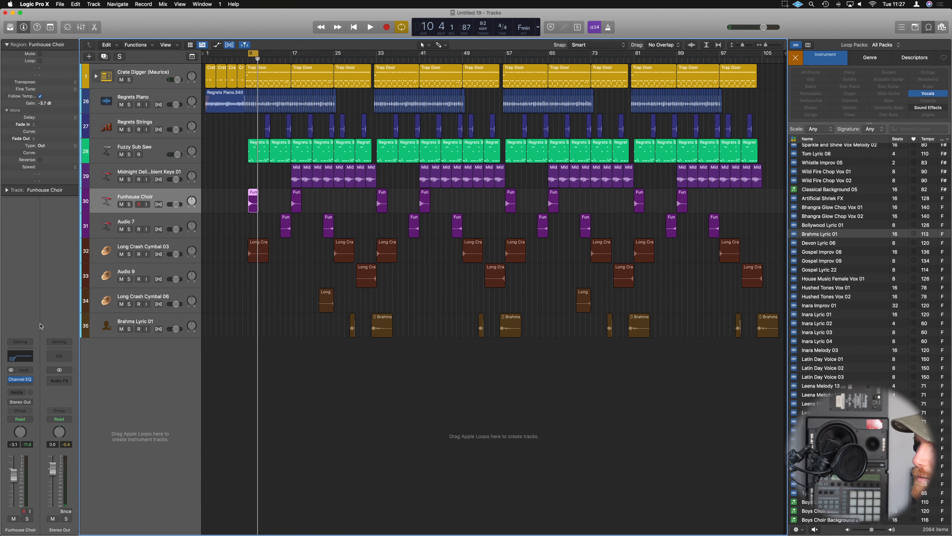
click(32, 386)
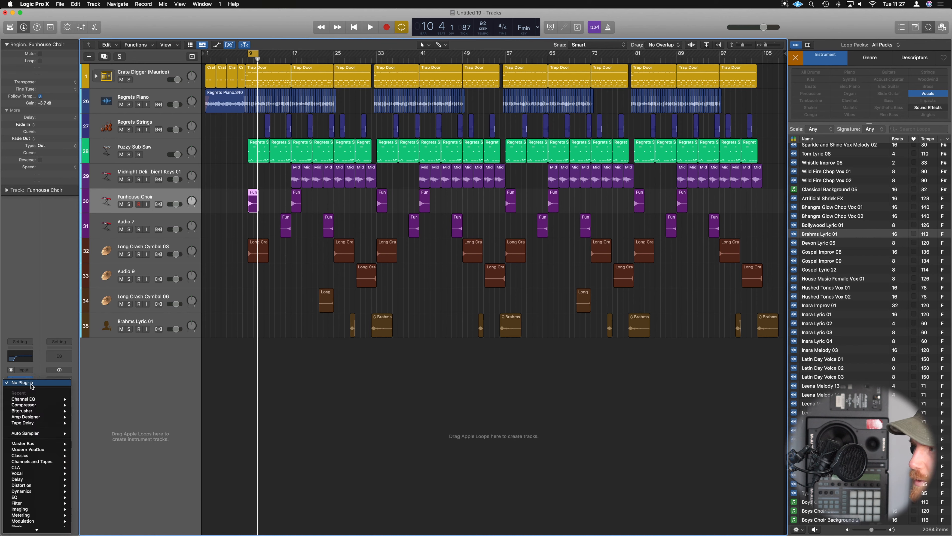
click(37, 357)
click(32, 386)
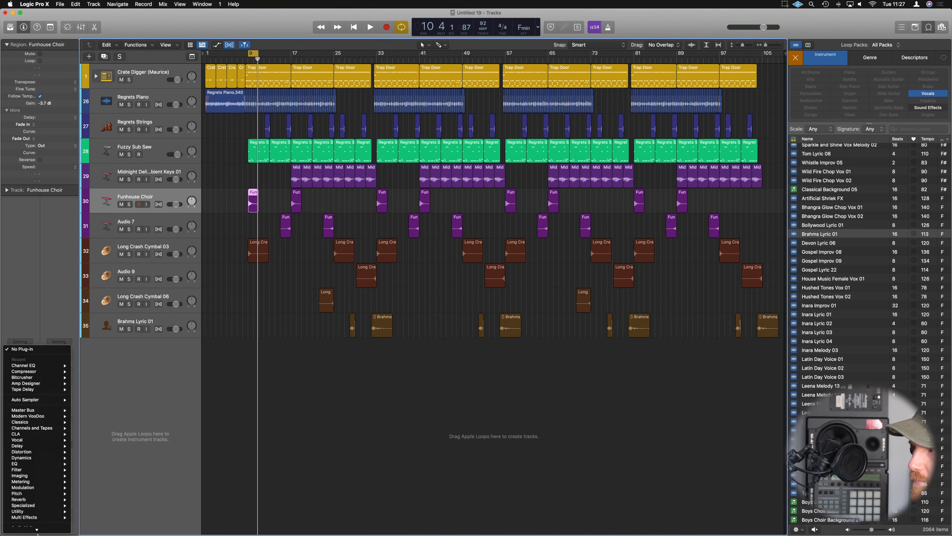
mouse_move(43, 529)
mouse_move(97, 499)
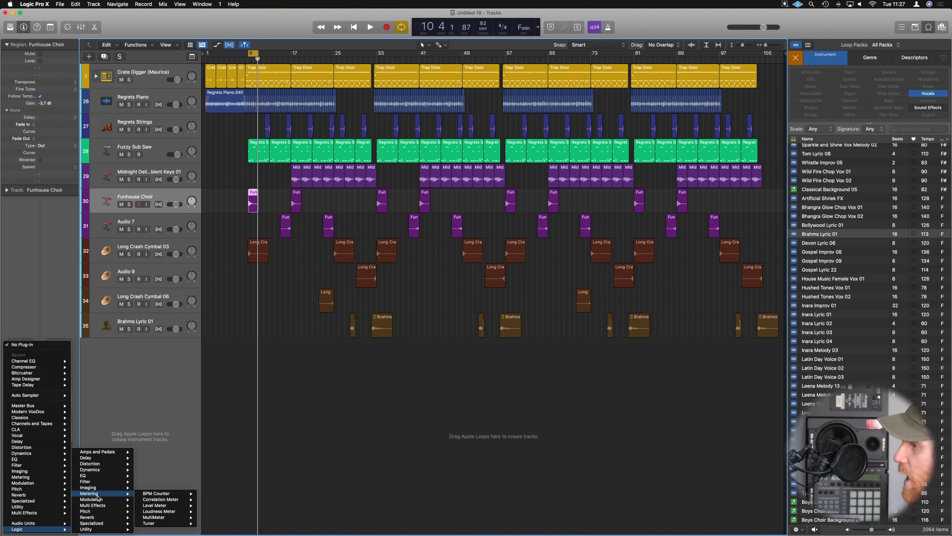
mouse_move(106, 519)
mouse_move(181, 513)
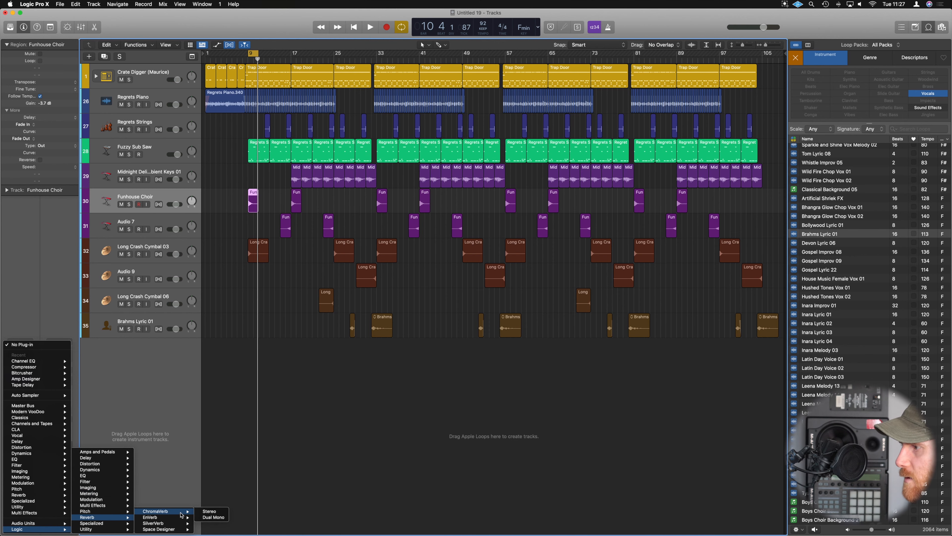
click(212, 512)
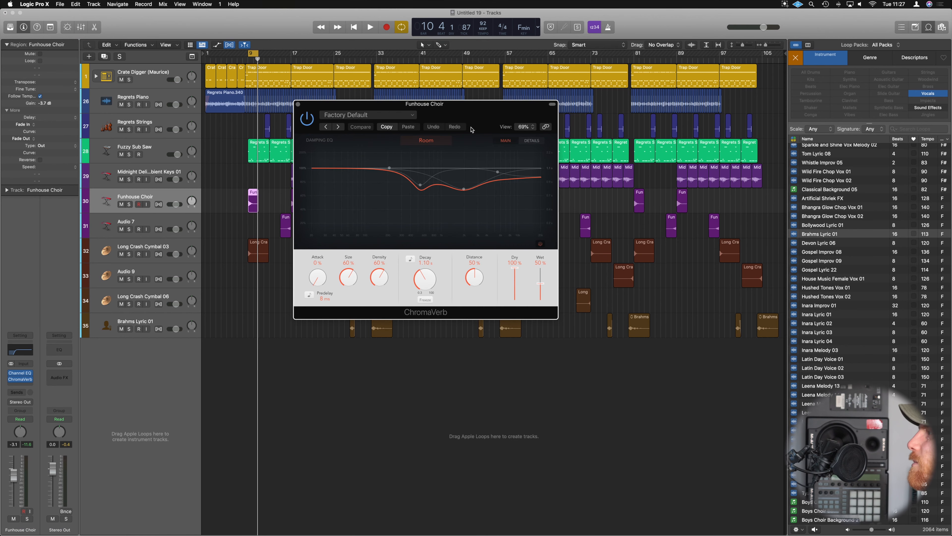
Set the ChromaVerb room type to Theatre with a tempo-synced decay of 1 bar and audition it in the mix.
click(532, 173)
click(603, 203)
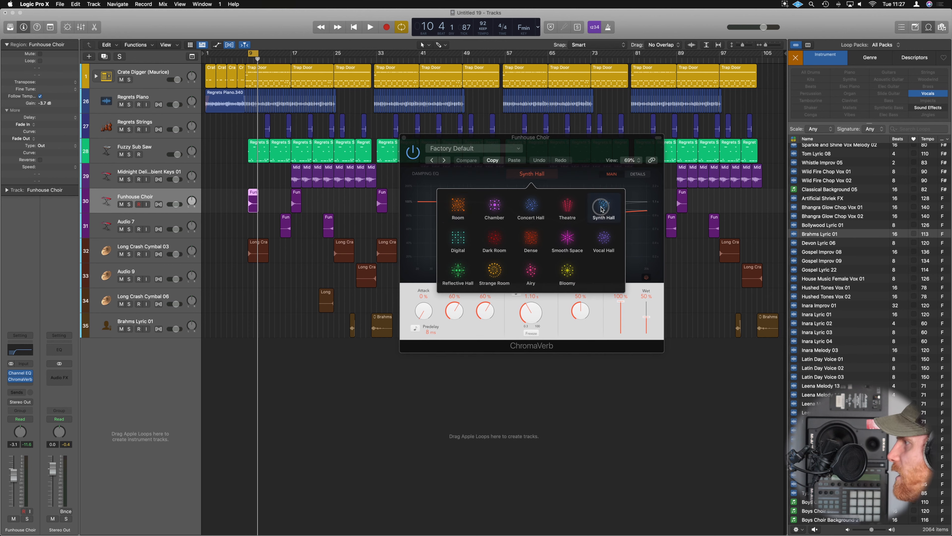
click(565, 211)
click(586, 148)
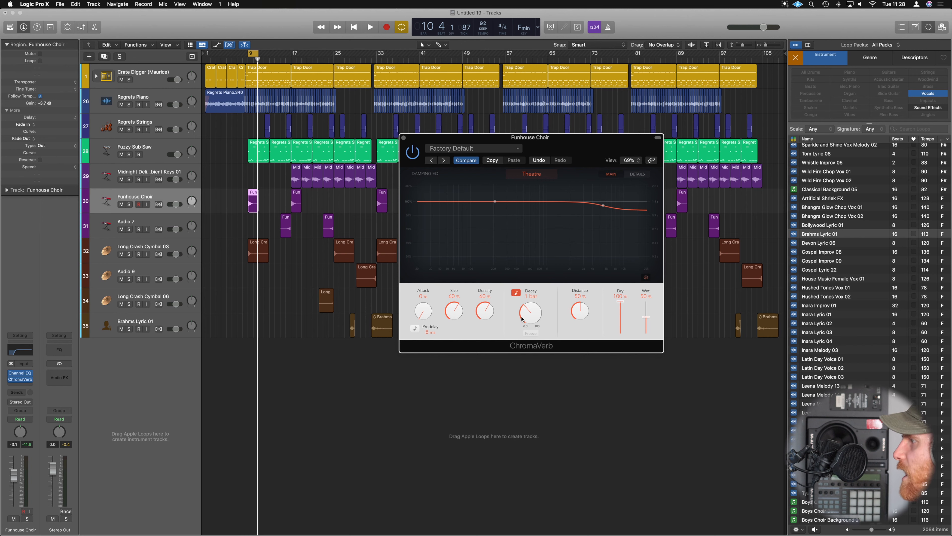
key(space)
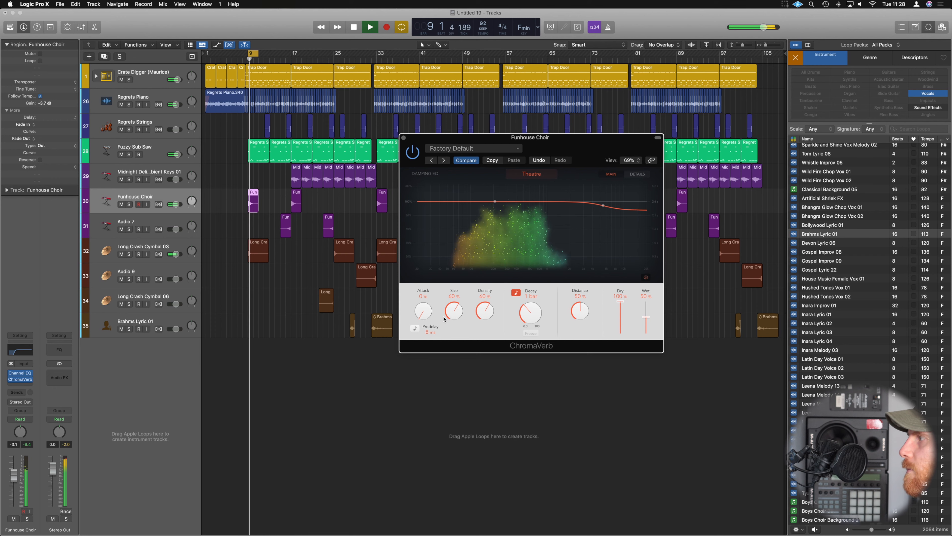
key(space)
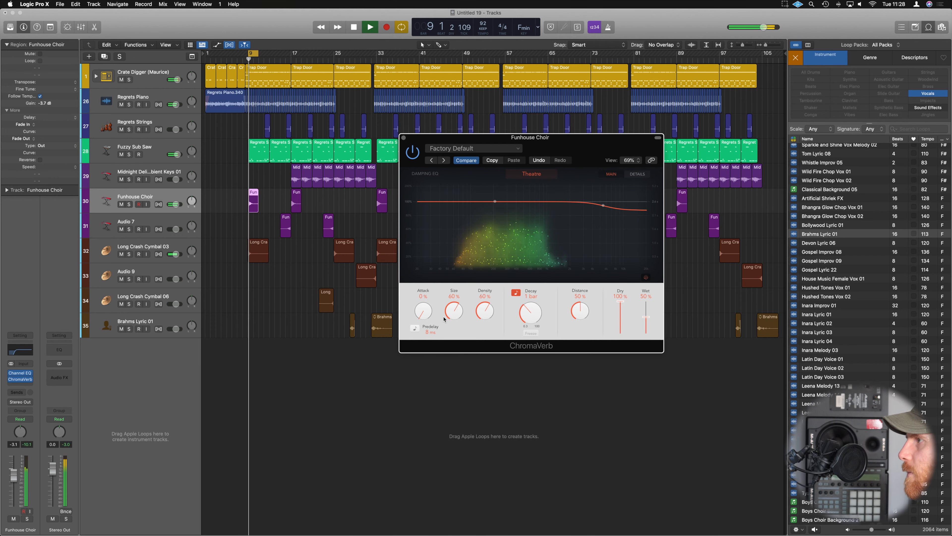
Sync the ChromaVerb predelay to 1/8 and raise the 5500 Hz damping band to an almost flat curve during playback.
click(416, 333)
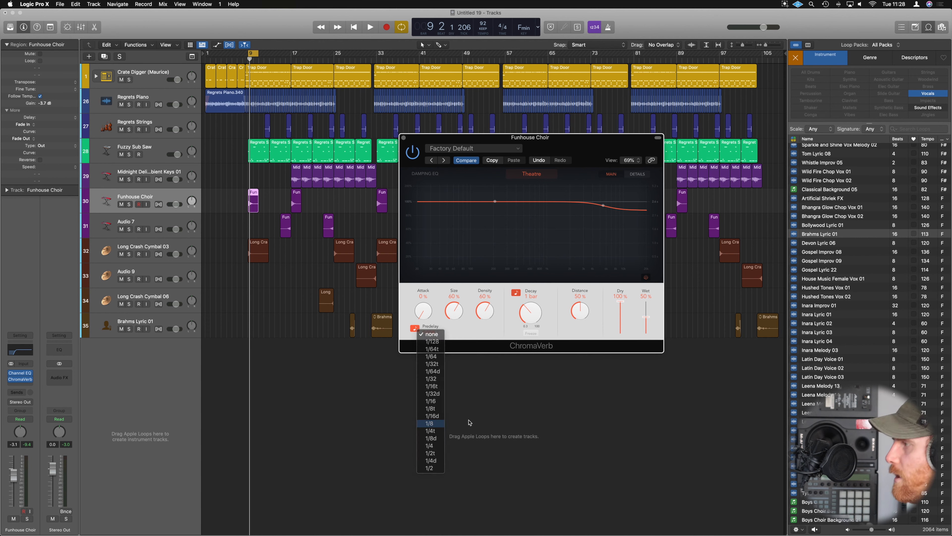
click(431, 423)
key(space)
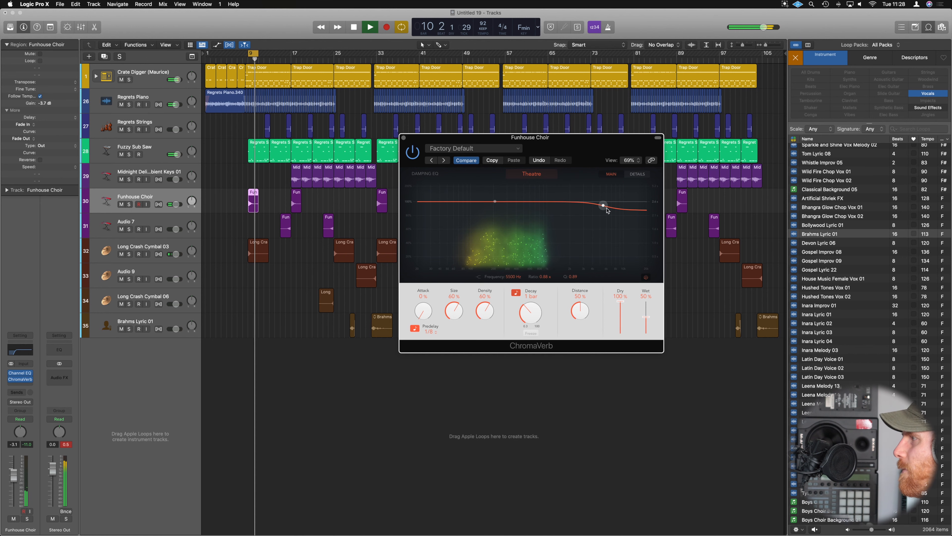
drag(604, 205, 604, 201)
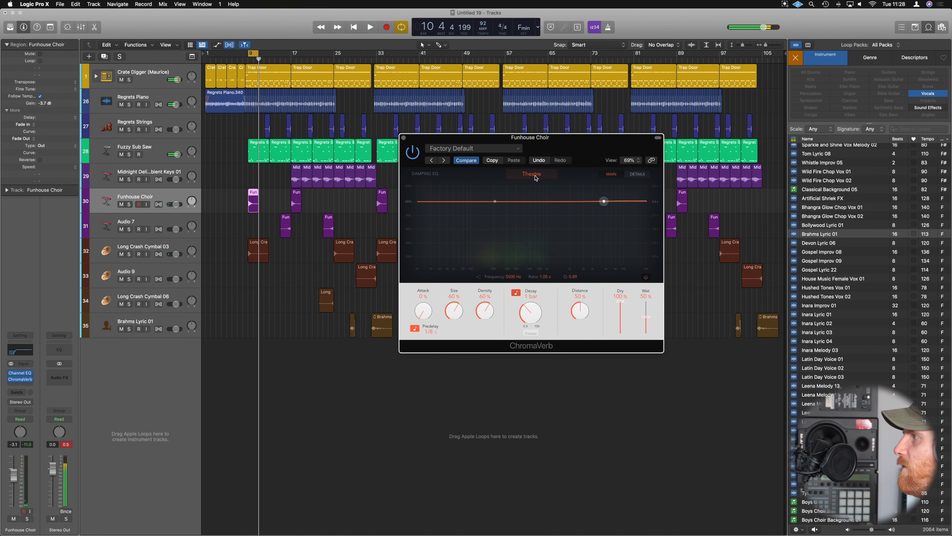
Apply a low cut and switch off the high cut in the ChromaVerb output EQ, and restart playback.
click(637, 173)
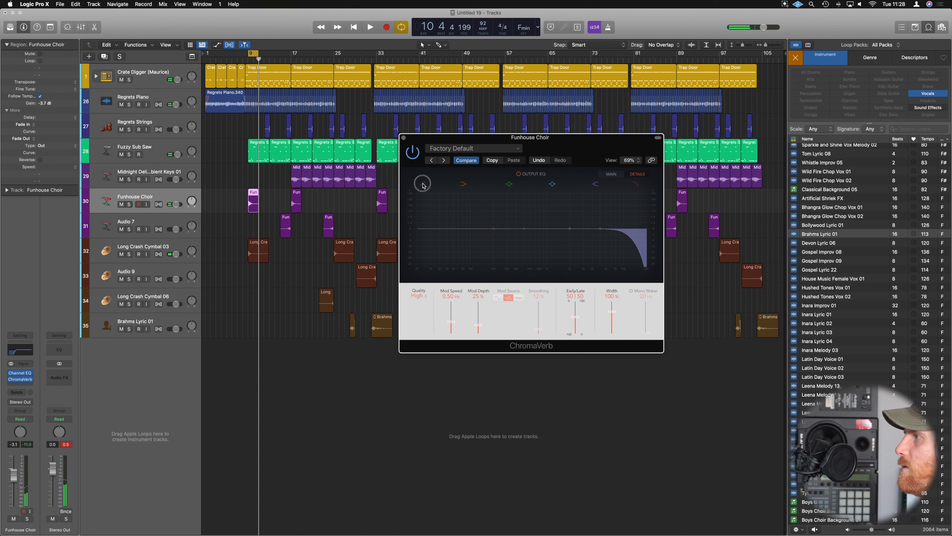
drag(418, 234, 497, 232)
click(635, 184)
click(635, 184)
click(635, 184)
key(space)
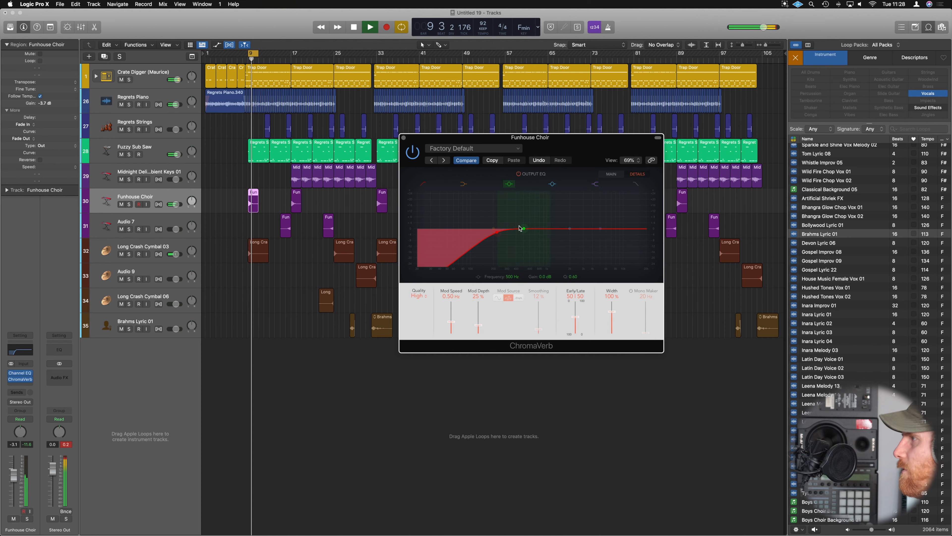
Compare the choir at 0% wet in ChromaVerb and raise the wet level to 100%.
click(610, 173)
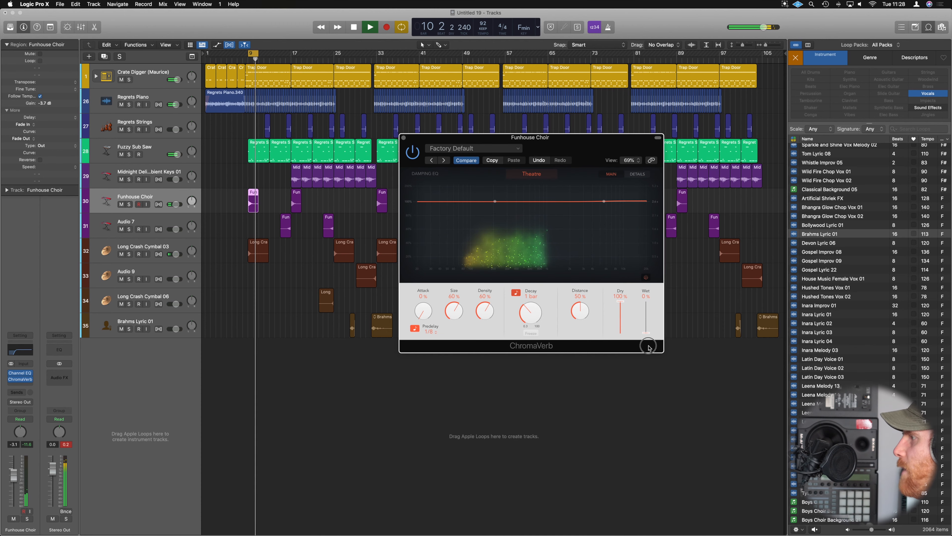
key(space)
key(space)
drag(646, 332, 649, 306)
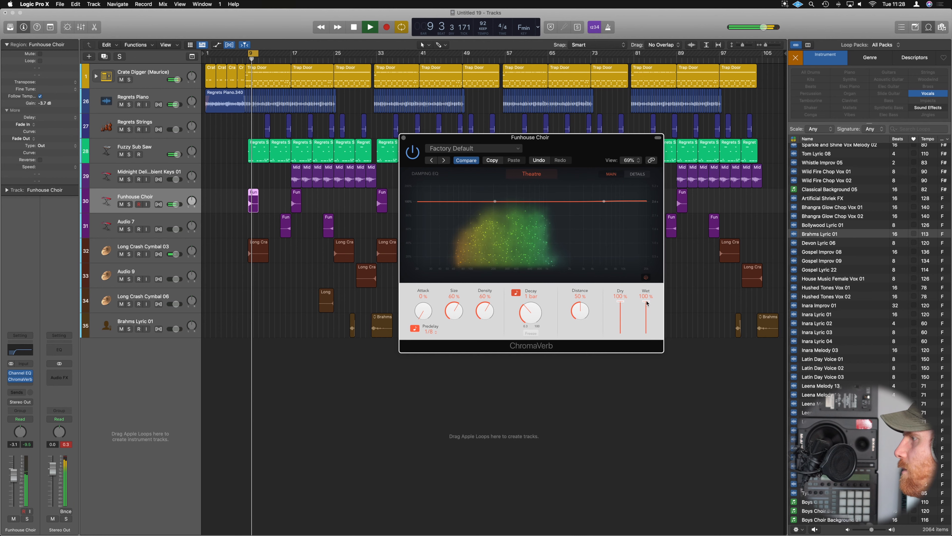
Set the choir's ChromaVerb to 37% wet and 81% size, and shape the upper damping band into a slight rise around 1300 Hz.
drag(646, 308, 646, 320)
drag(461, 312, 462, 291)
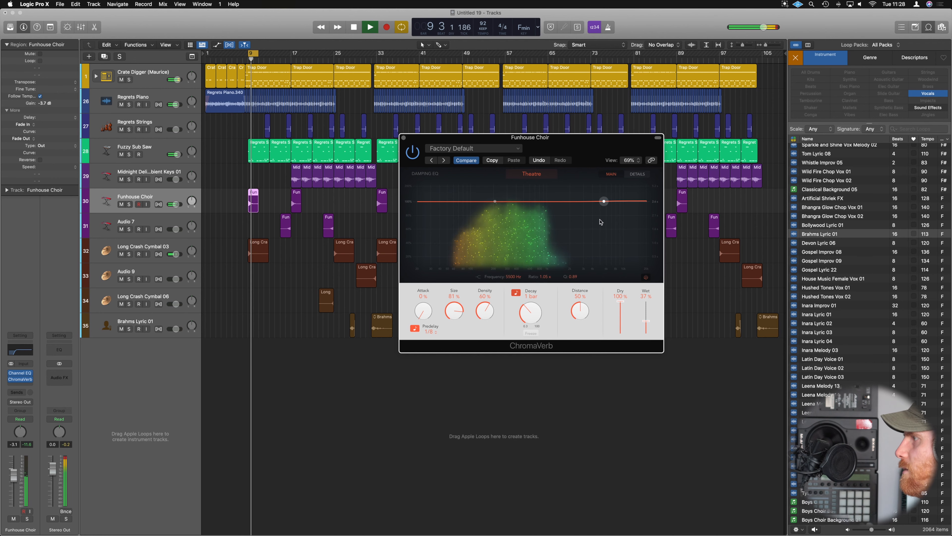
drag(604, 201, 561, 200)
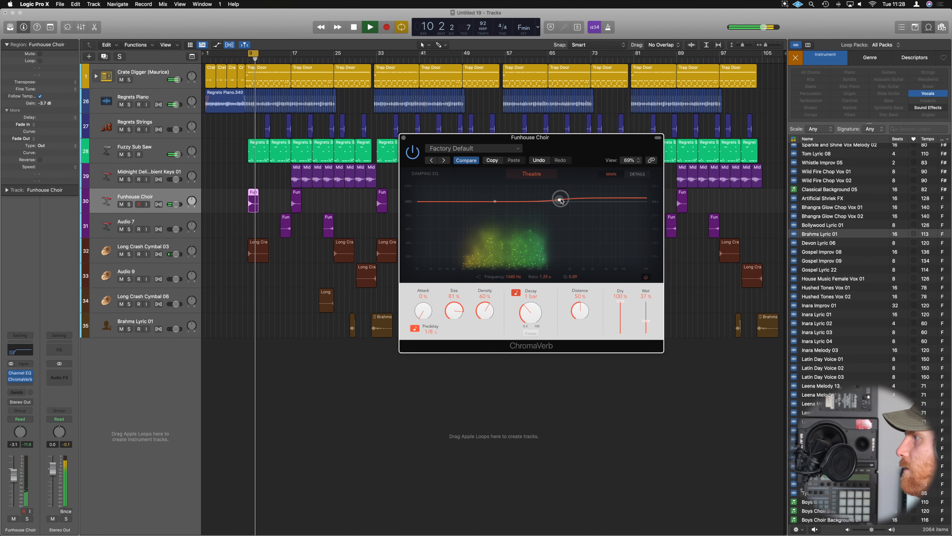
key(space)
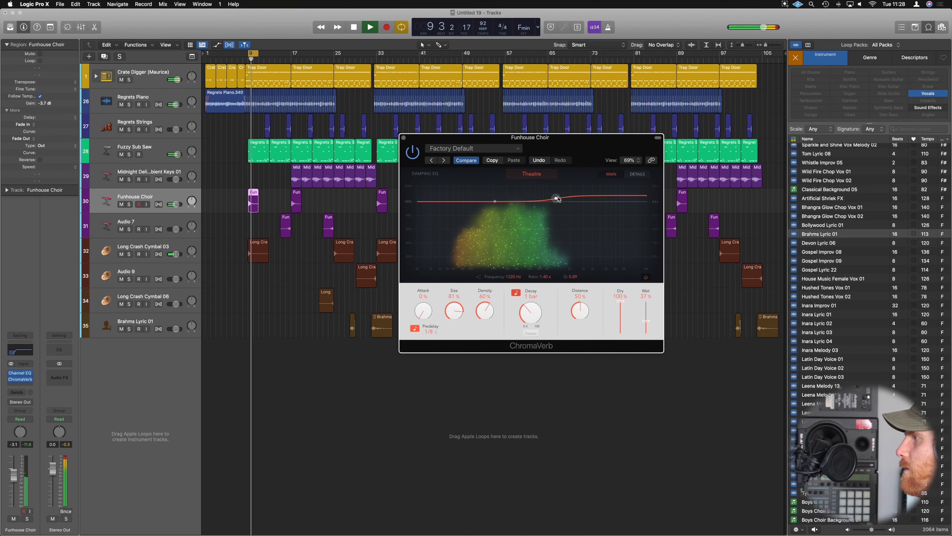
drag(557, 199, 558, 202)
key(space)
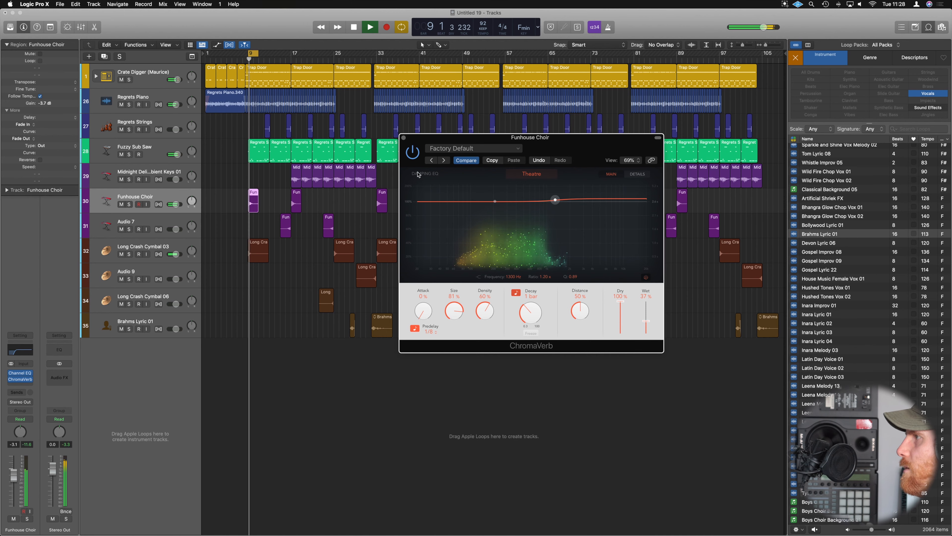
click(403, 138)
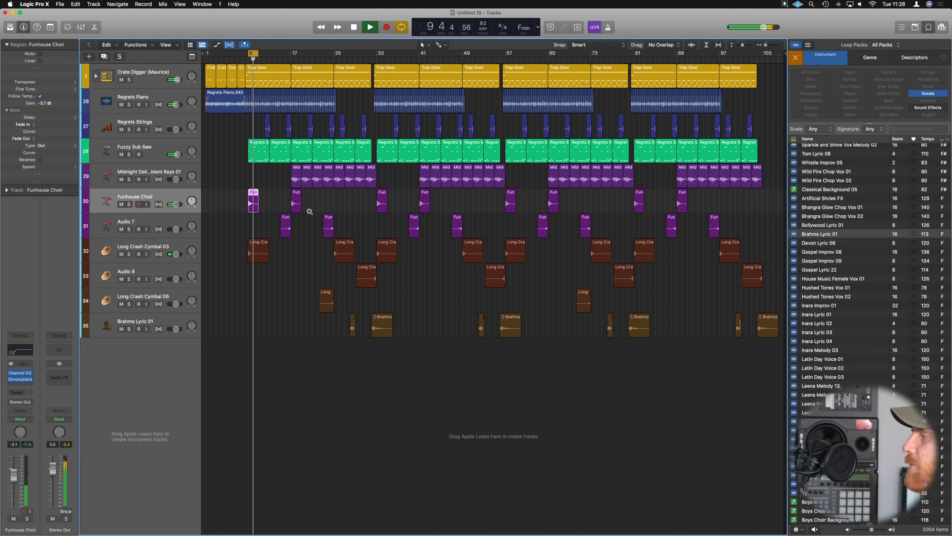
Lower the Funhouse Choir channel to -6.0 dB in the mixer, audition it, and turn off cycle playback.
key(space)
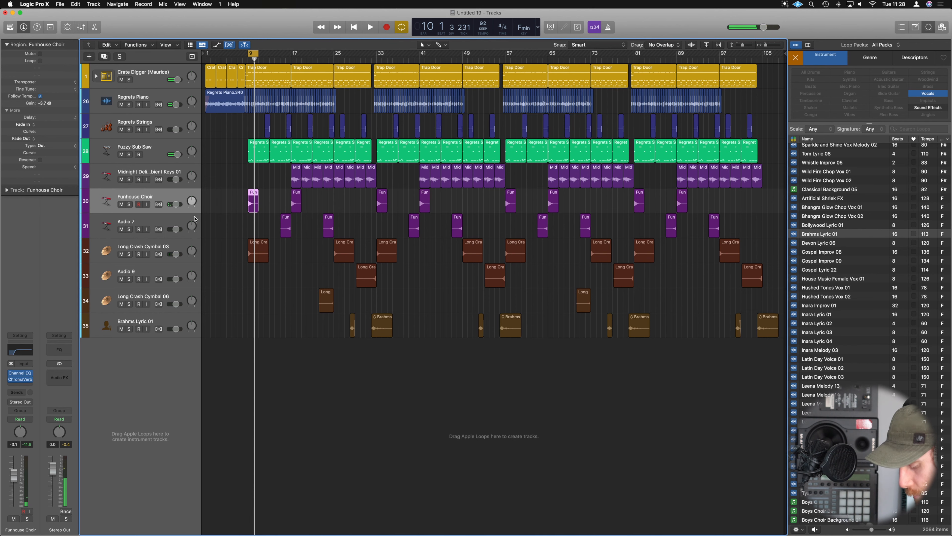
key(x)
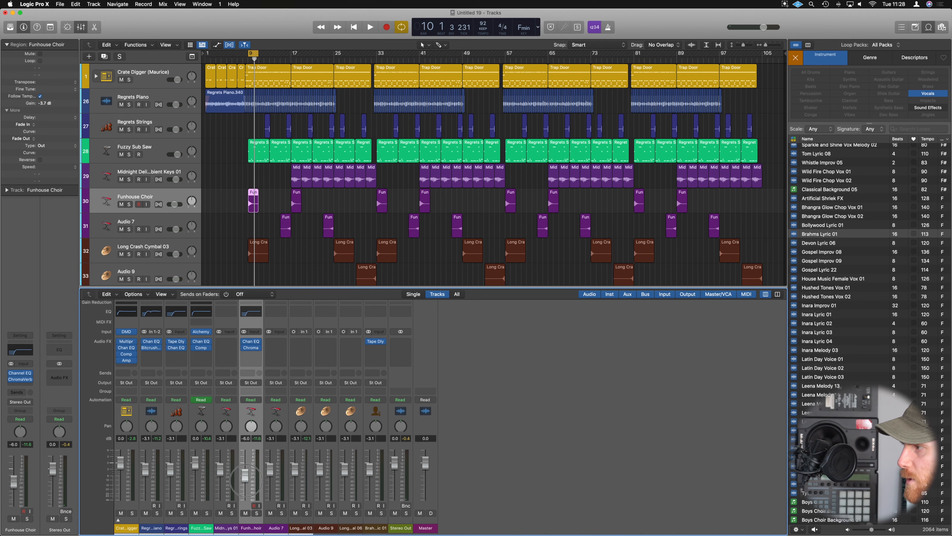
key(space)
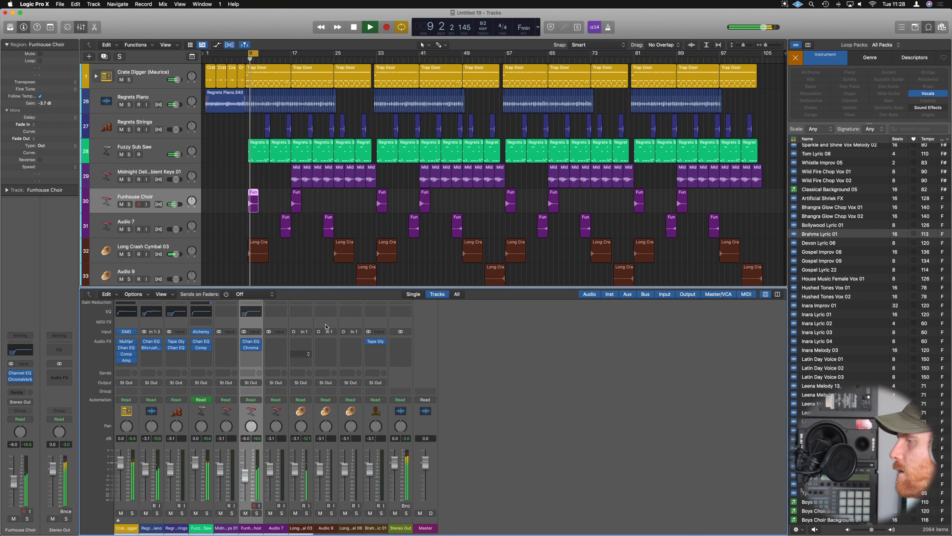
key(space)
click(253, 56)
Send the Long Crash Cymbal 03, Audio 9 and Long Crash Cymbal 06 tracks to the Bus 2 Reverb and raise their send level.
scroll(302, 241, down, 2)
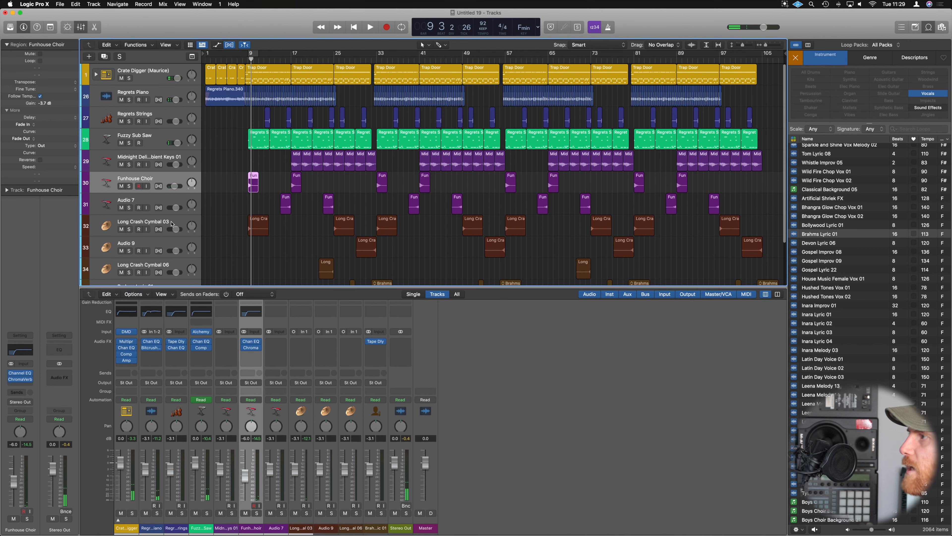
click(183, 224)
shift+click(184, 265)
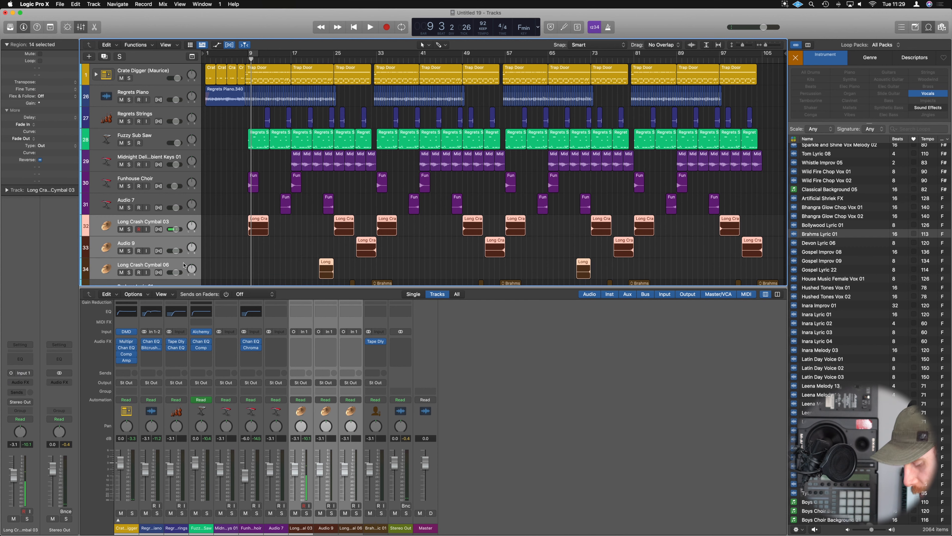
key(x)
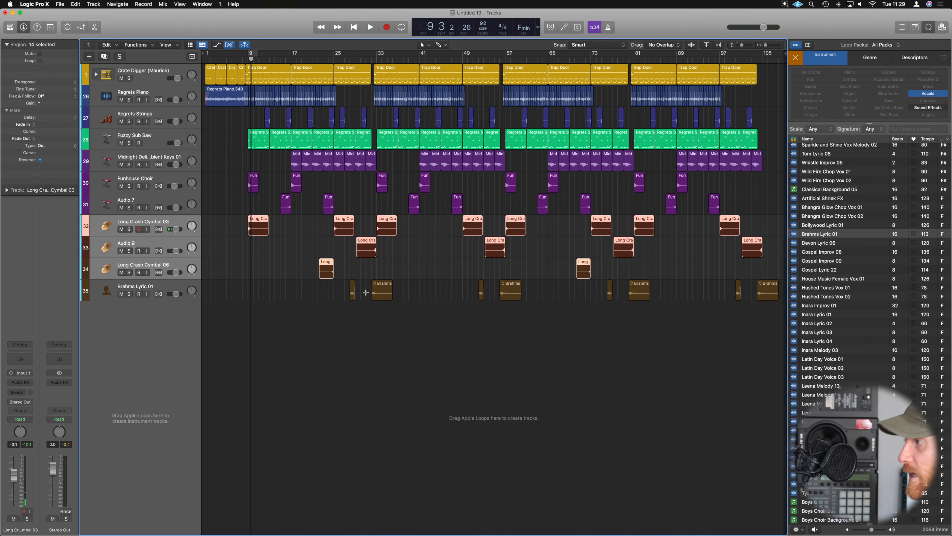
key(x)
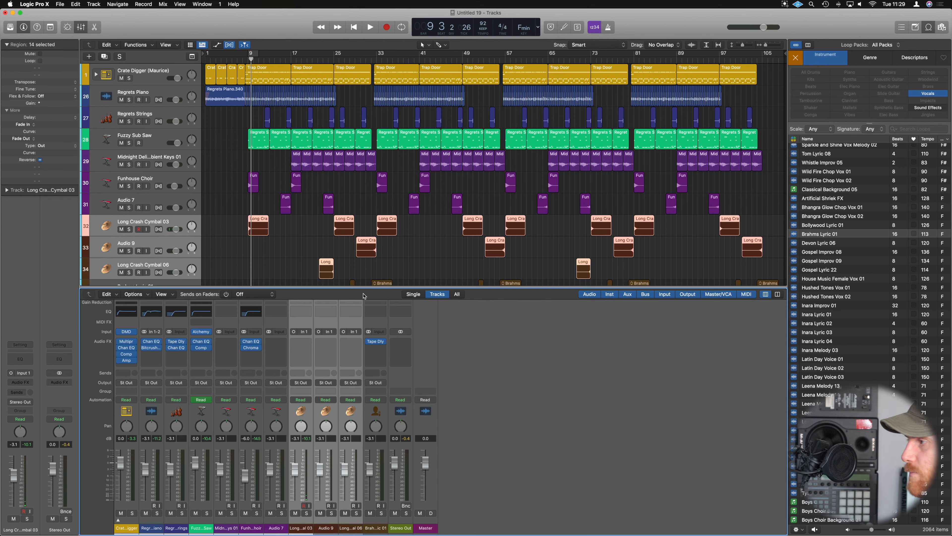
click(300, 373)
mouse_move(315, 381)
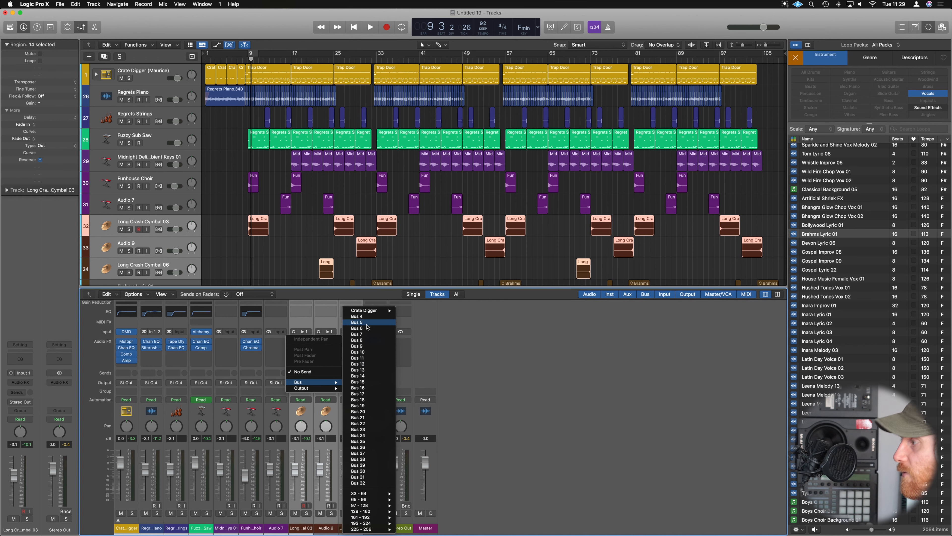
mouse_move(371, 310)
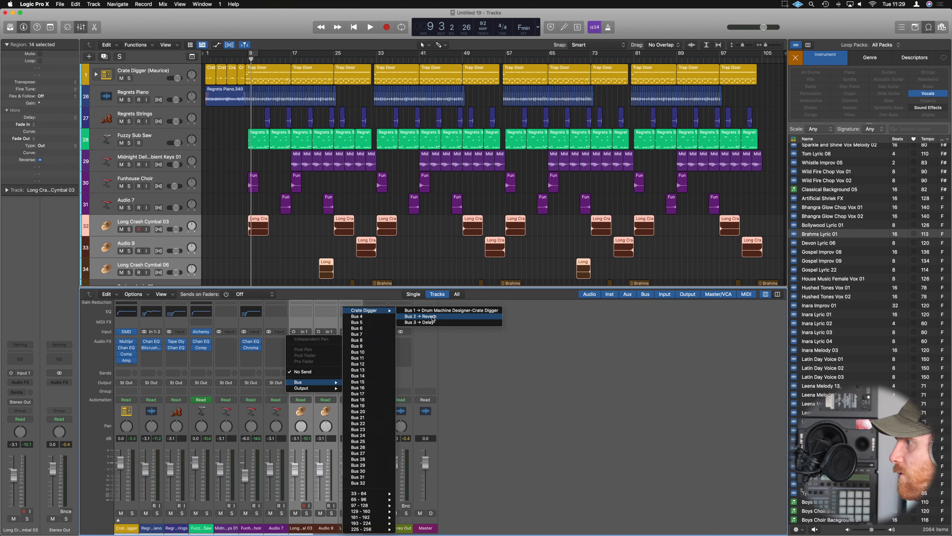
click(433, 316)
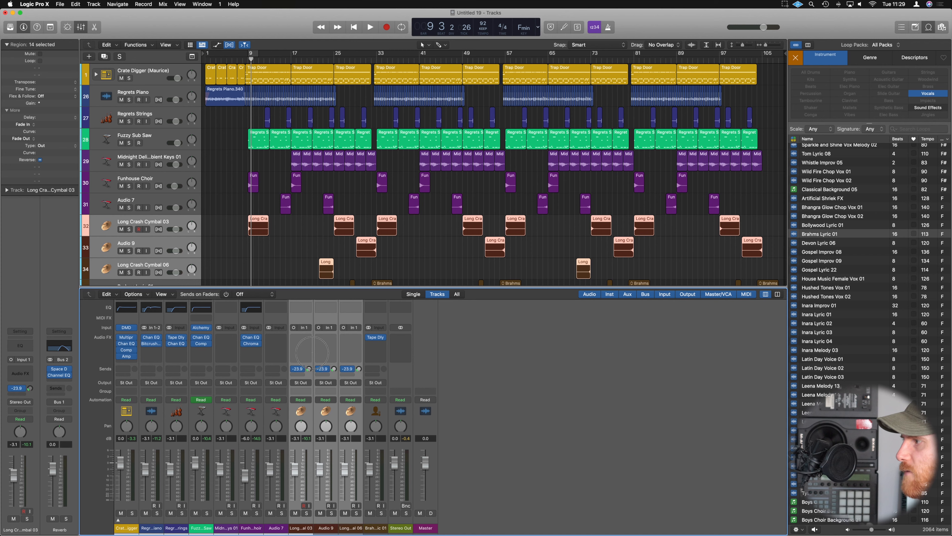
Play the mix from just before bar 9 to listen to the reverb on the crash cymbals.
key(space)
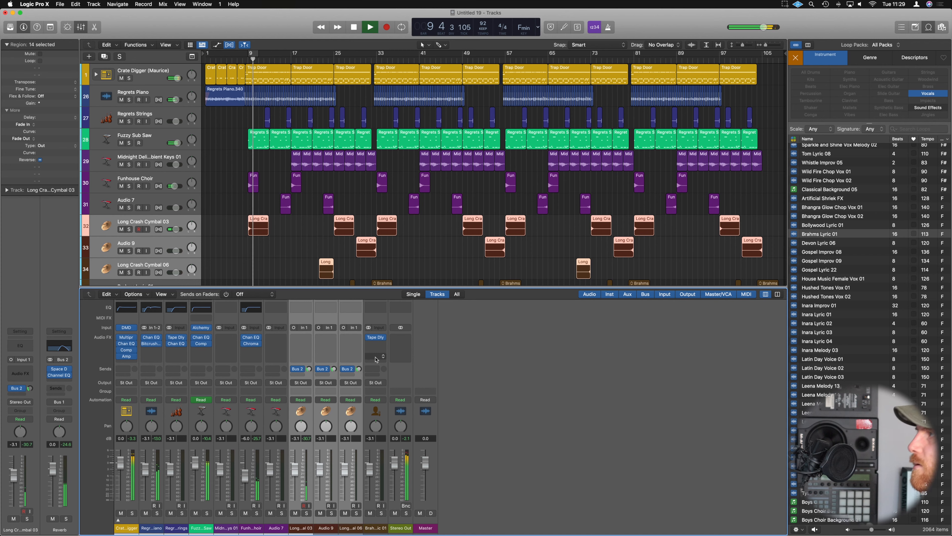
click(273, 226)
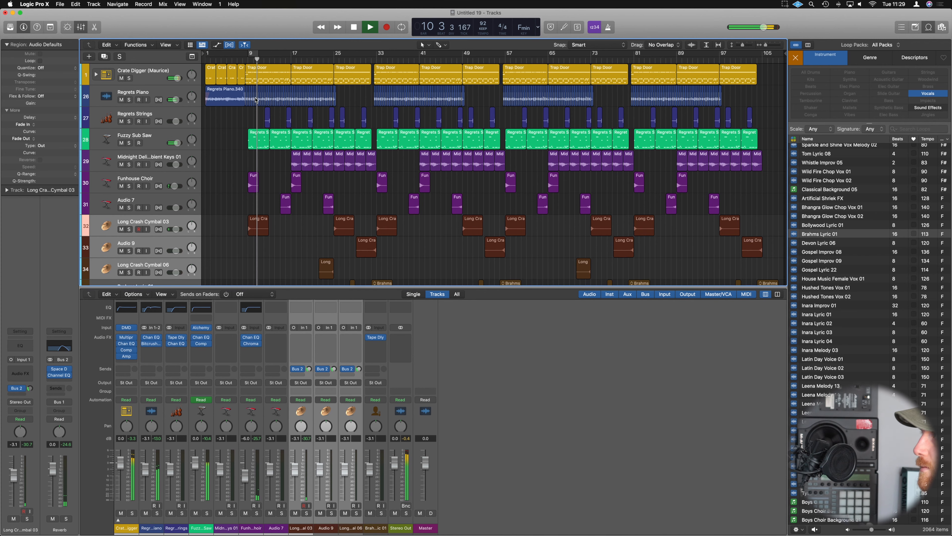
click(241, 59)
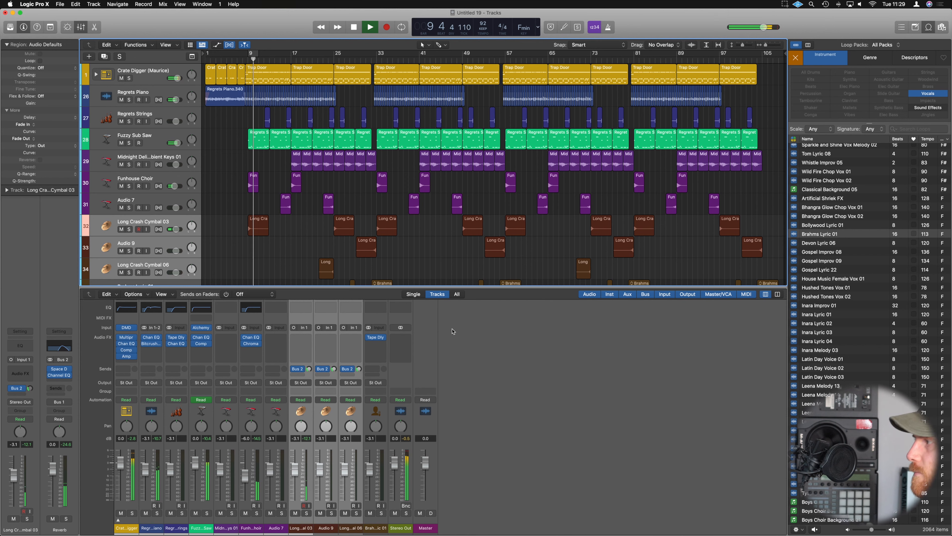
scroll(326, 263, down, 2)
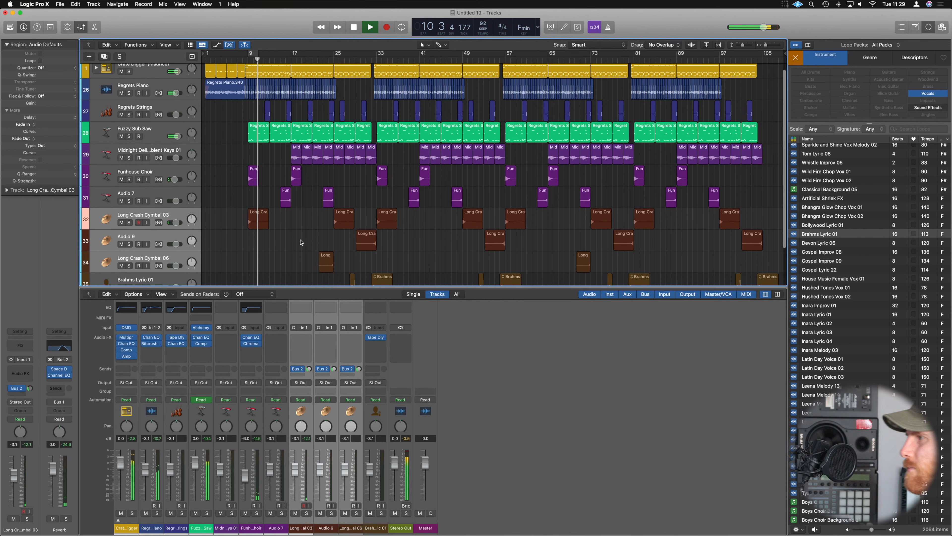
scroll(300, 259, down, 3)
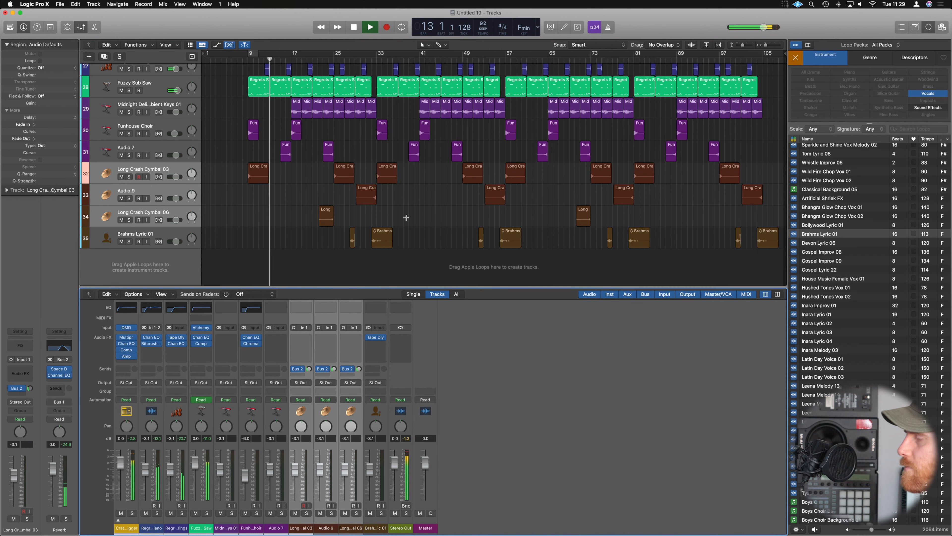
Hide the loop browser and fit the whole arrangement into the tracks area.
scroll(407, 217, up, 3)
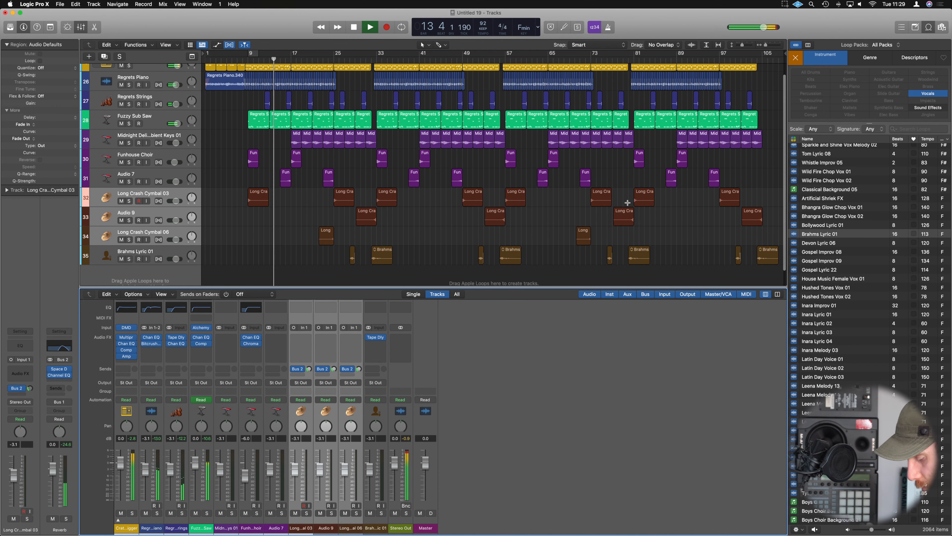
key(o)
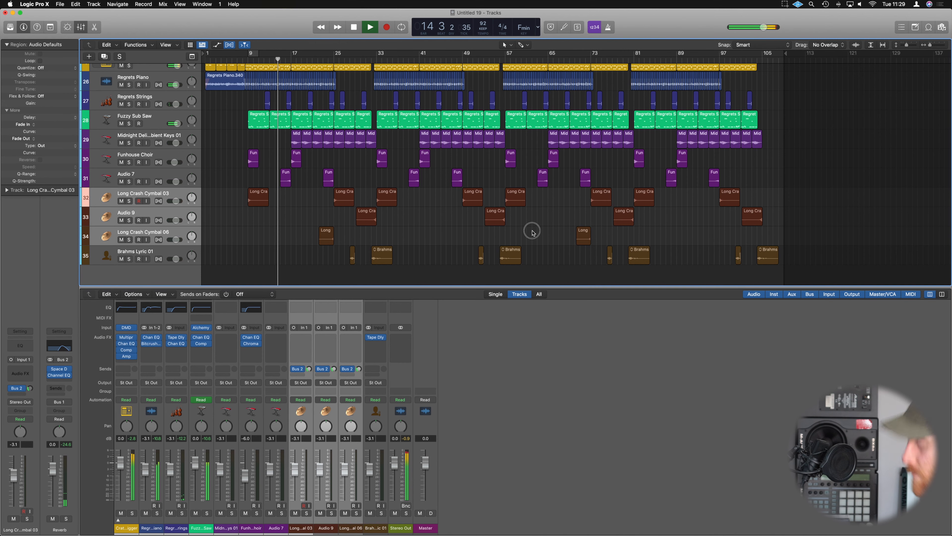
key(z)
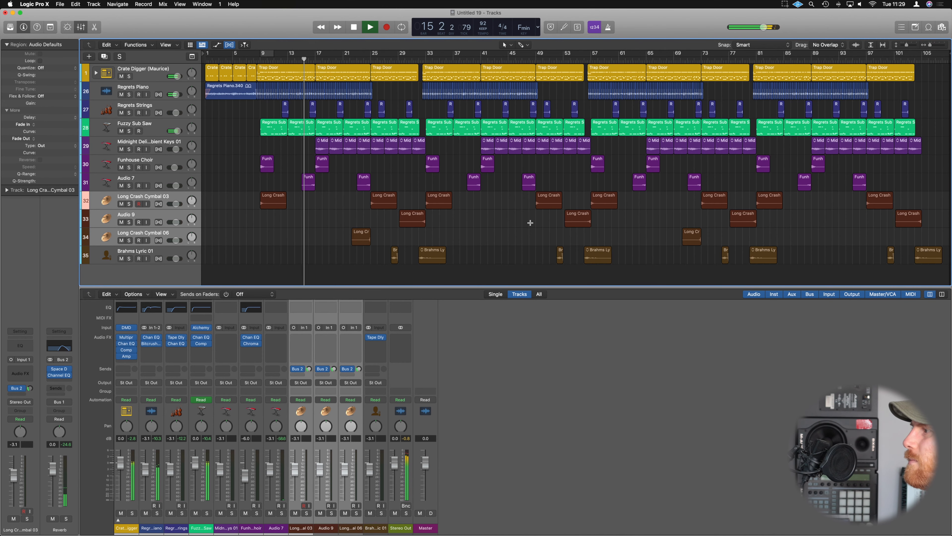
Insert a Studio FET Compressor on the Stereo Out channel, switch auto gain off, and raise its threshold during playback.
key(space)
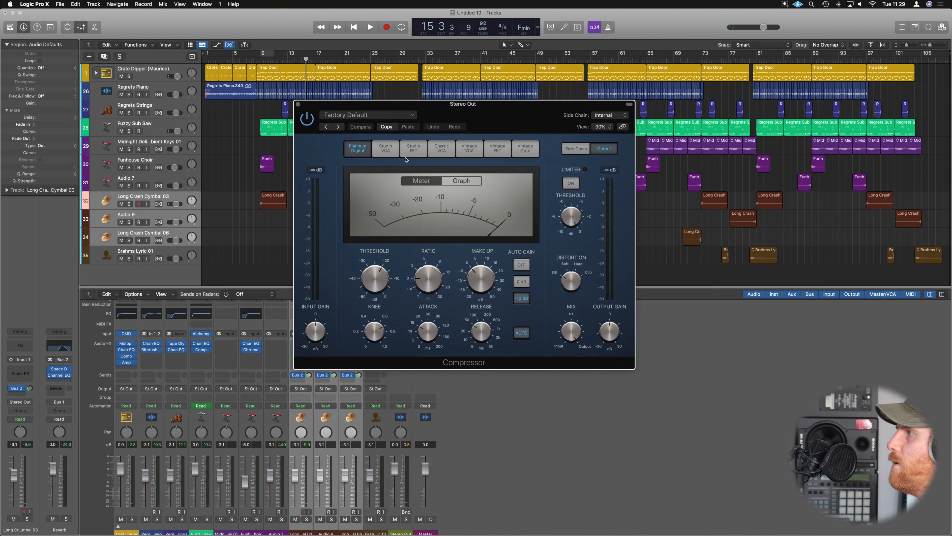
click(415, 154)
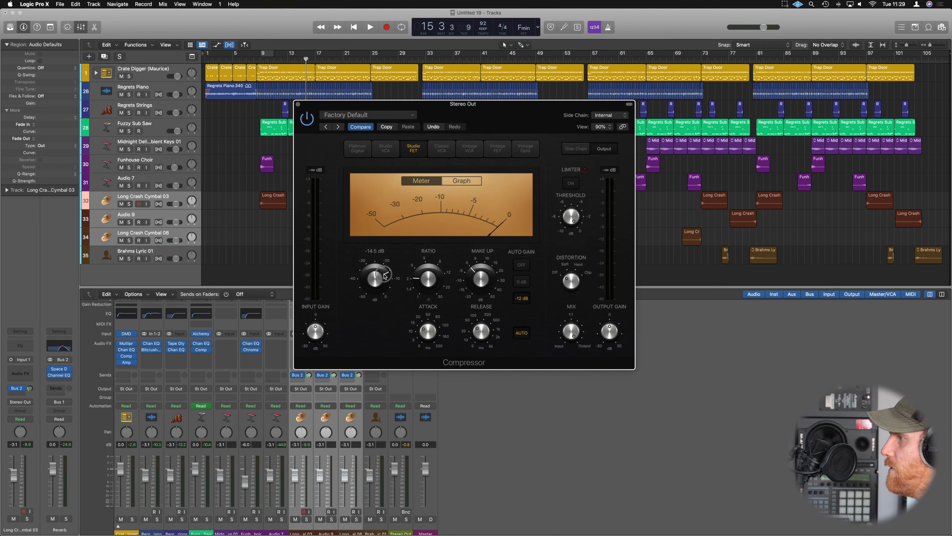
key(space)
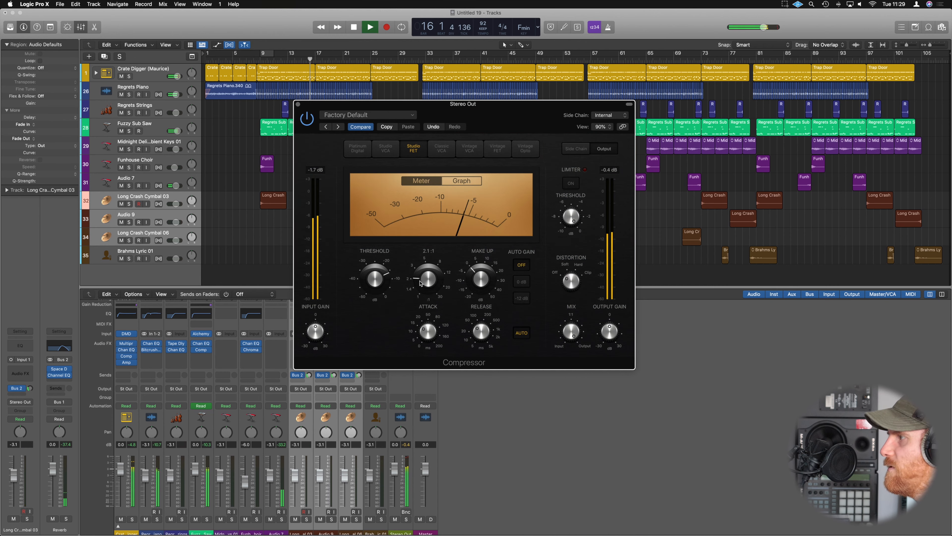
drag(382, 278, 379, 265)
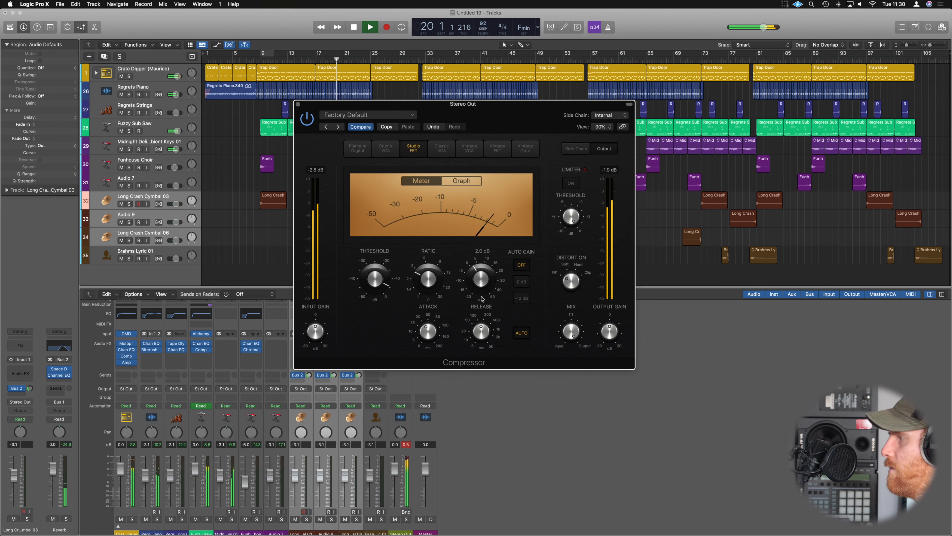
Adjust the Stereo Out compressor's make-up gain and reset the channel's peak level display.
click(408, 445)
click(478, 279)
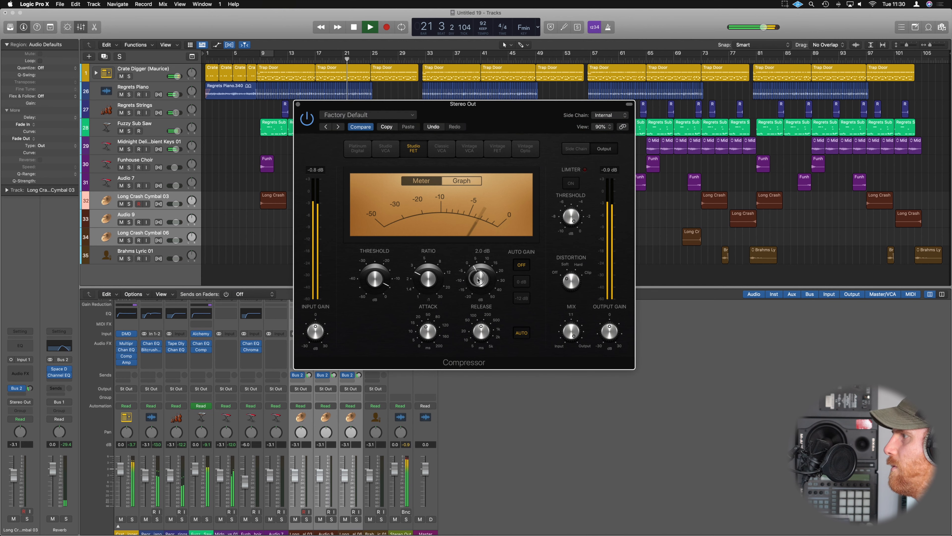
click(298, 107)
click(408, 445)
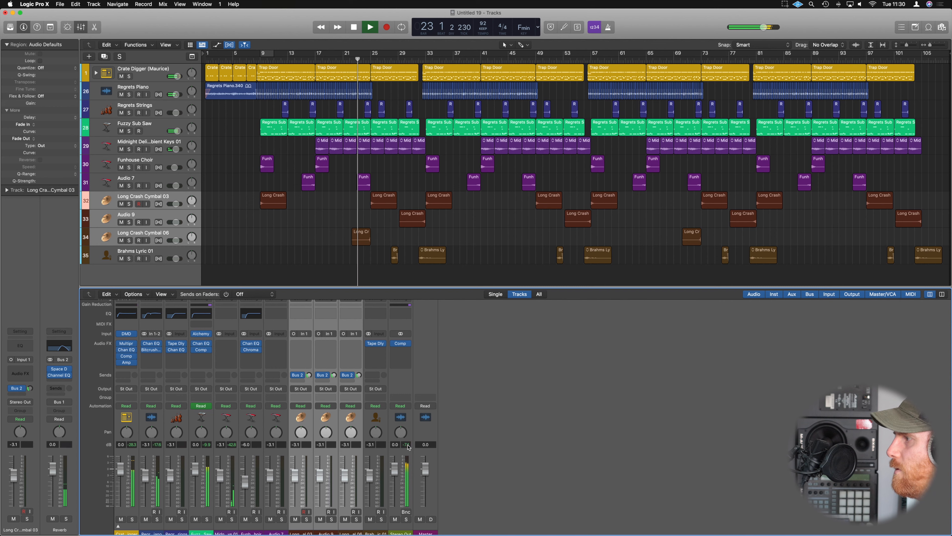
Add a Channel EQ to Stereo Out with a low cut below 30 Hz and a boost of about 1.8 dB at 1440 Hz, comparing it bypassed.
click(400, 313)
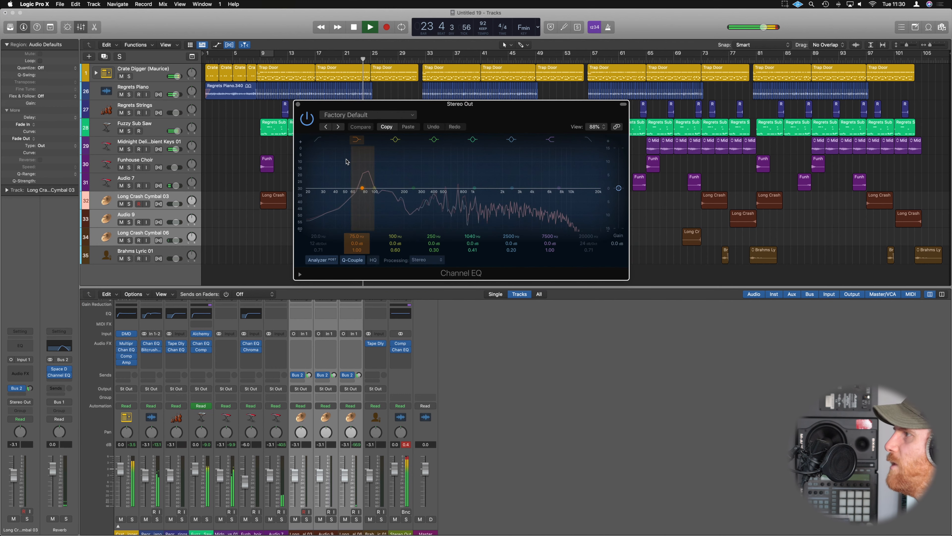
click(319, 139)
drag(308, 191, 319, 194)
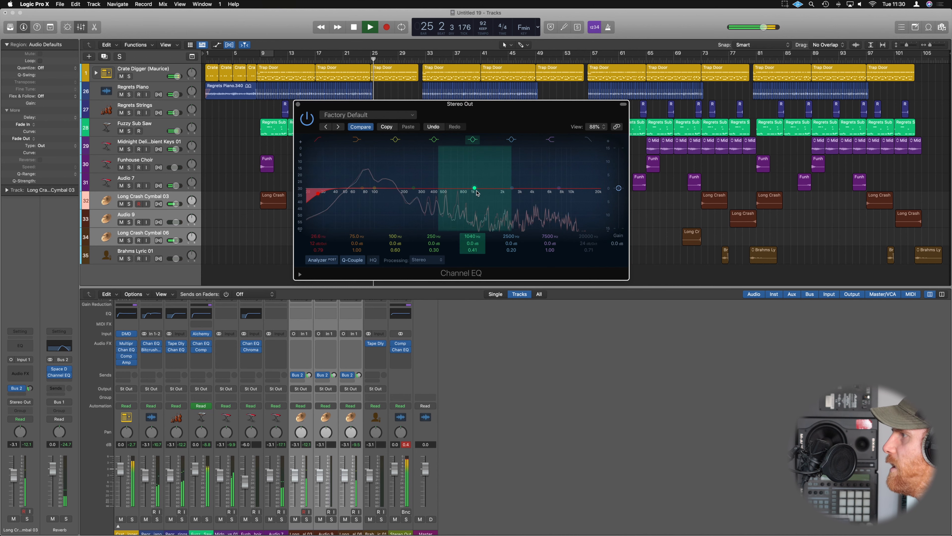
drag(475, 188, 489, 184)
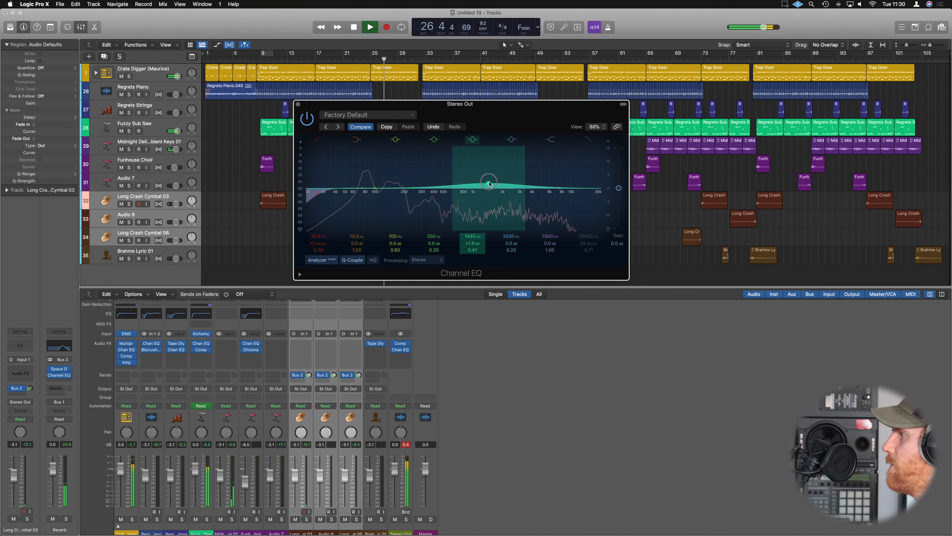
click(307, 118)
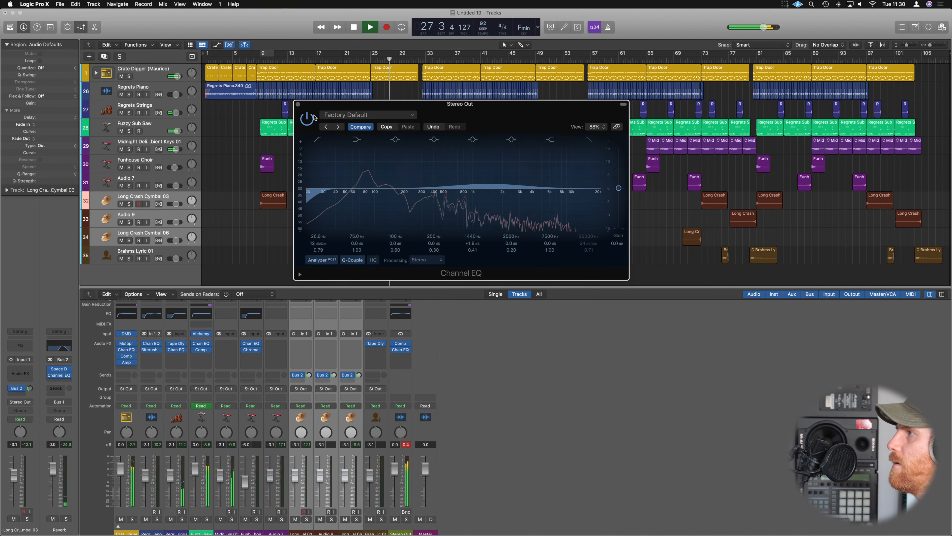
click(298, 104)
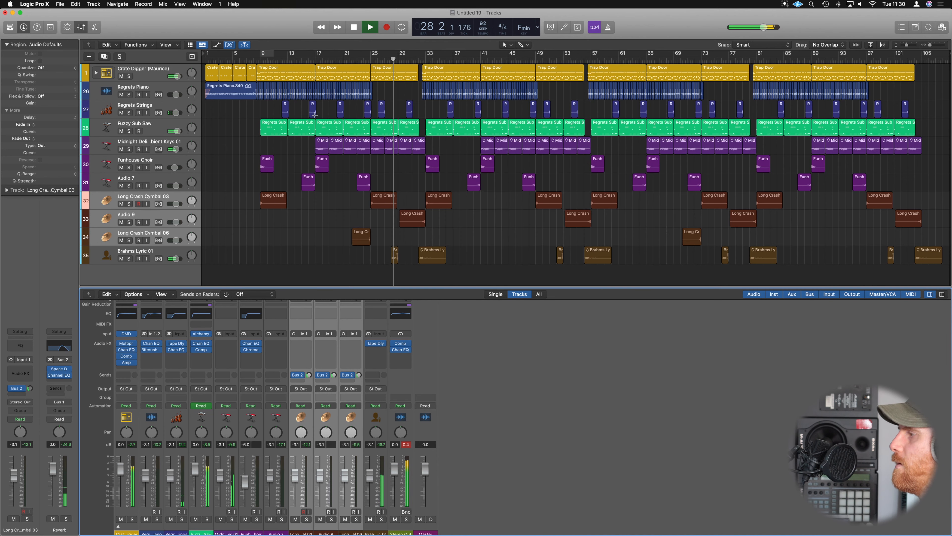
Insert a stereo Adaptive Limiter after the Channel EQ on Stereo Out, with 2.3 dB gain and a -0.3 dB output ceiling.
click(407, 359)
mouse_move(440, 451)
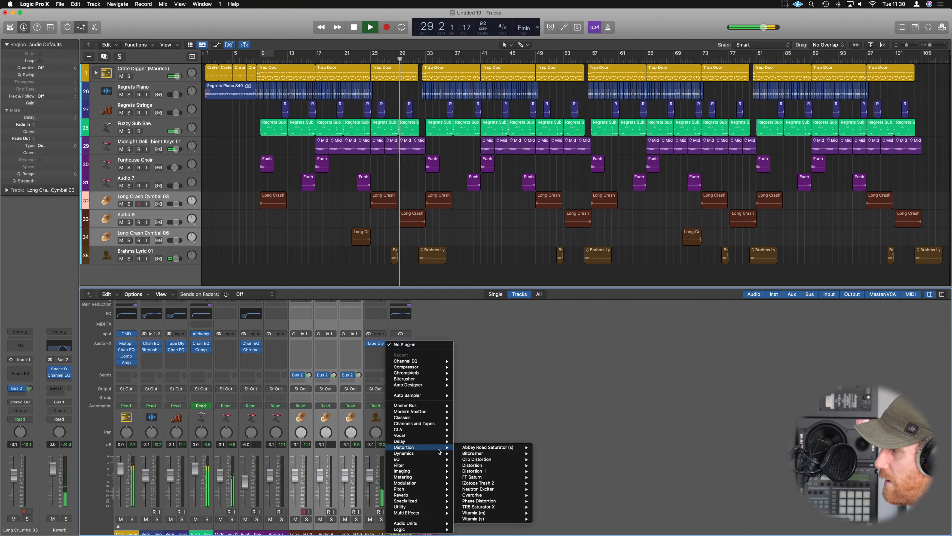
mouse_move(487, 183)
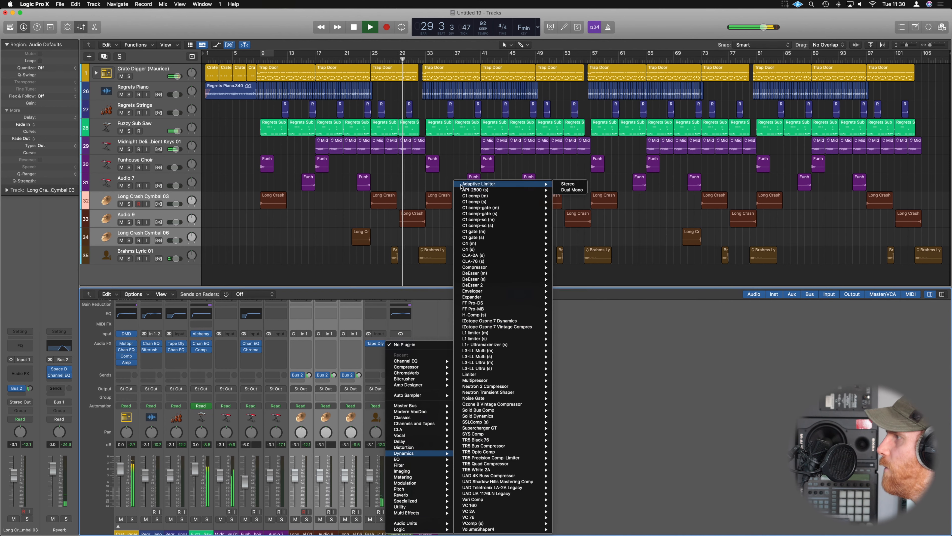
click(567, 185)
drag(517, 220, 518, 210)
drag(588, 199, 587, 207)
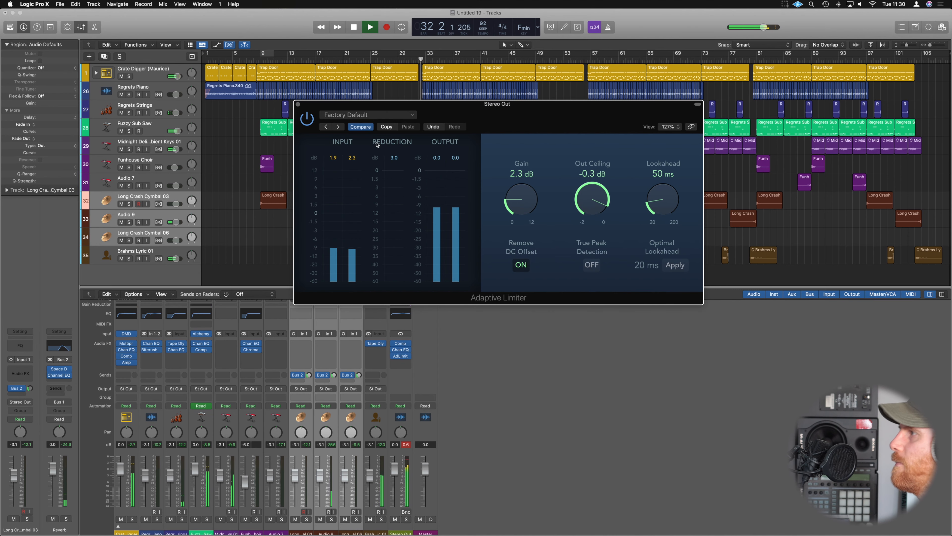
click(298, 104)
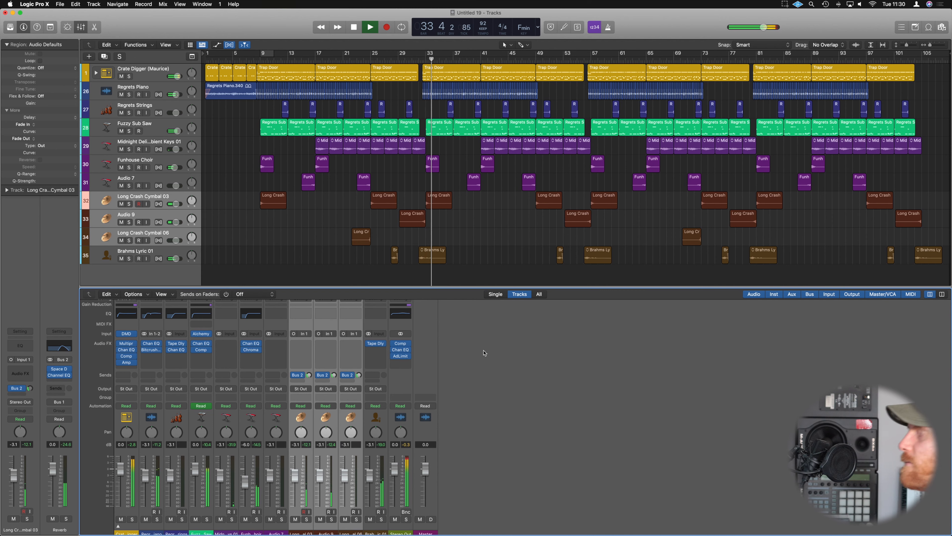
Expand the Crate Digger drum stack in the mixer, review its individual channel strips during playback, and collapse it again.
click(457, 218)
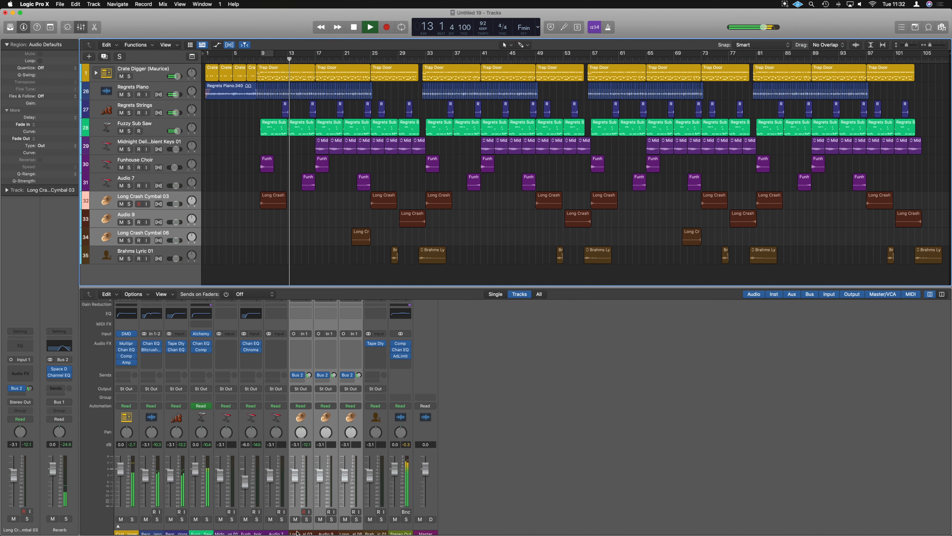
click(532, 419)
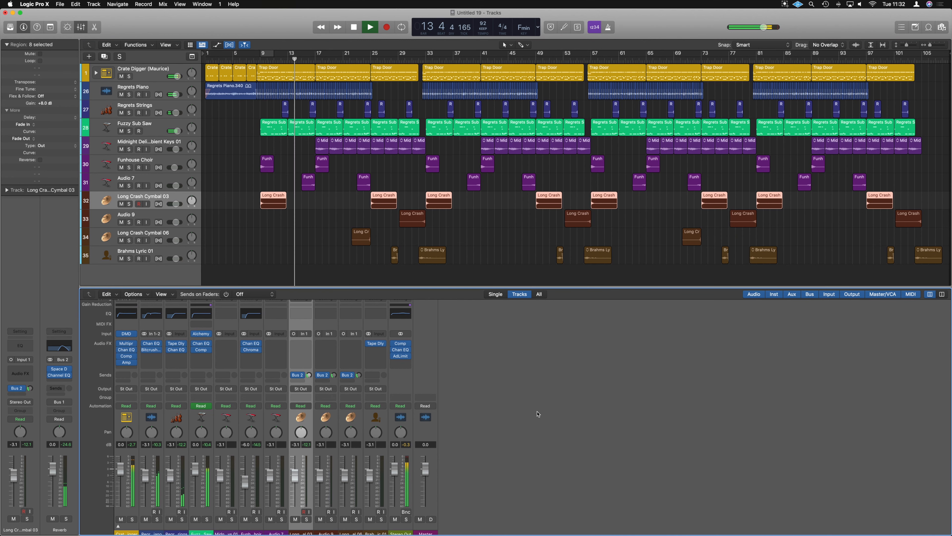
scroll(479, 388, up, 2)
scroll(479, 389, down, 2)
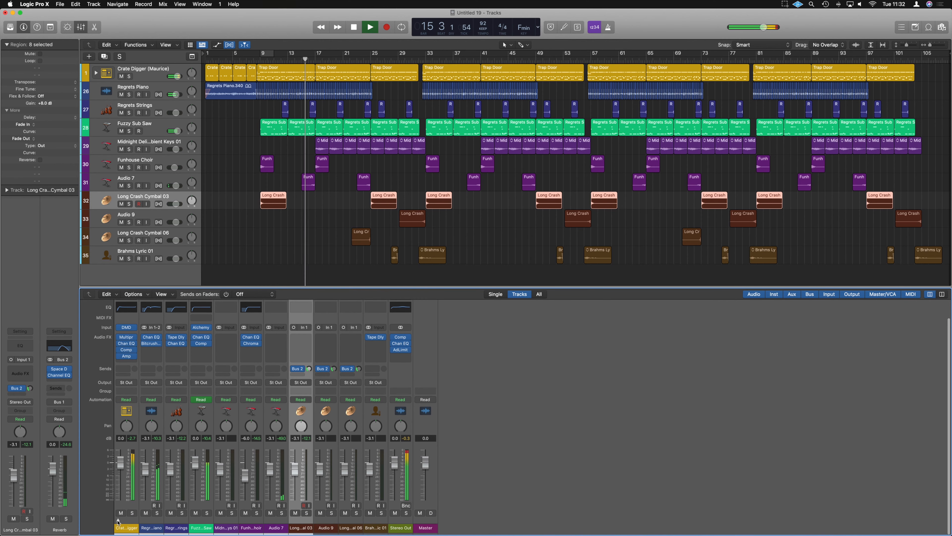
click(119, 520)
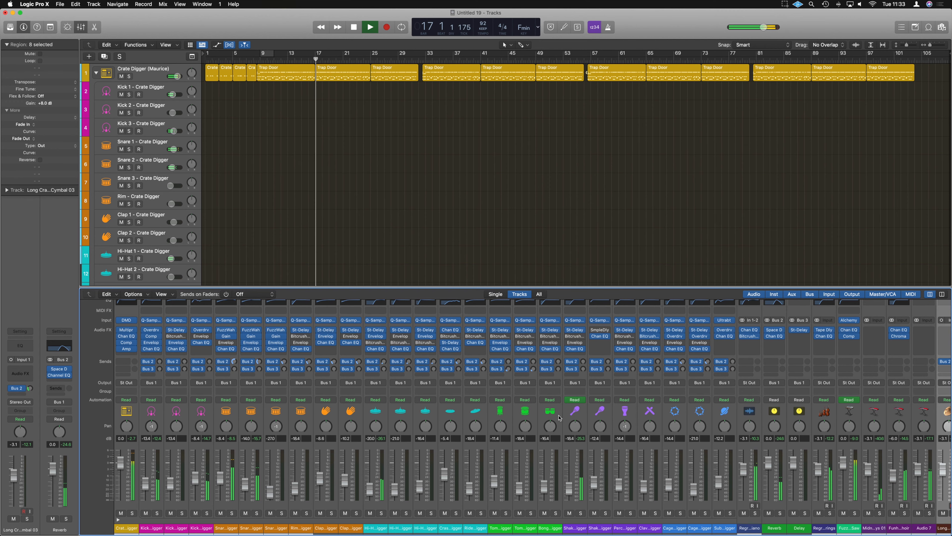
scroll(558, 417, right, 6)
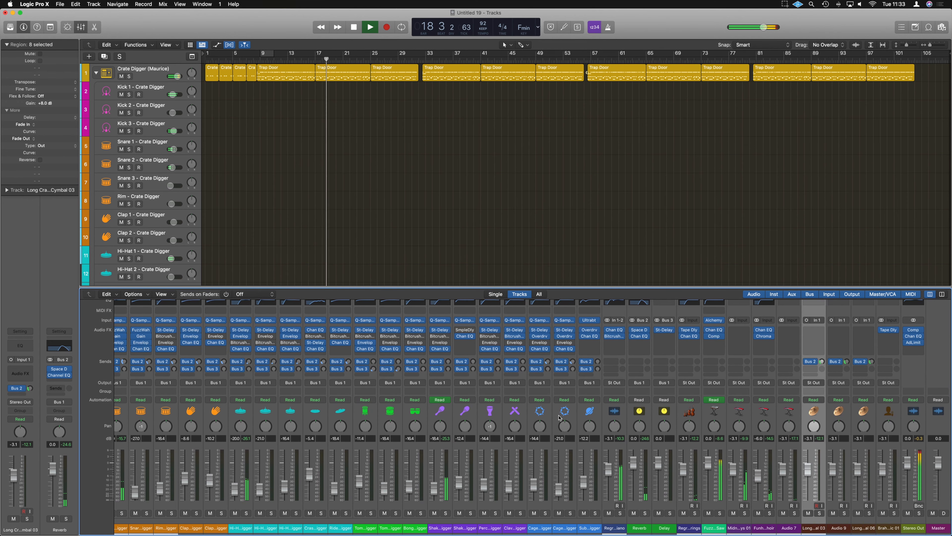
scroll(558, 417, left, 3)
scroll(559, 417, left, 3)
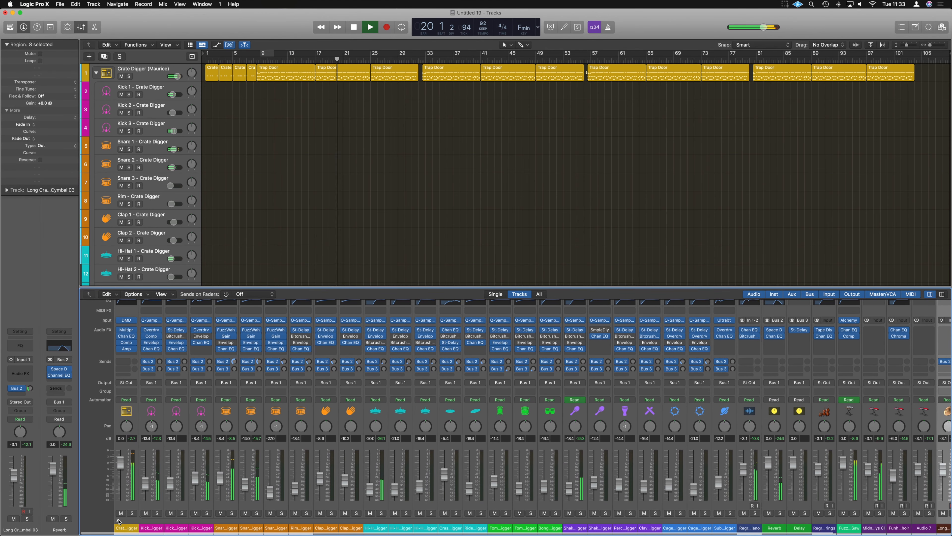
click(117, 520)
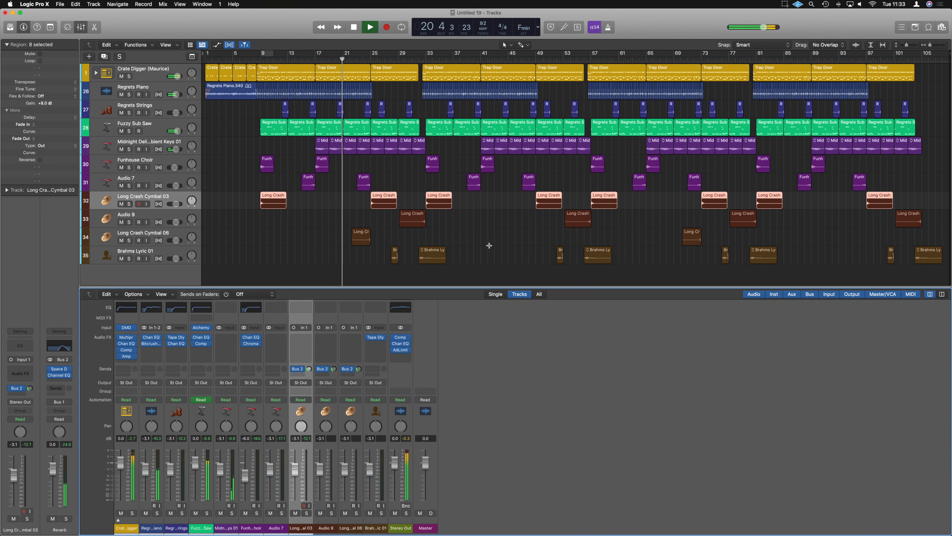
click(467, 216)
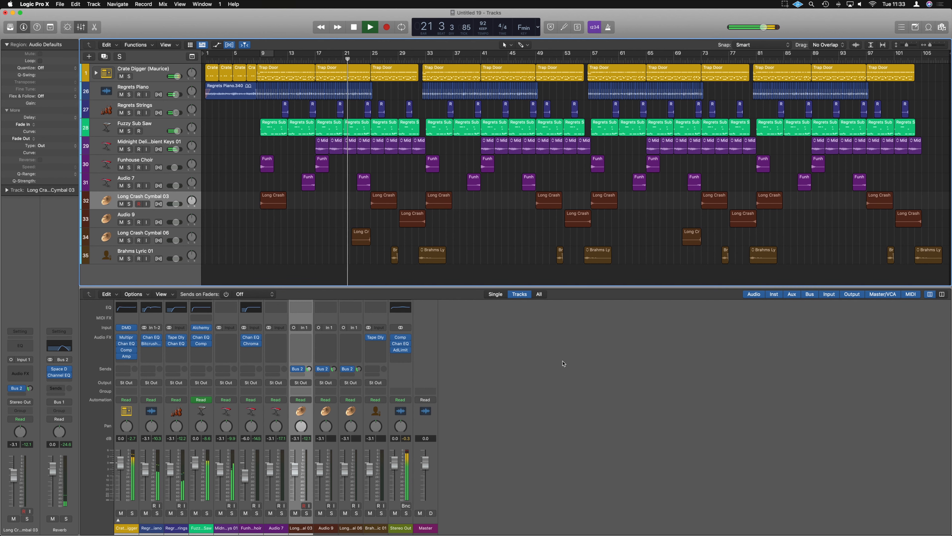